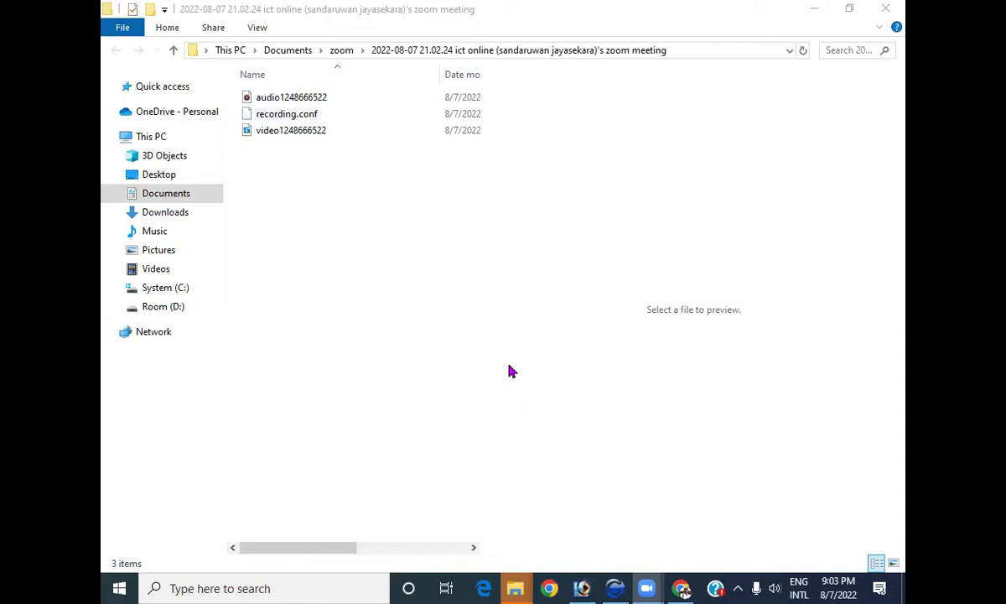
Play the wb Flash movie from the Pictures folder in a maximized player window, and minimize the player after viewing
click(165, 193)
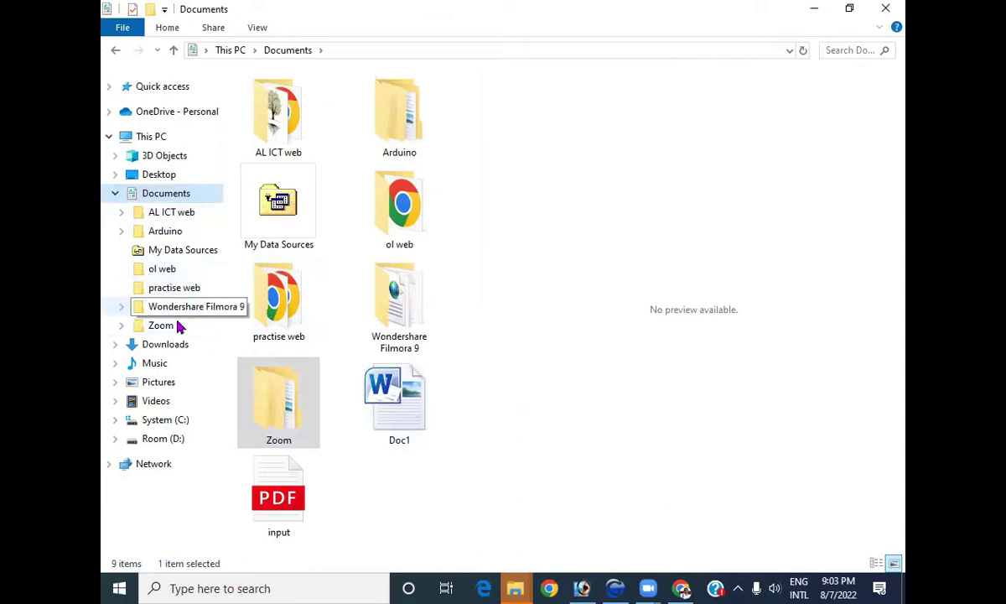
click(157, 383)
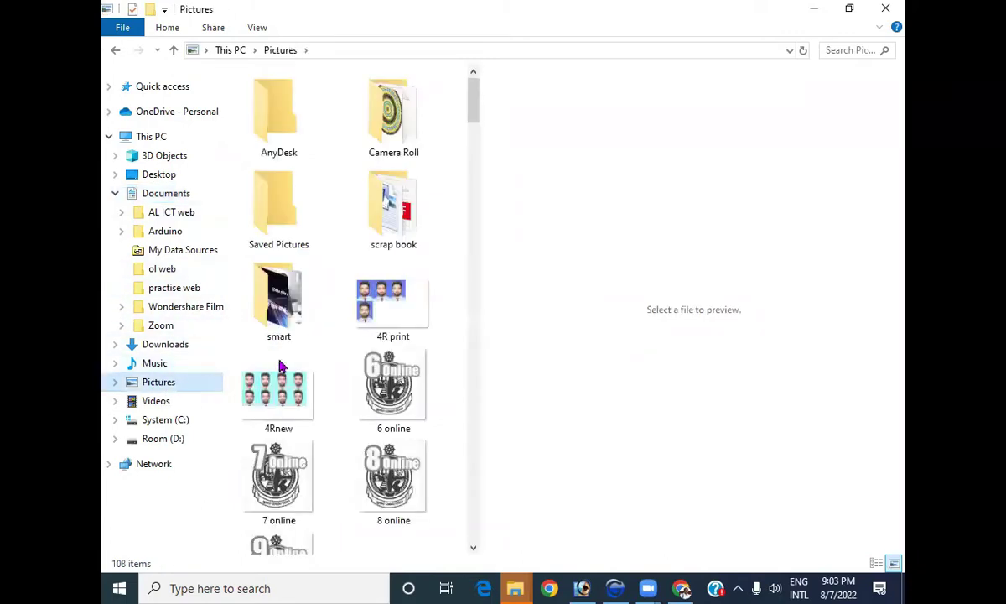
click(362, 314)
key(w)
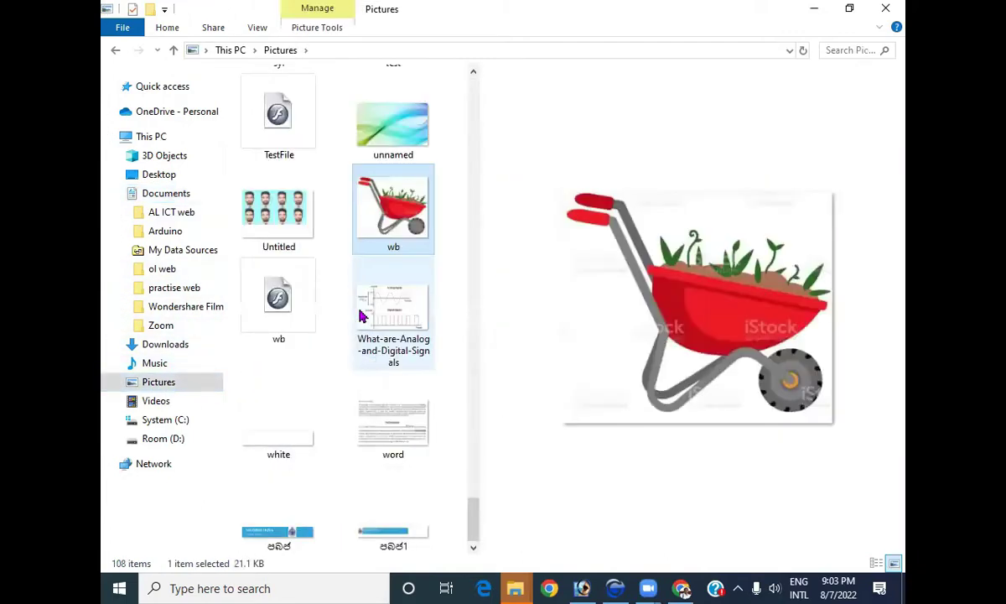
double_click(270, 316)
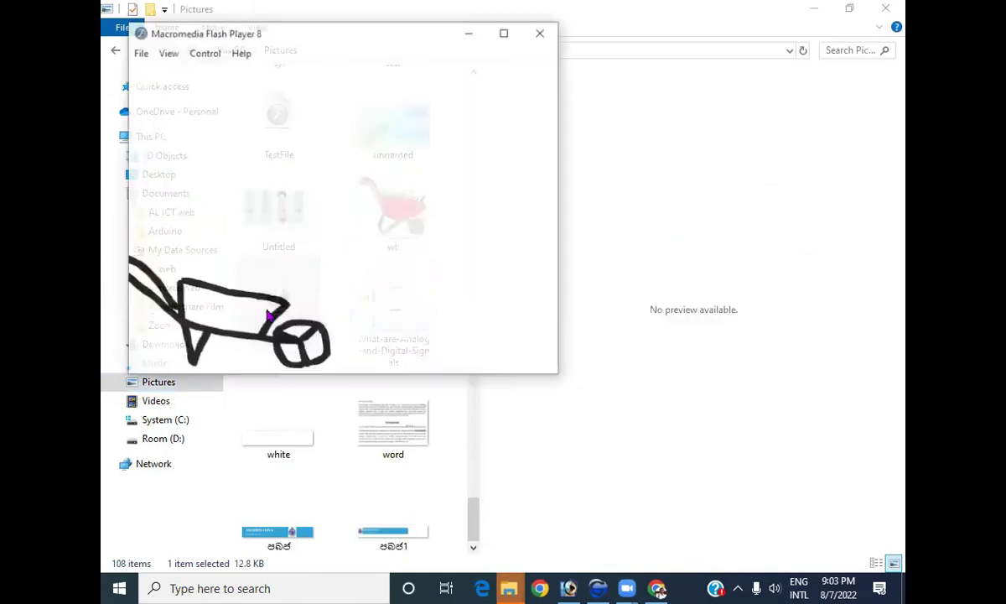
click(504, 32)
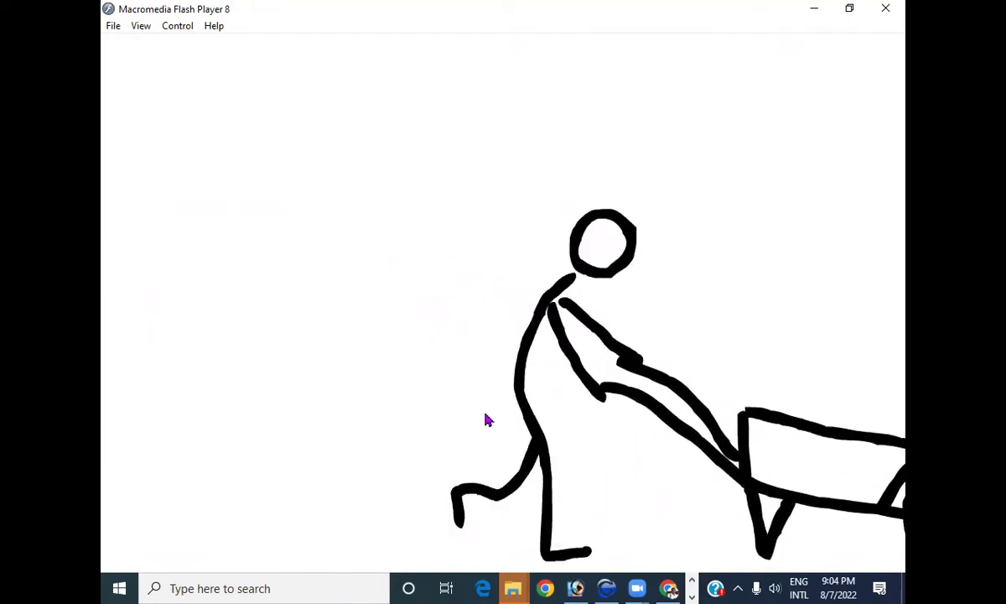
click(815, 12)
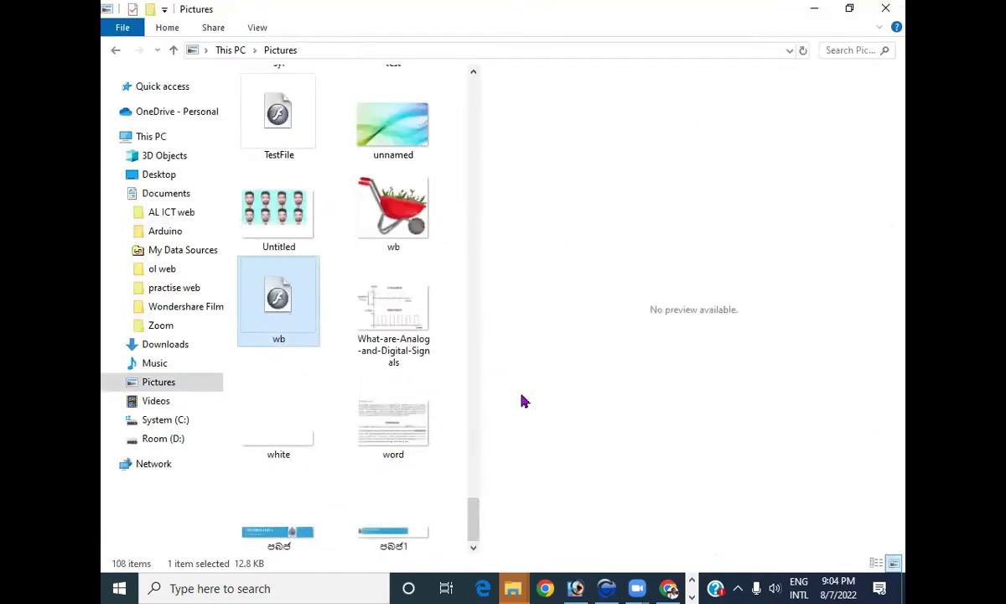
Switch to Chrome and search Google for "wheelbarrow clipart" in a new tab
click(668, 588)
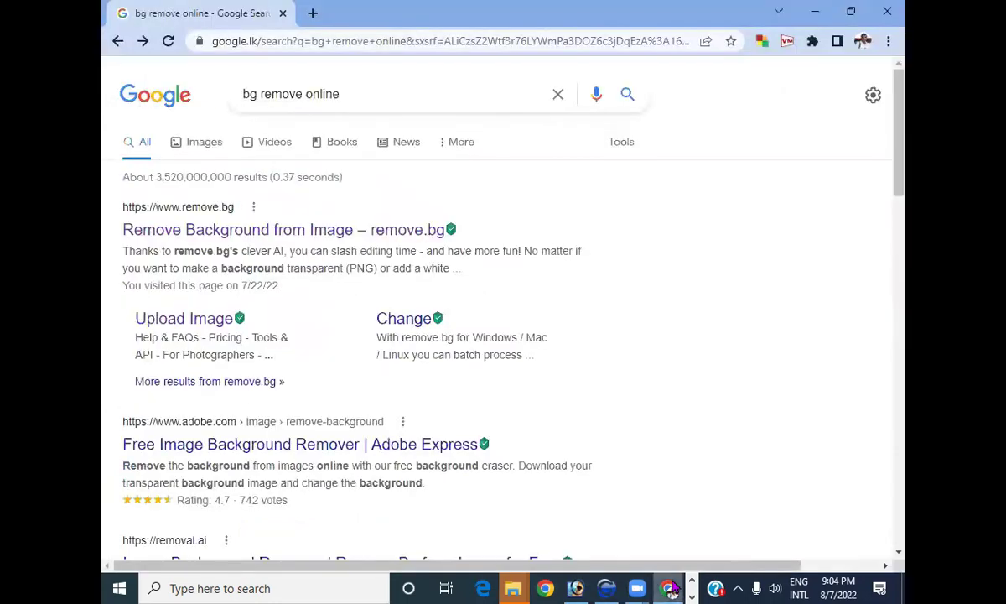
click(312, 15)
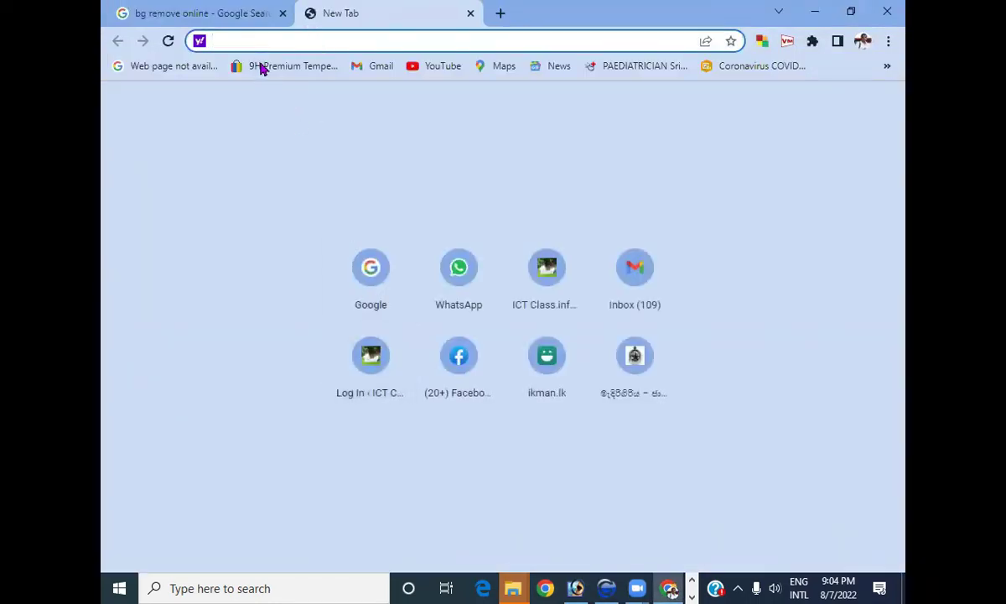
text(goo)
key(Return)
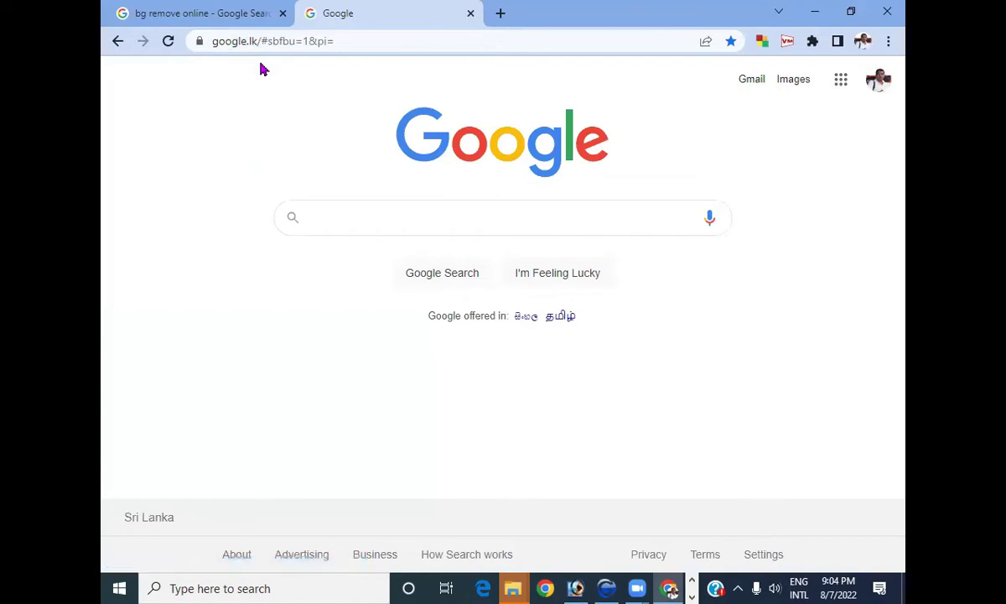
text(wheel)
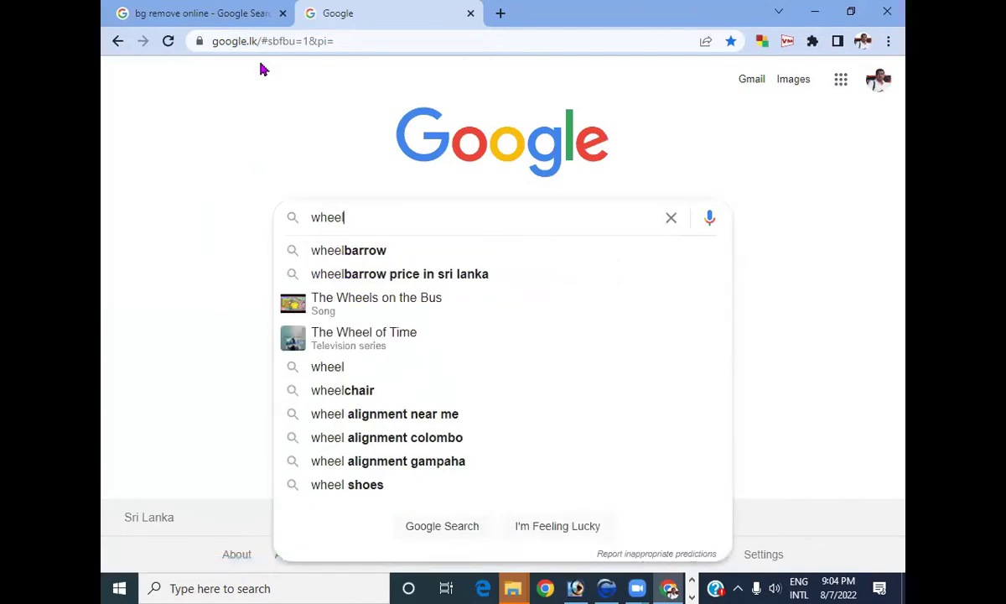
text(barrow c)
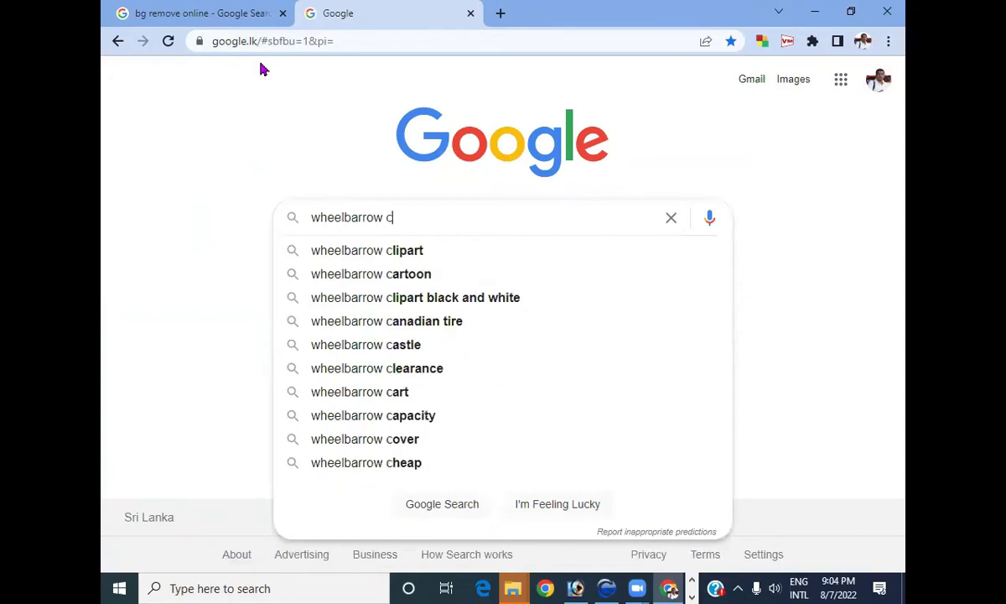
text(lipart)
key(Return)
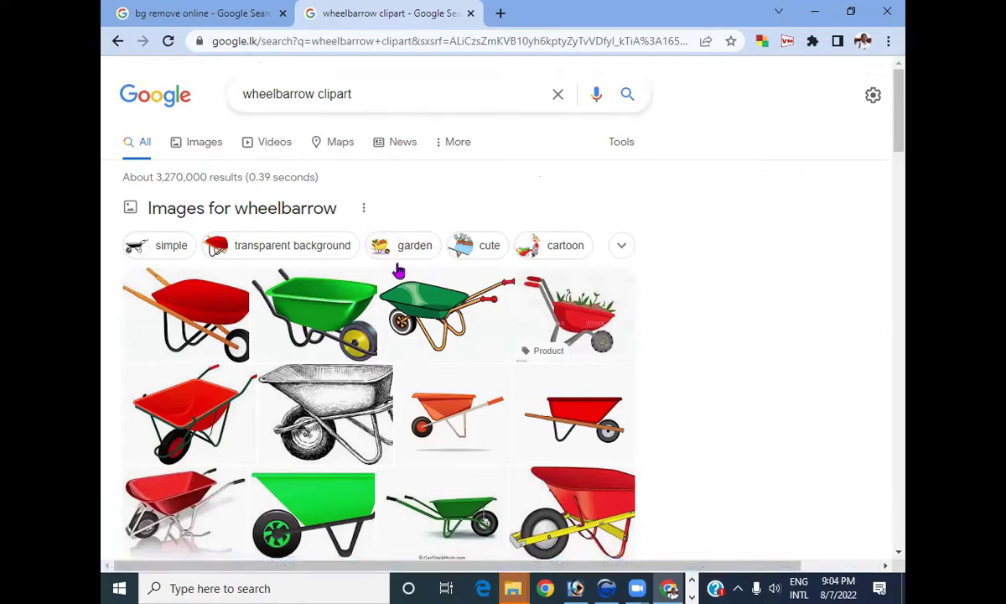
Refine the Google search to "boy riding wheelbarrow clipart"
drag(359, 96, 293, 94)
click(245, 95)
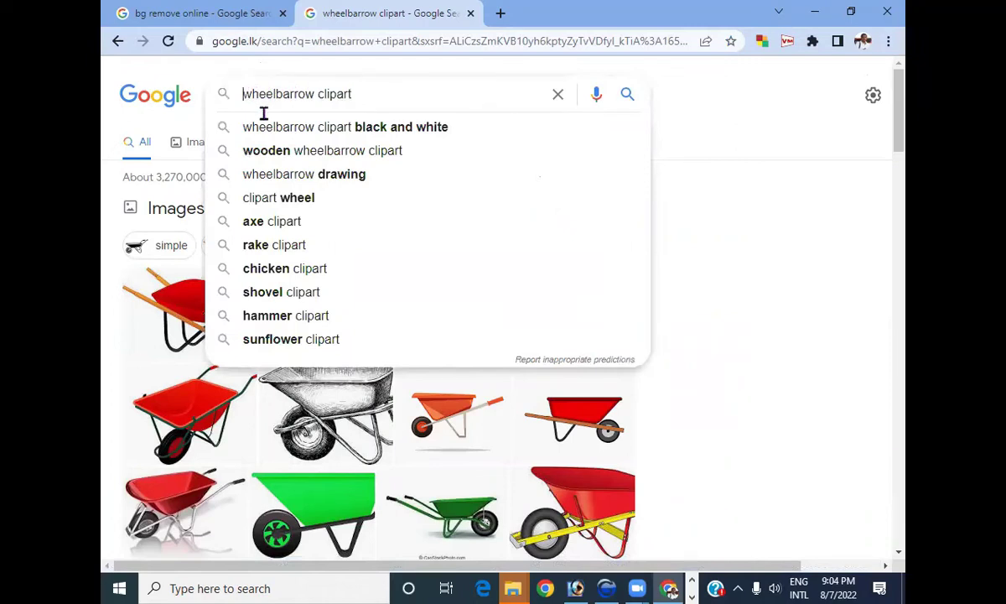
text(boy )
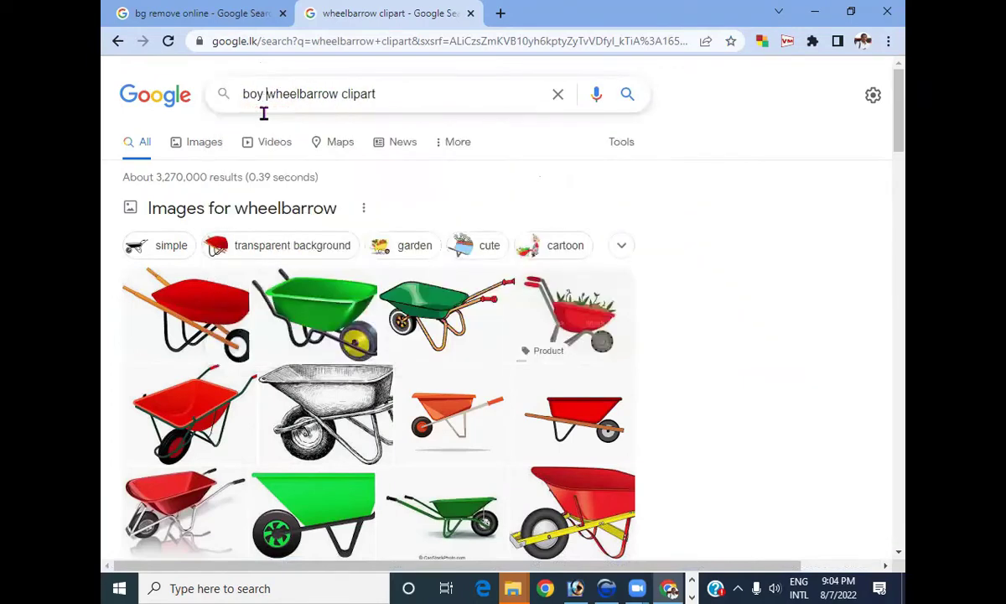
text(w)
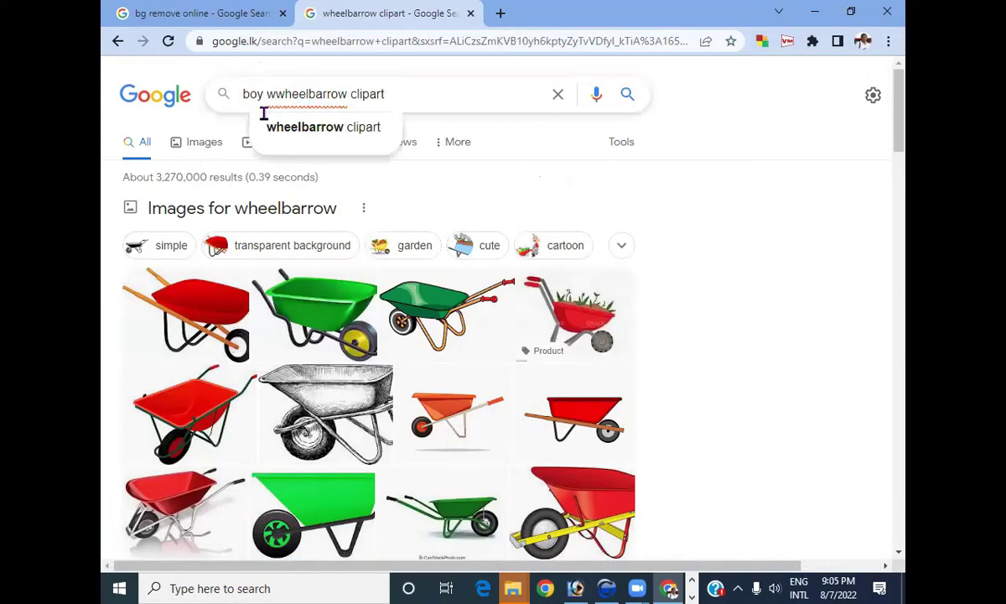
key(BackSpace)
key(BackSpace)
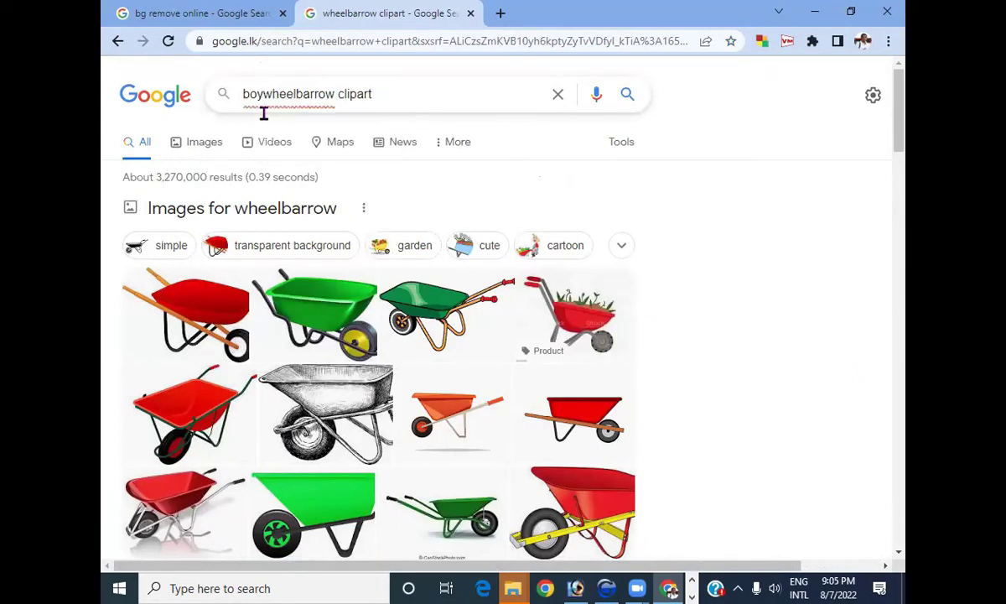
text(riding)
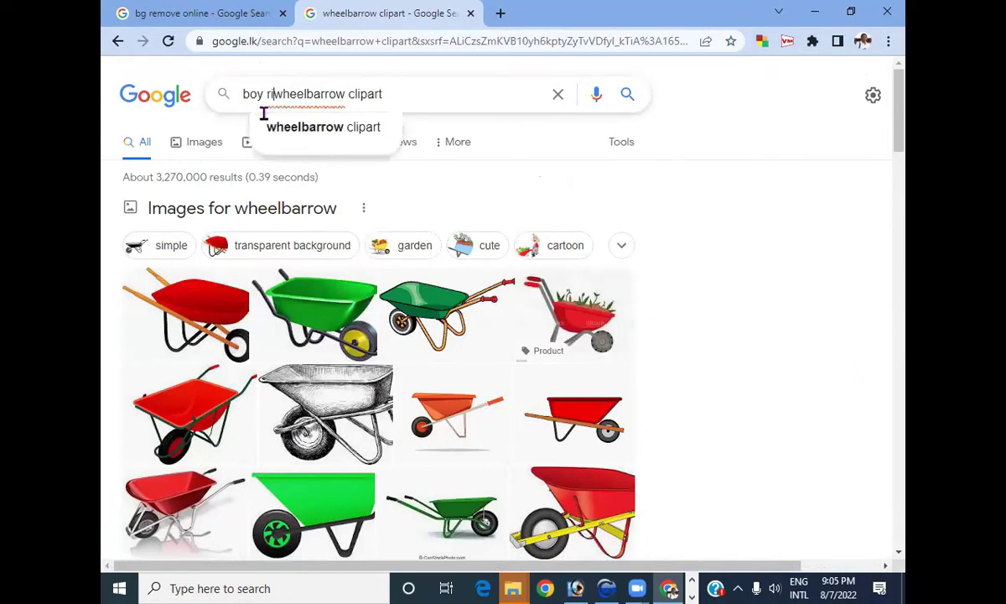
key(Return)
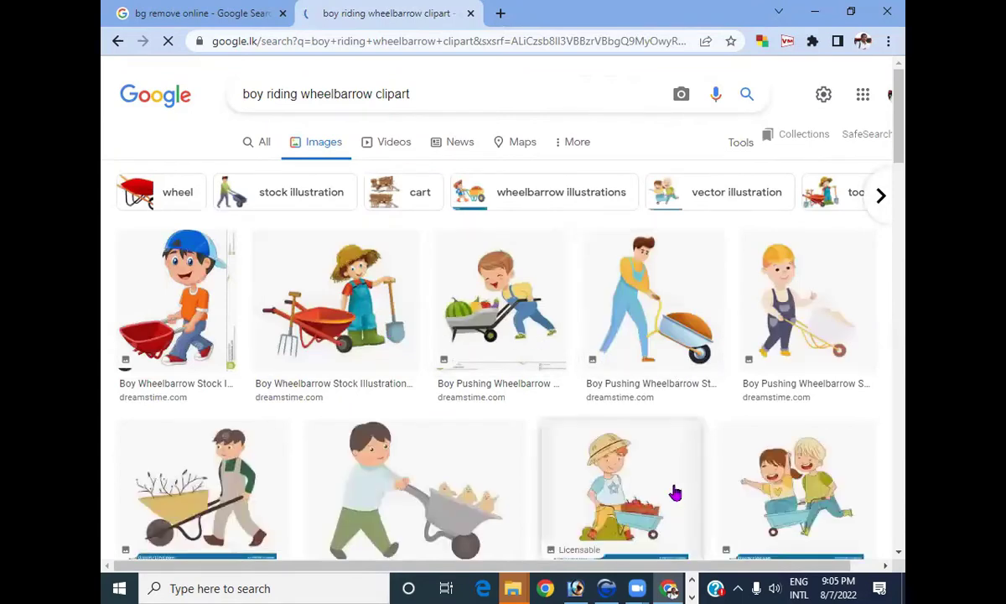
Browse the image results, return to the general results and preview the boy in an orange cap pushing a blue wheelbarrow
scroll(675, 493, down, 3)
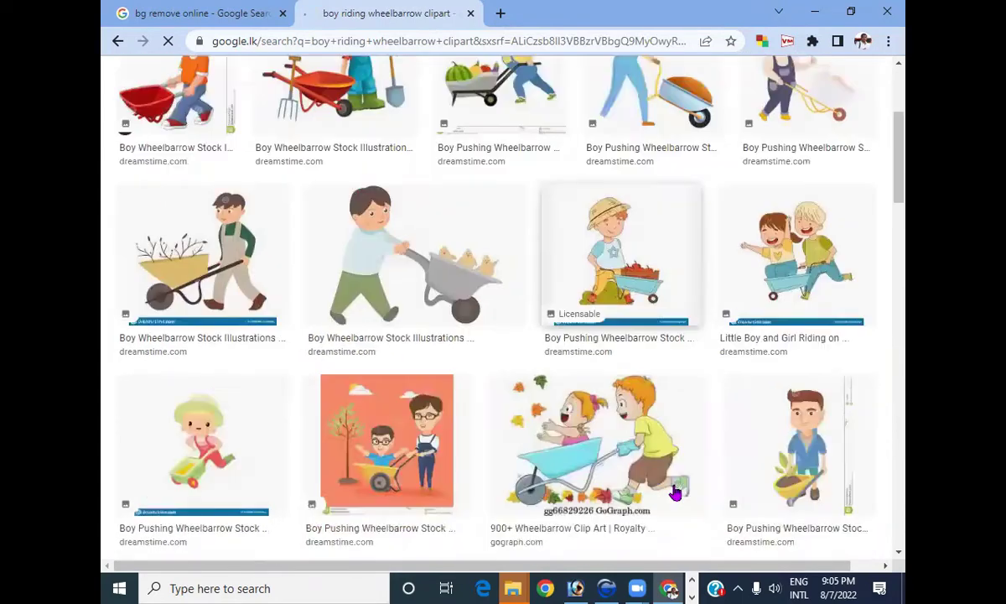
scroll(675, 493, up, 3)
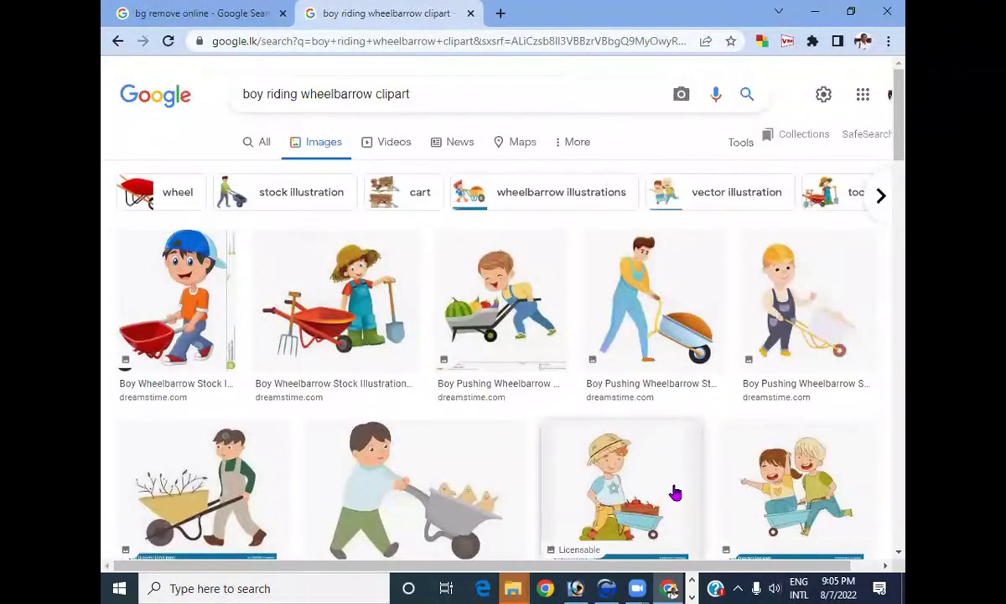
click(118, 45)
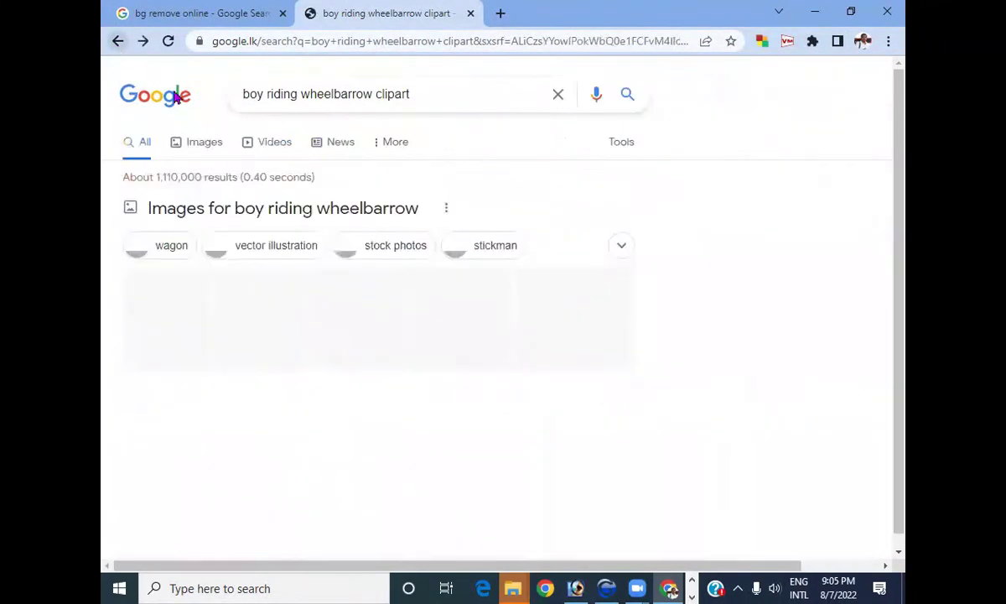
click(470, 325)
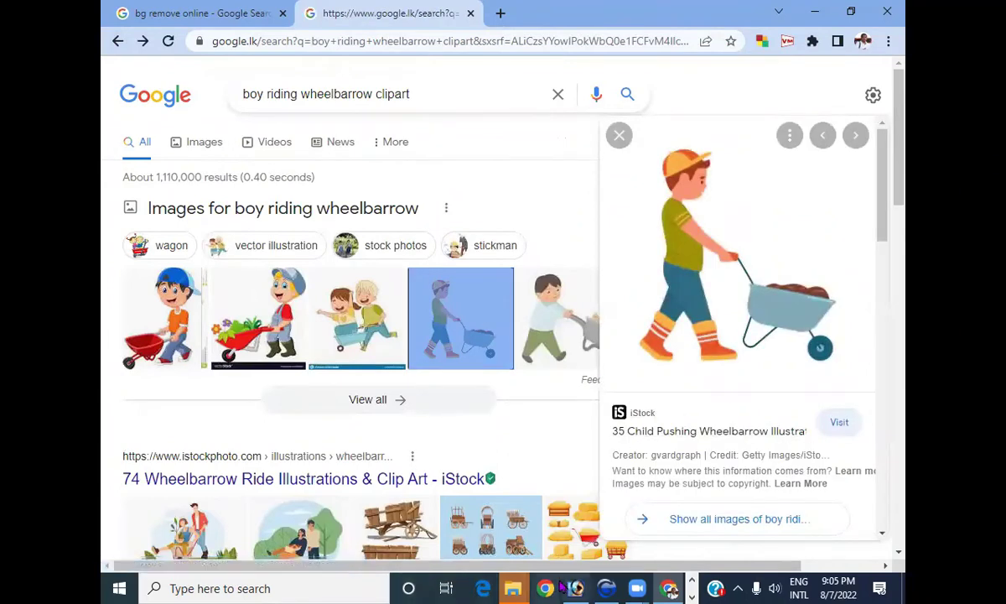
Snip the boy's upper body from the preview with Snipping Tool, and close the tool without saving the snip
click(236, 579)
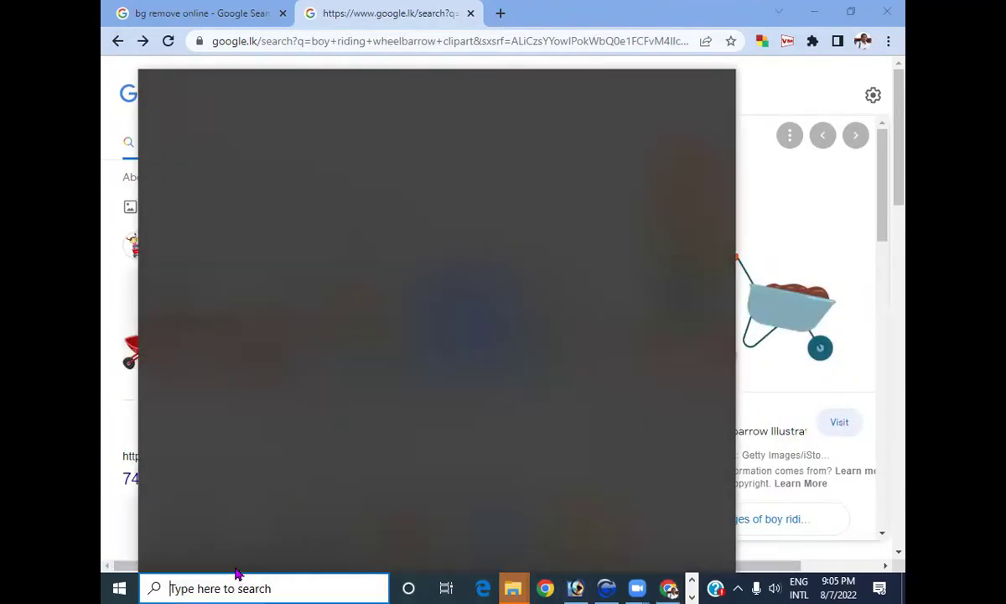
text(snip)
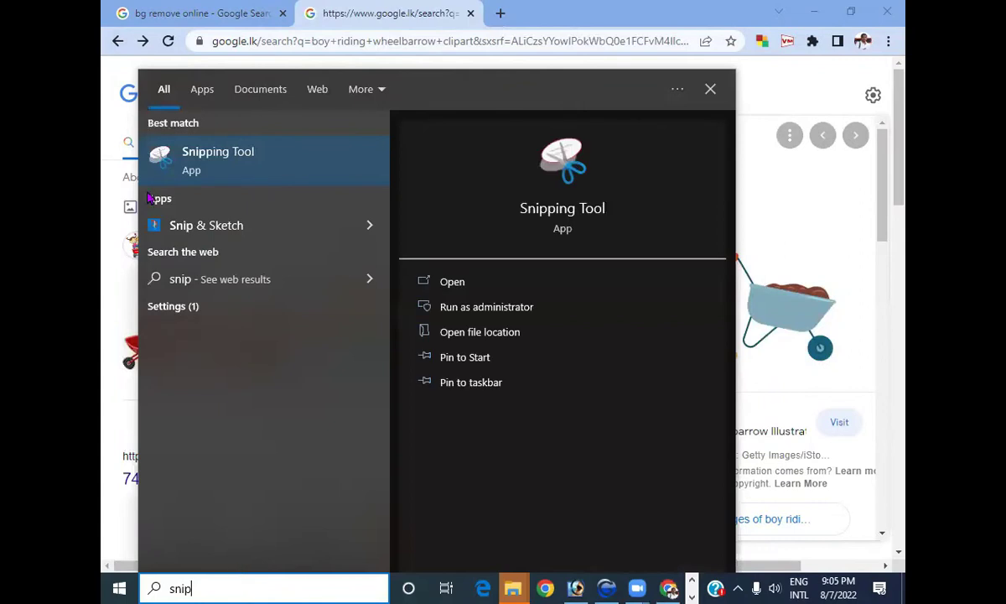
key(Return)
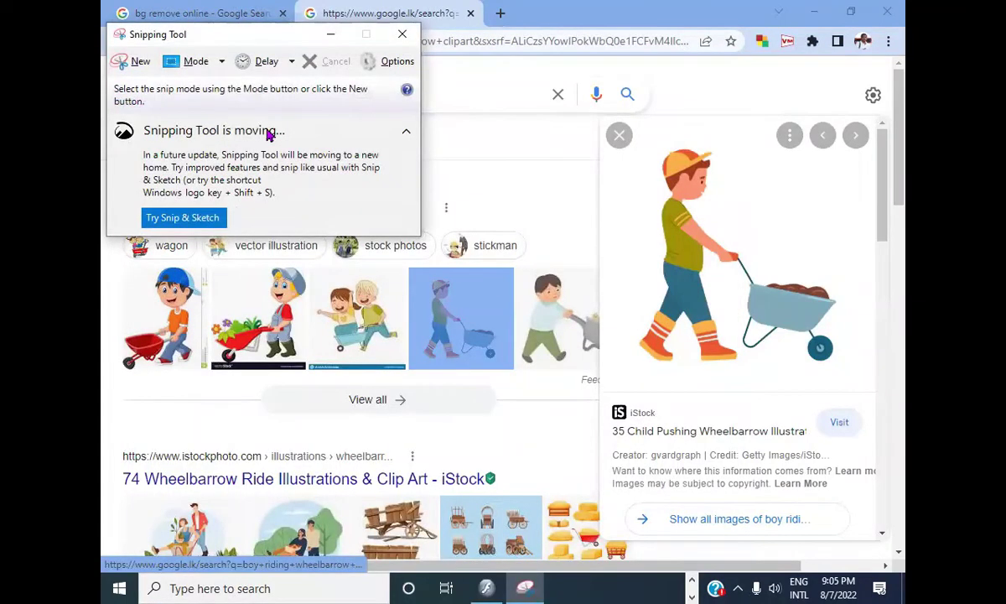
click(130, 61)
drag(643, 143, 734, 296)
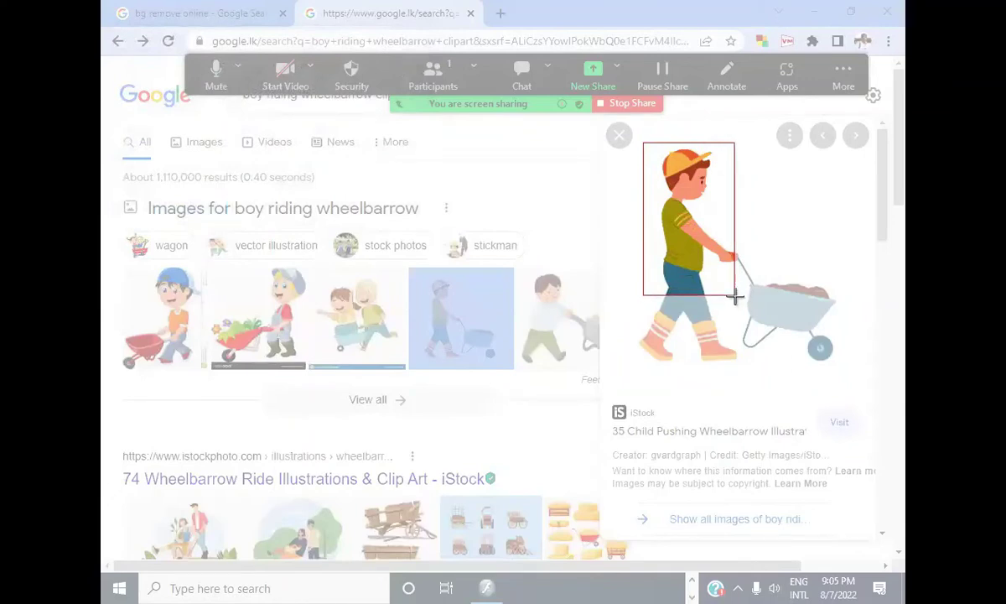
drag(734, 296, 735, 296)
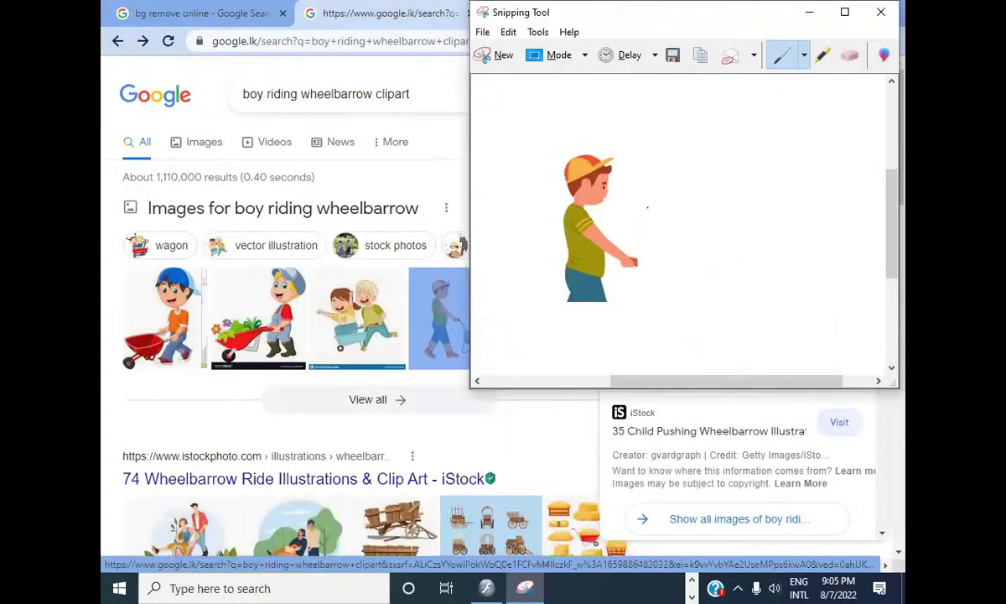
click(880, 12)
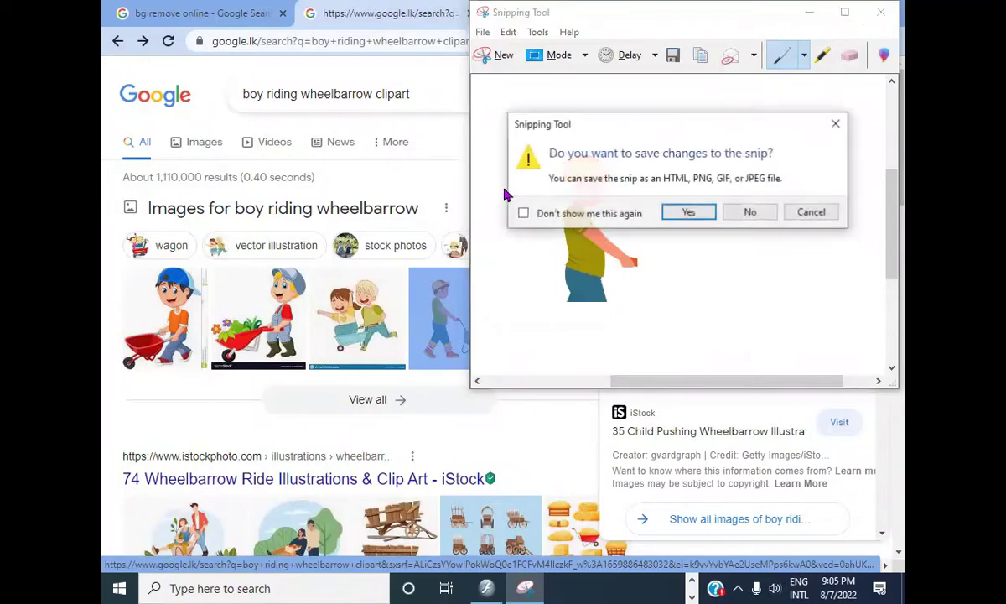
click(749, 212)
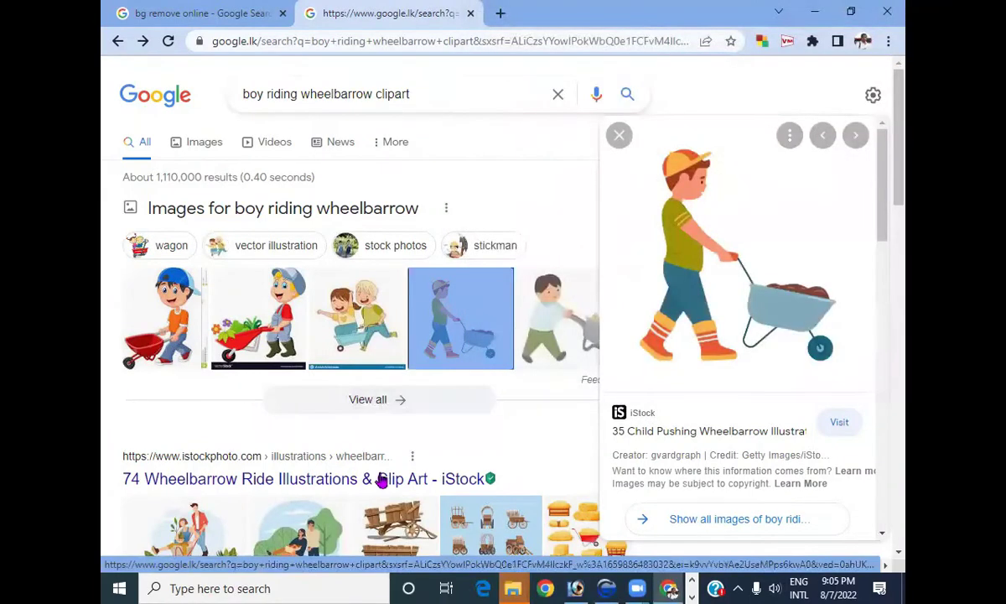
Switch to the Pictures folder in File Explorer and find and preview the boy image
mouse_move(513, 588)
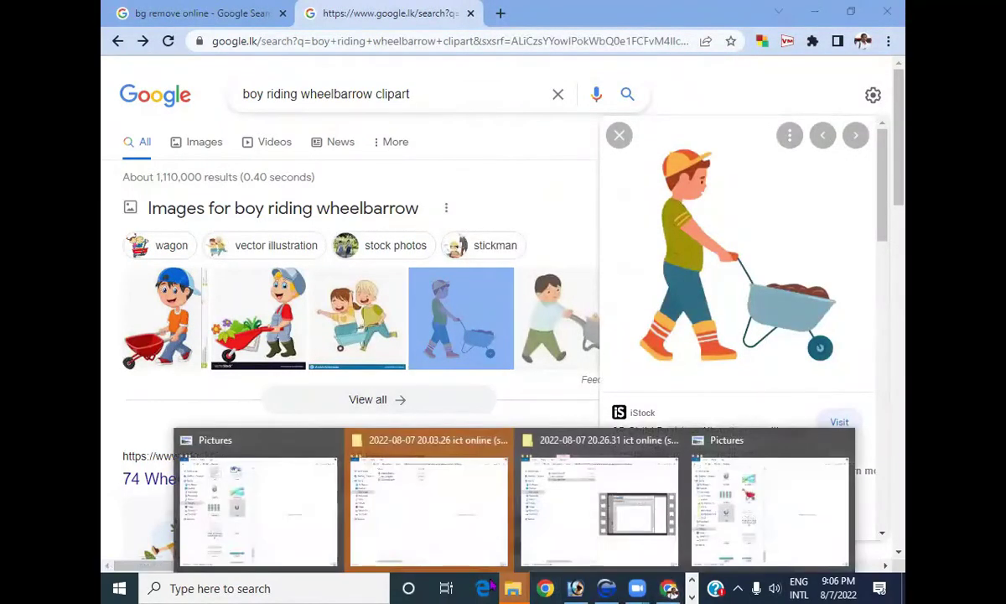
click(759, 511)
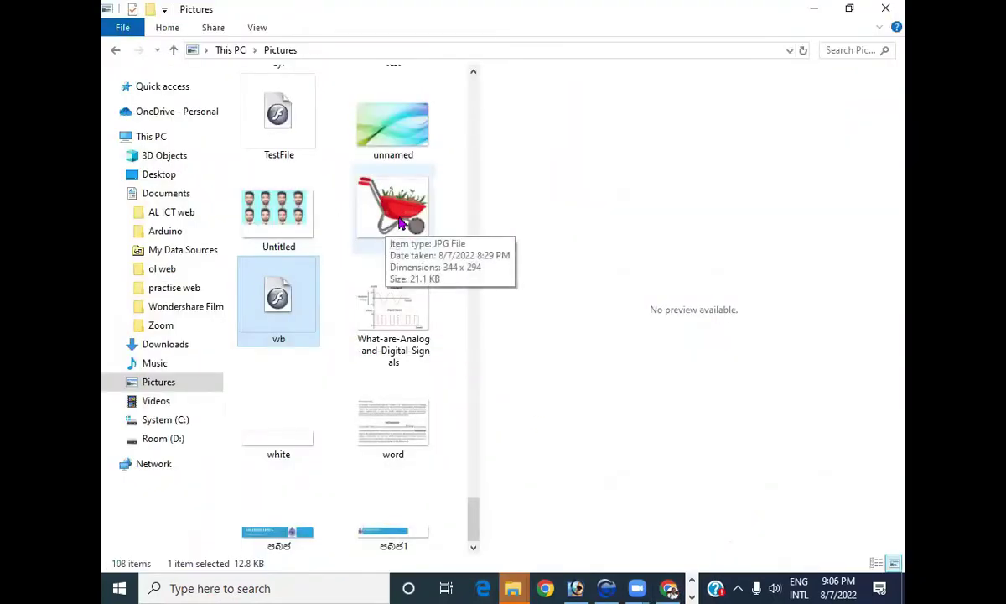
drag(474, 520, 456, 438)
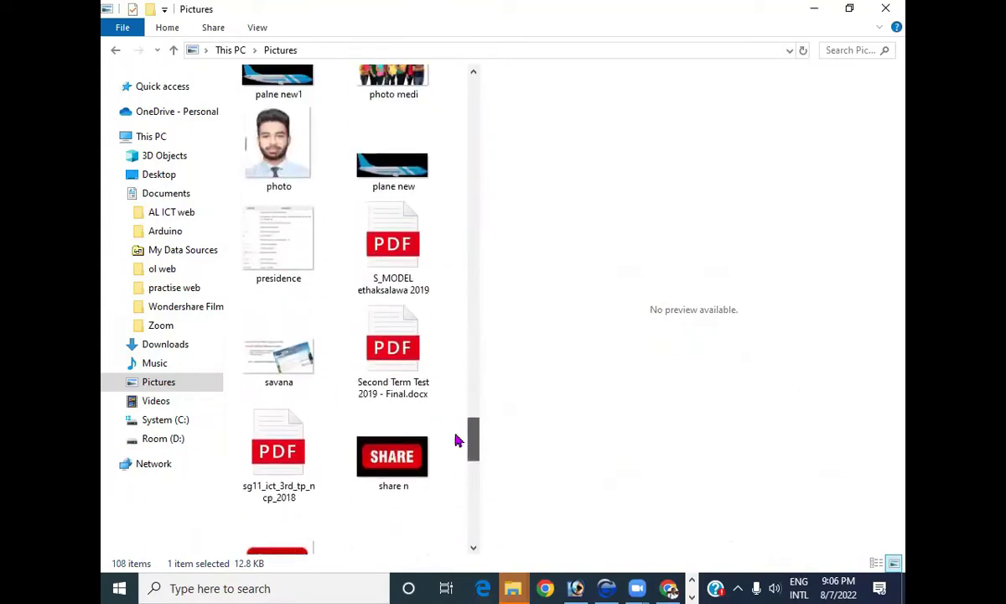
click(285, 240)
text(bo)
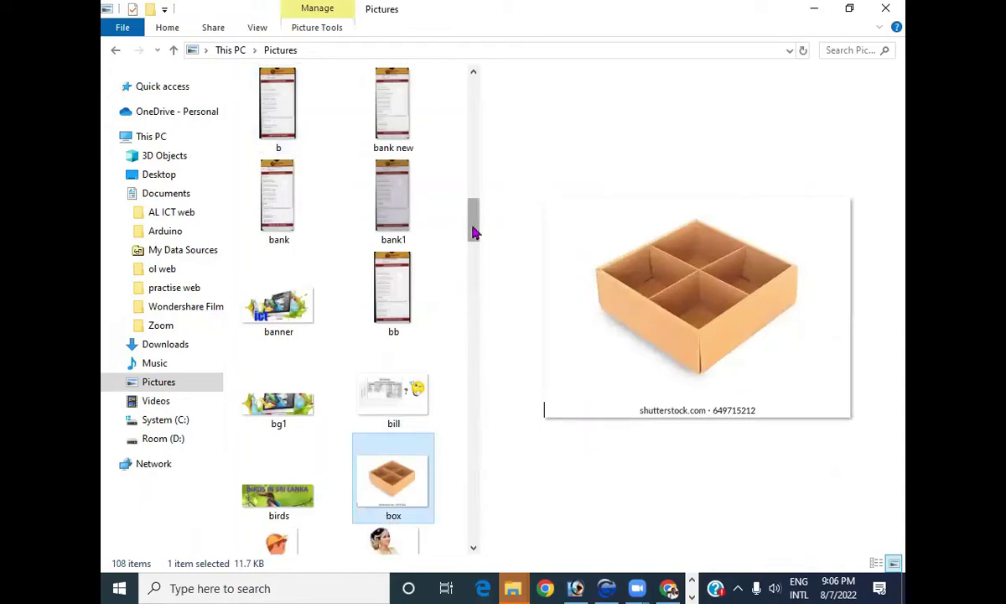
scroll(311, 214, down, 3)
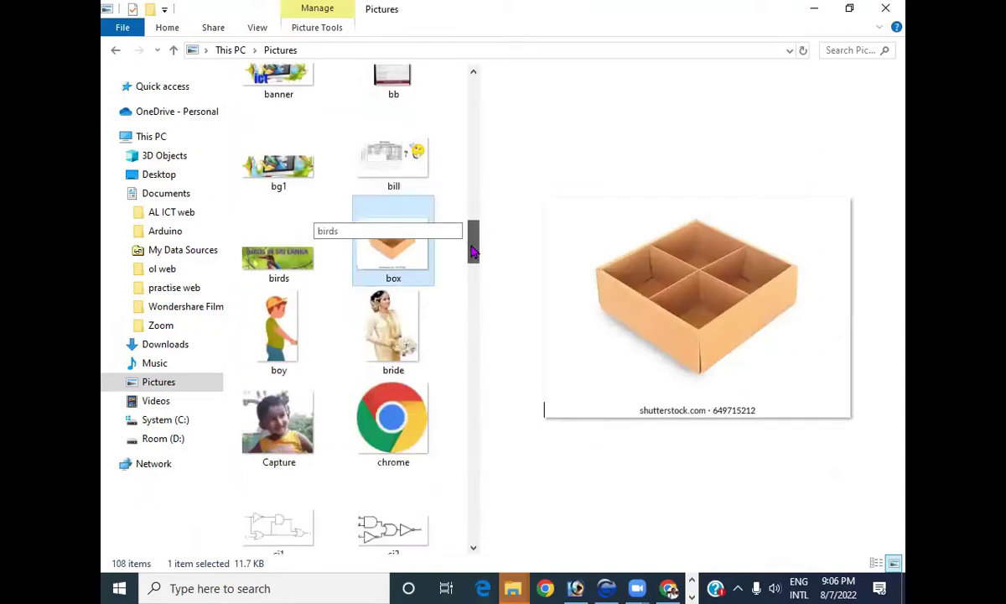
click(274, 313)
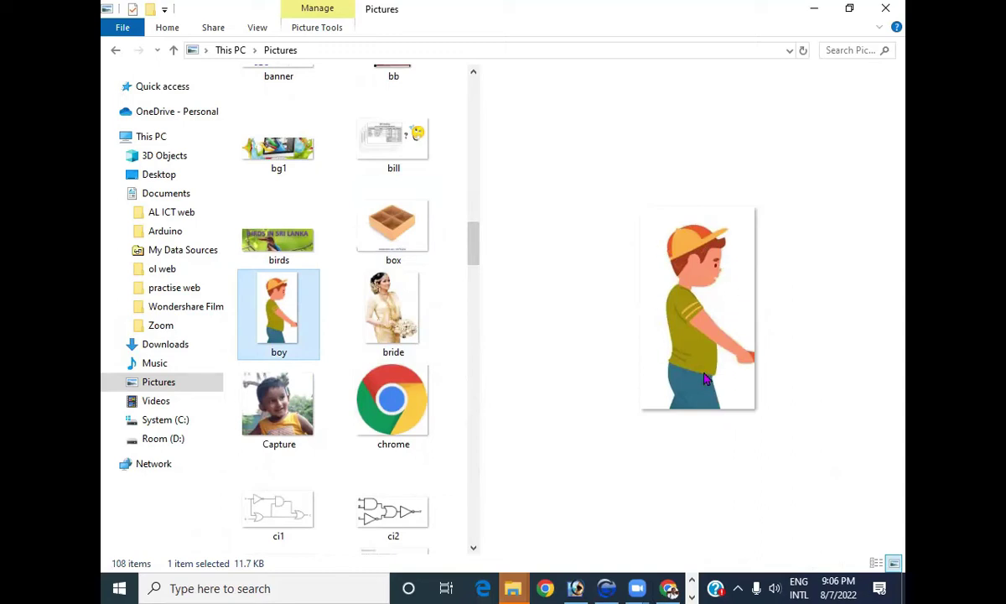
Find and preview the red wheelbarrow image wb in the Pictures folder
click(389, 308)
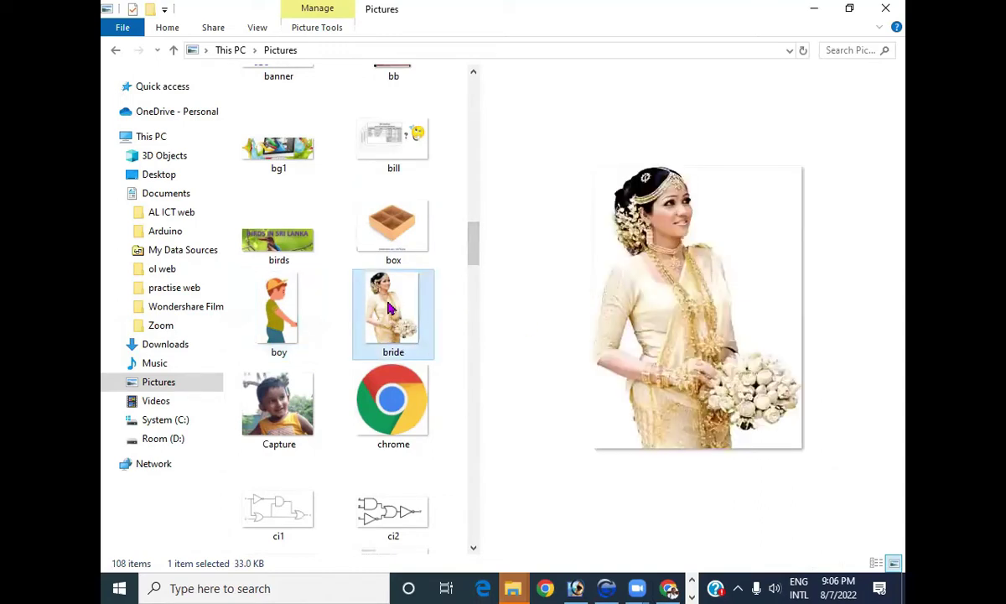
scroll(391, 308, down, 15)
click(391, 309)
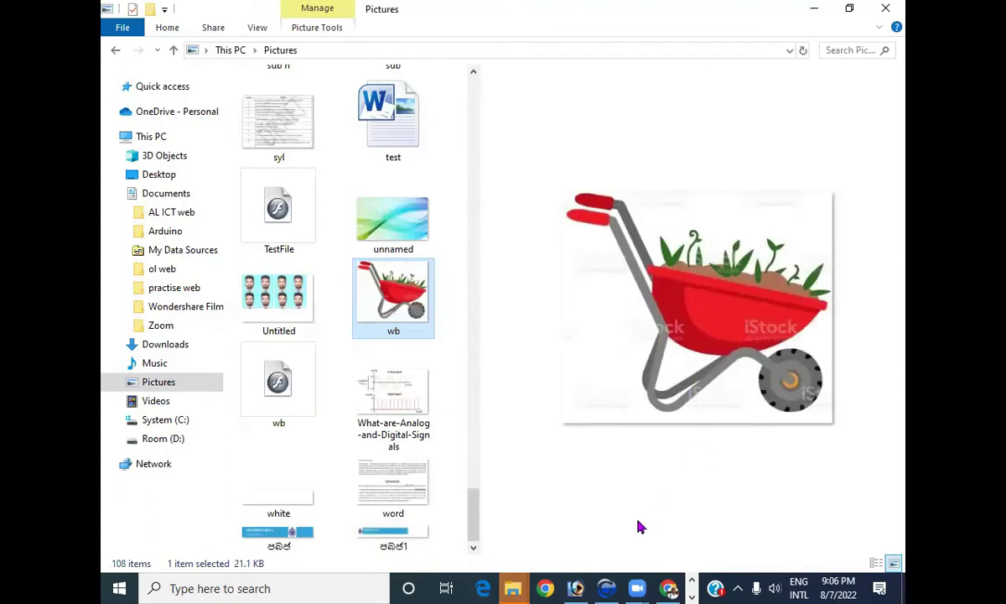
Switch to Chrome and open the remove.bg website from the "bg remove online" search results
click(668, 588)
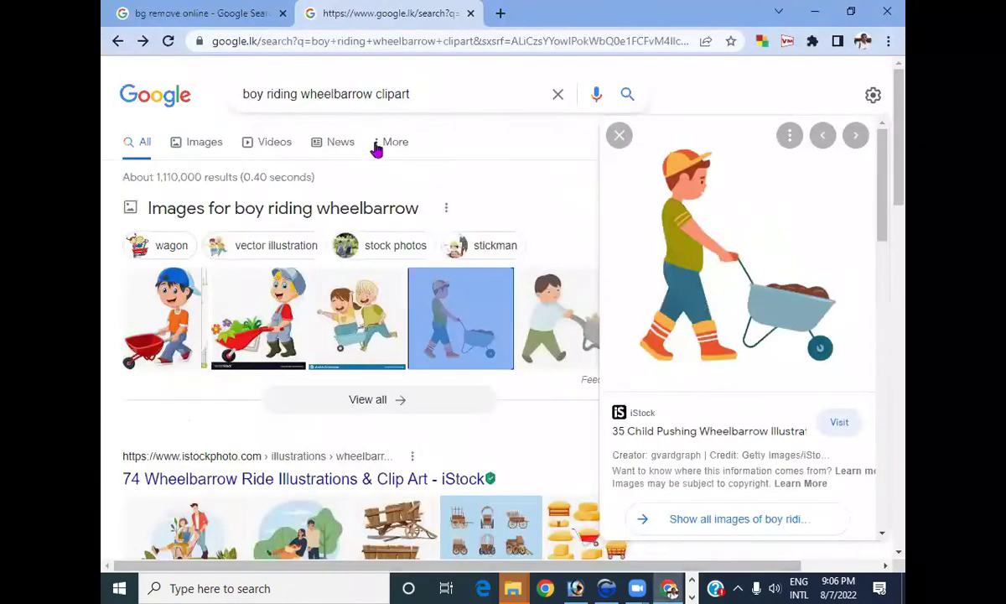
click(198, 14)
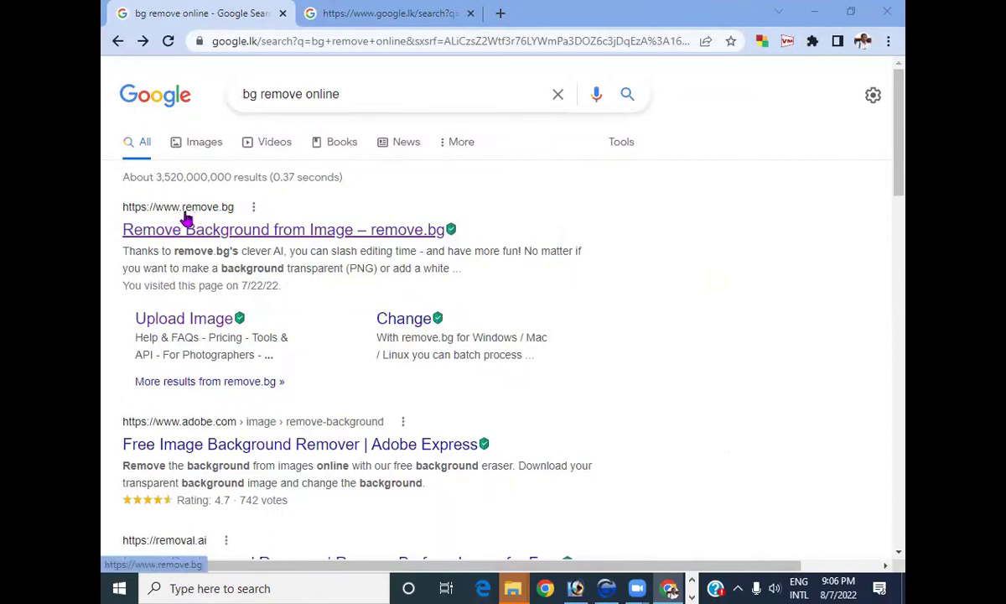
click(225, 240)
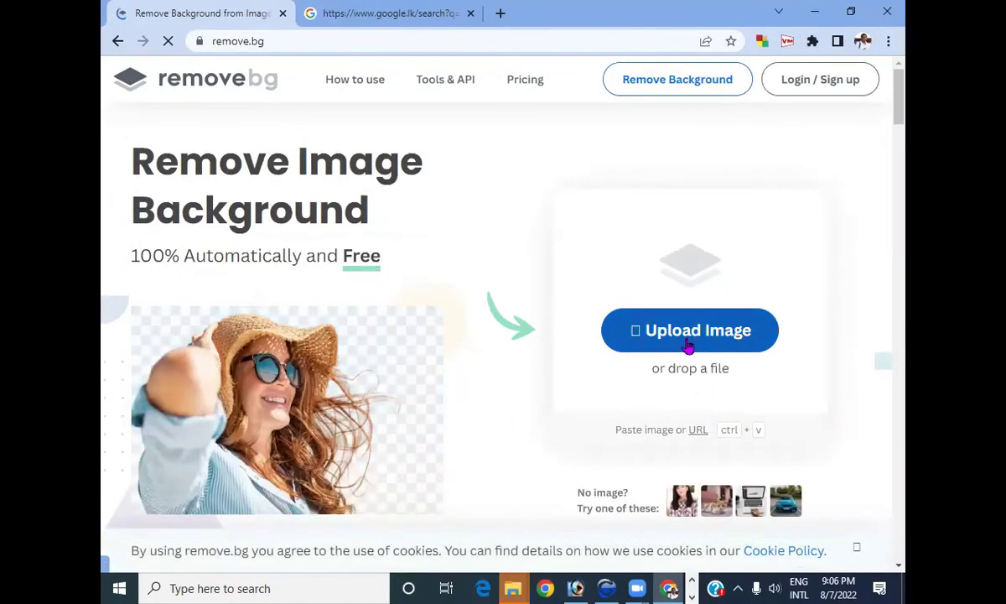
Upload the wb image from the Pictures folder to remove its background, and download the resulting picture
click(687, 335)
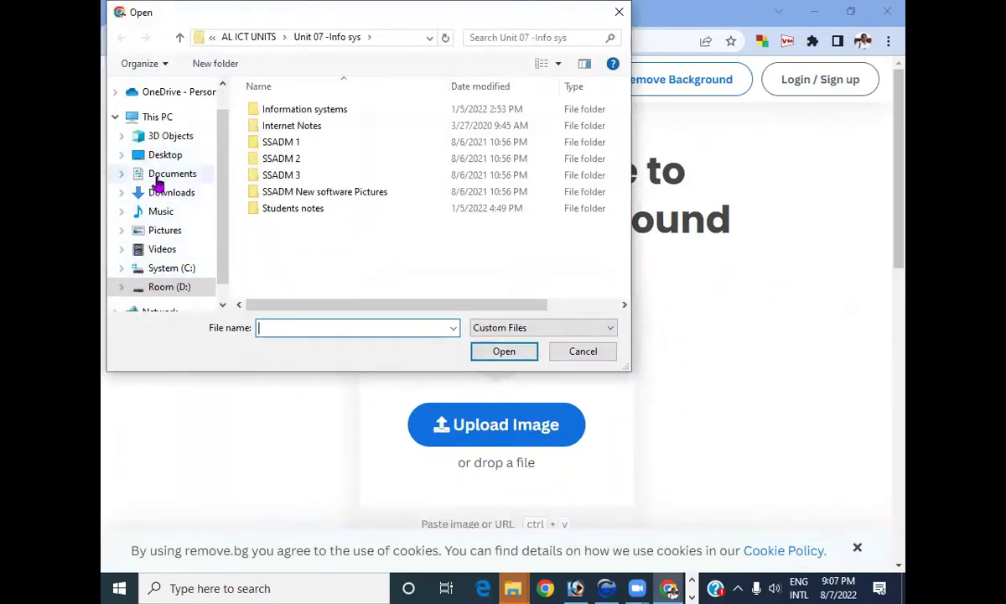
click(160, 174)
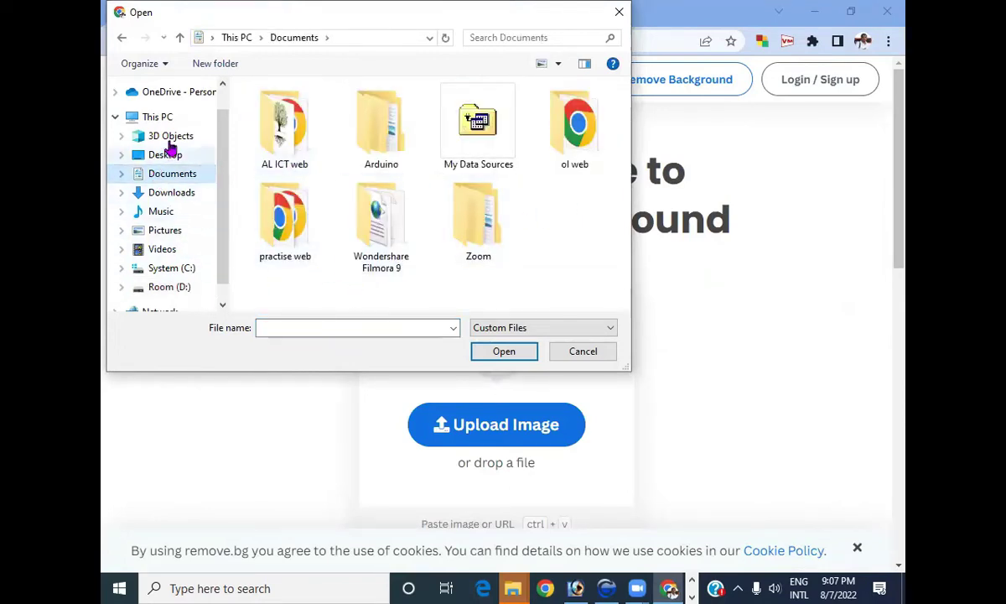
click(165, 230)
click(350, 234)
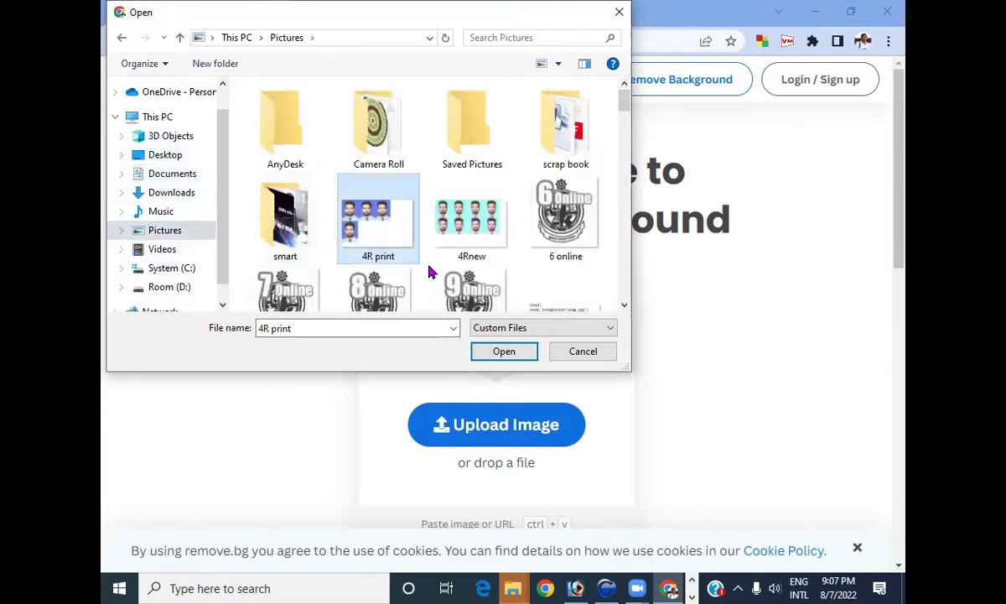
text(wb)
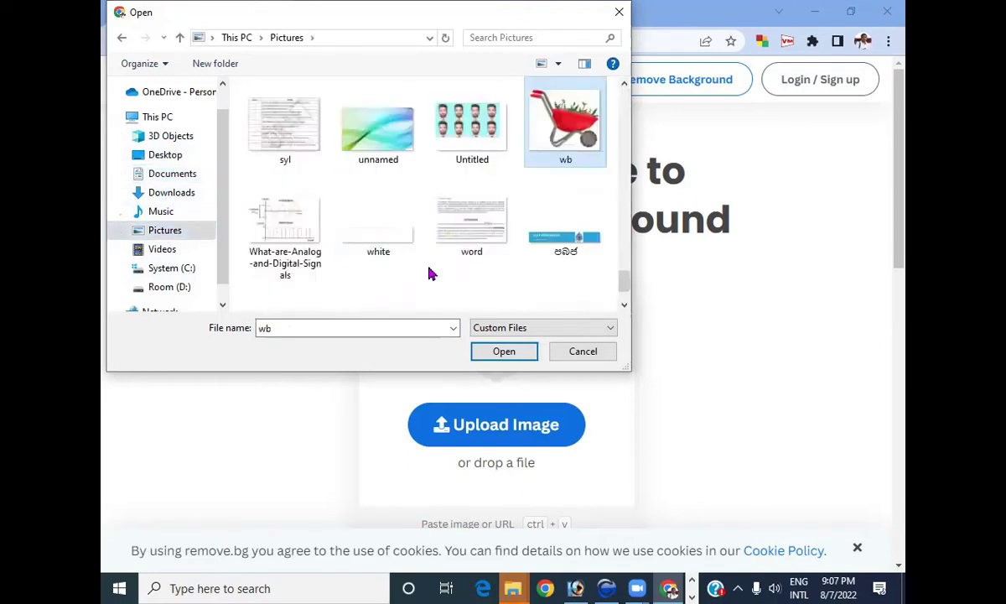
double_click(536, 132)
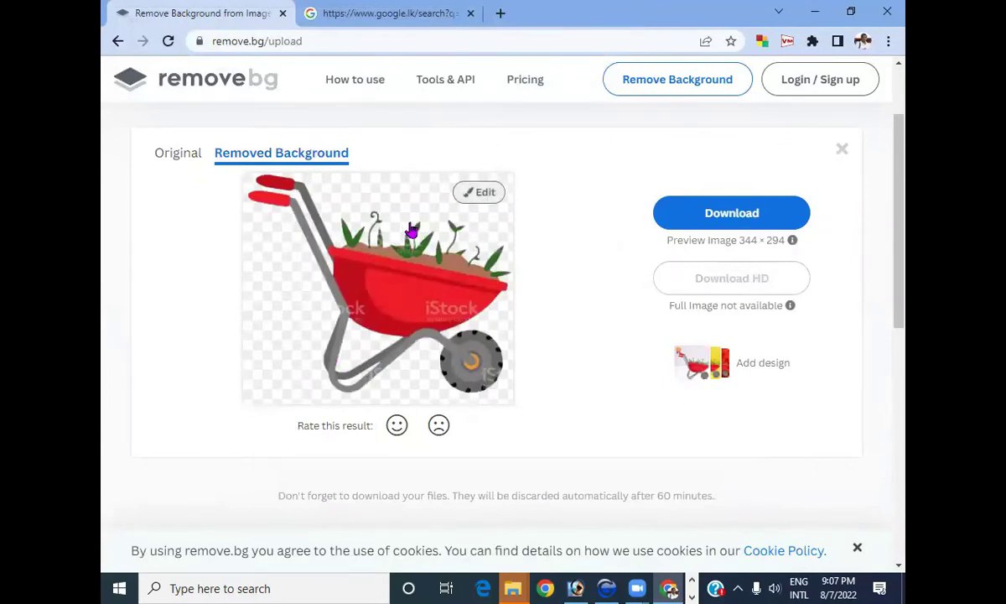
click(712, 219)
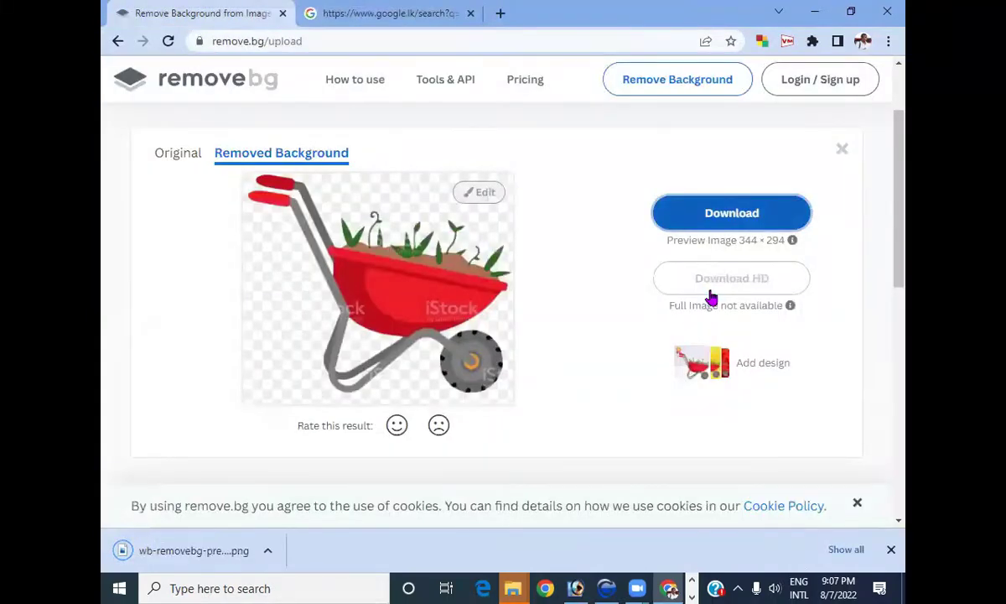
Upload the boy image from the Pictures folder for background removal and download the resulting picture
click(715, 89)
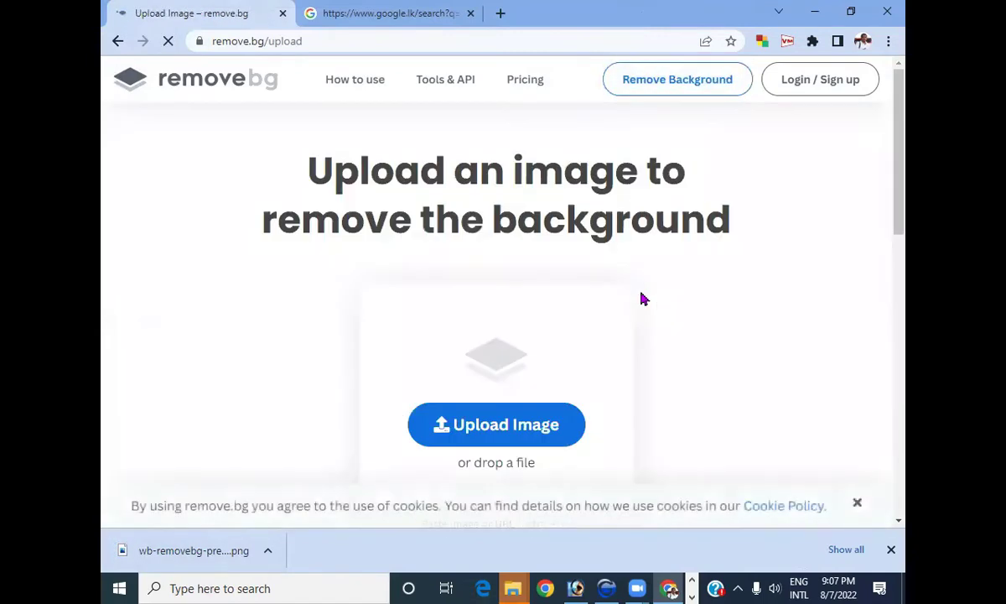
click(486, 151)
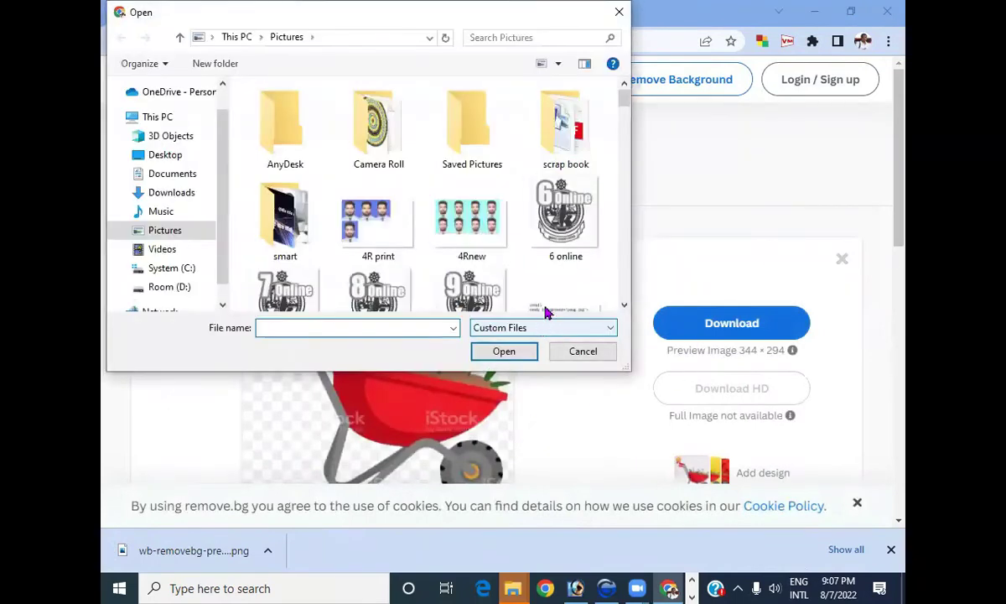
click(560, 225)
text(boy)
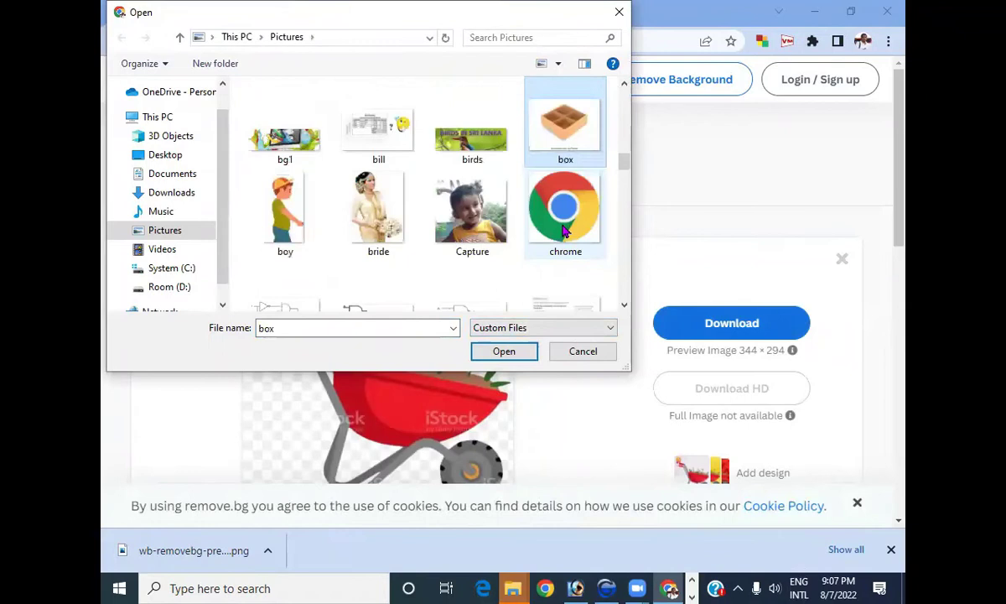
double_click(285, 213)
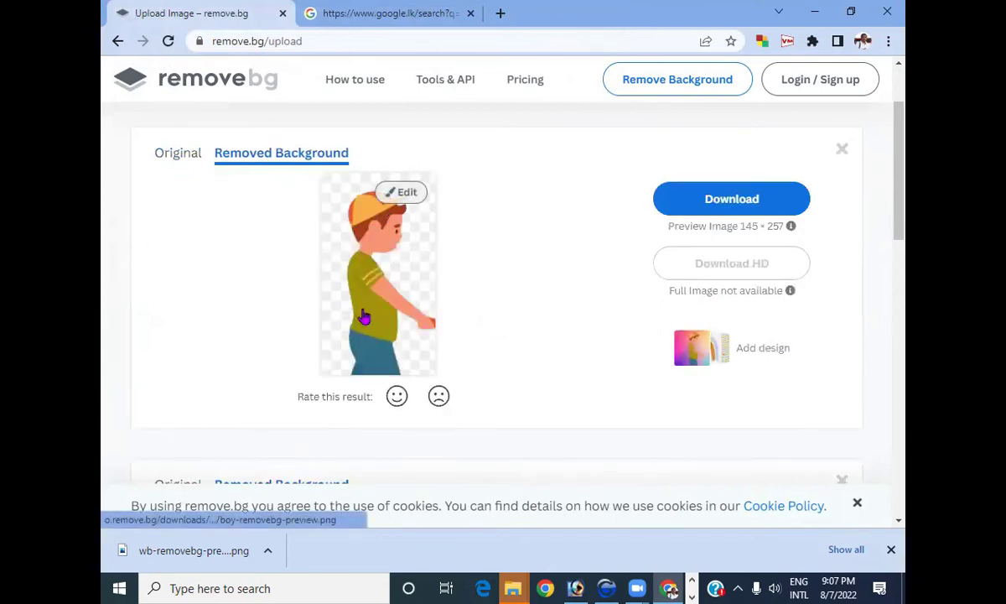
click(720, 213)
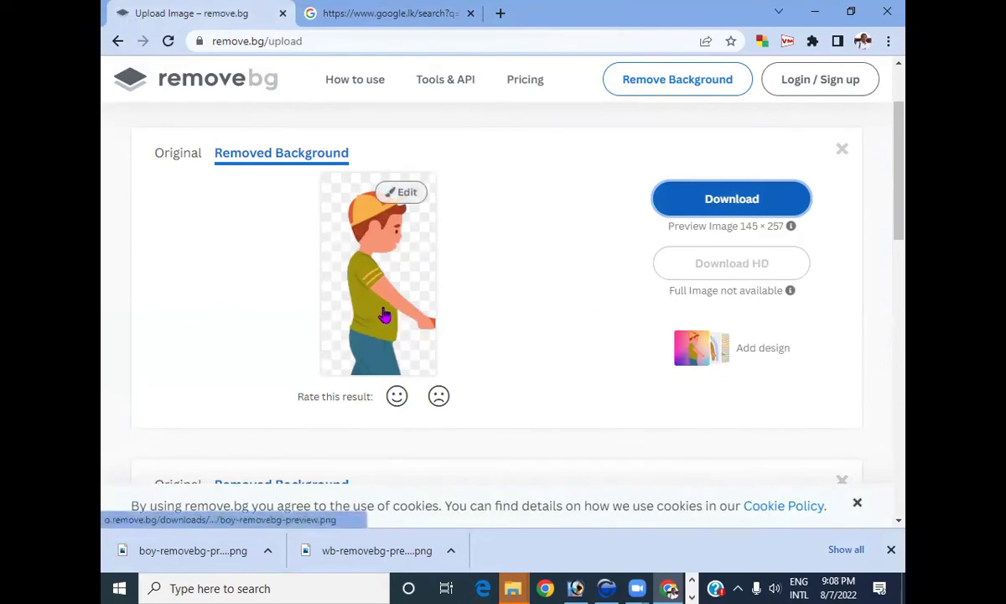
Switch to Vectorian Giotto and create a new movie
click(606, 587)
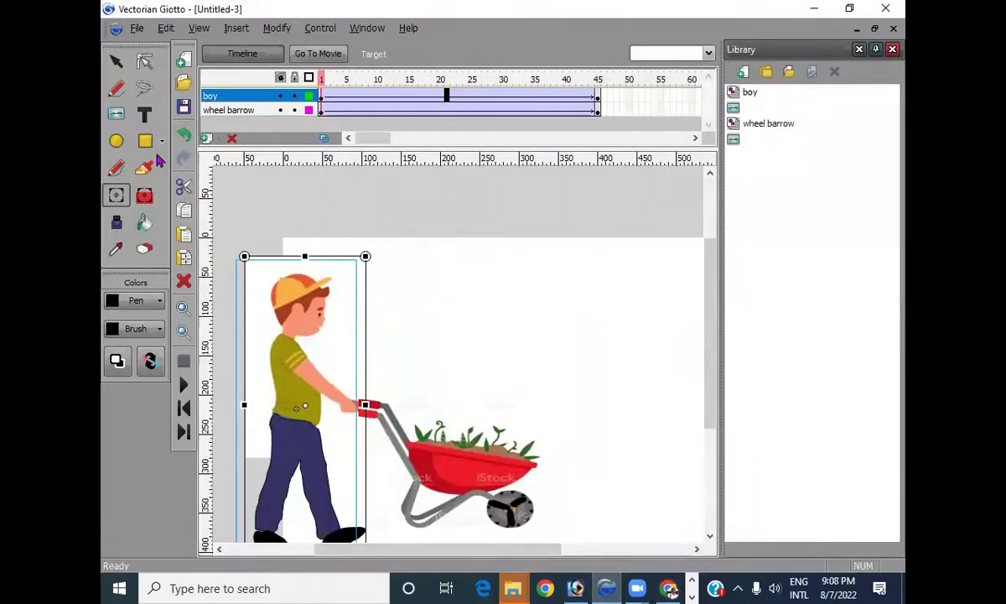
click(136, 28)
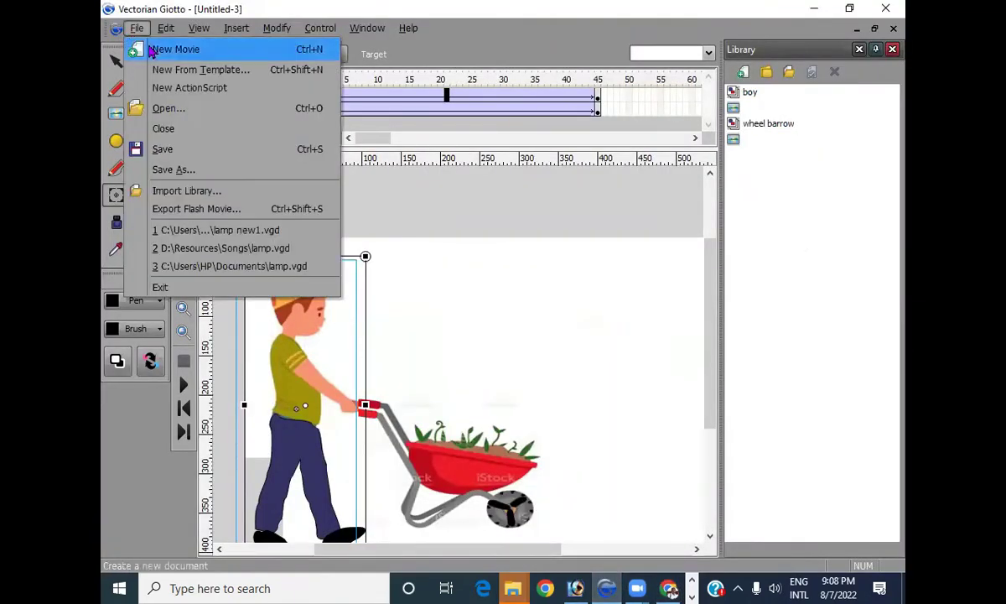
key(Escape)
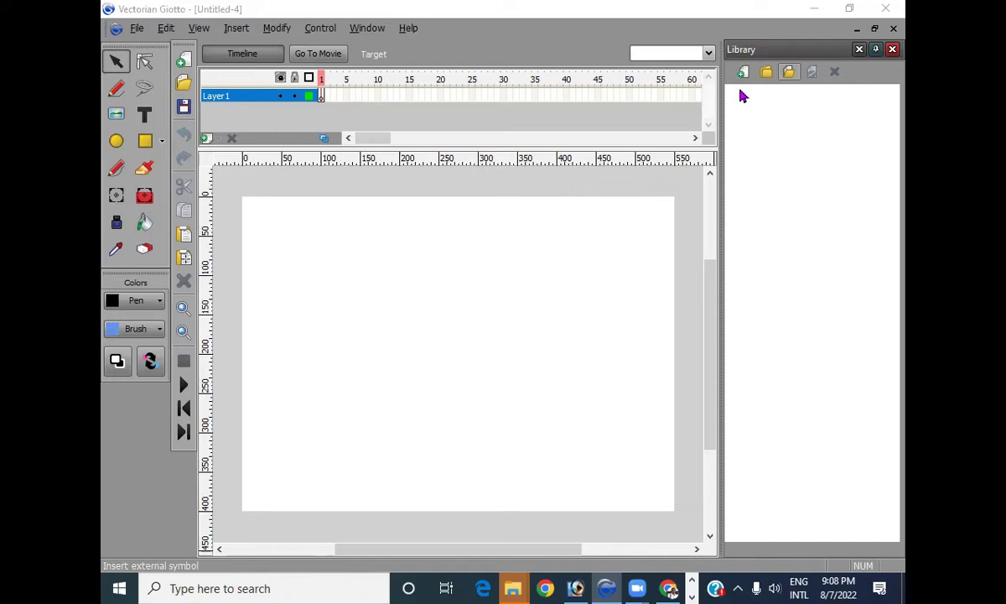
Insert a new movie clip symbol named "boy" into the library
click(235, 29)
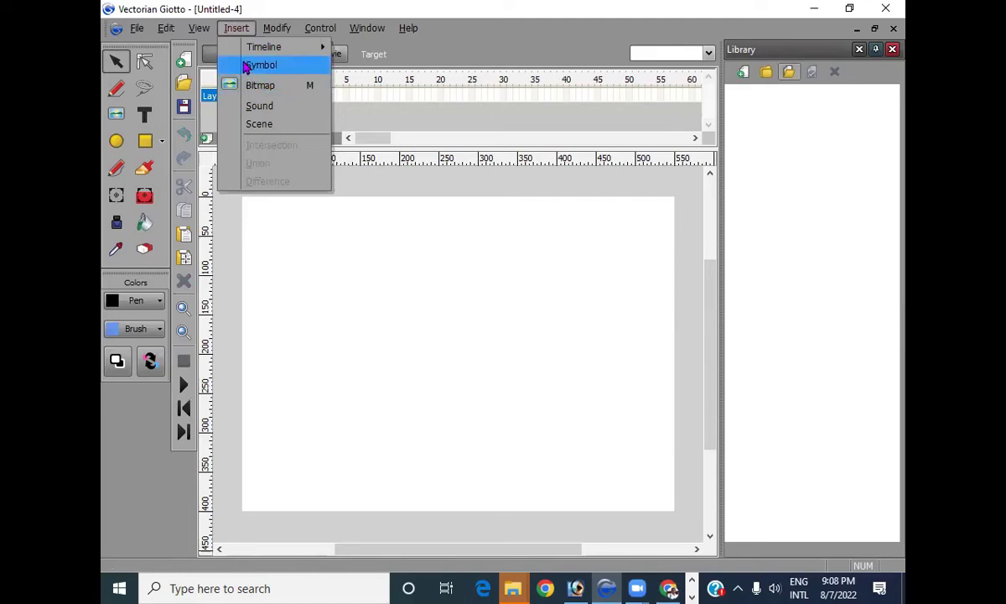
click(252, 66)
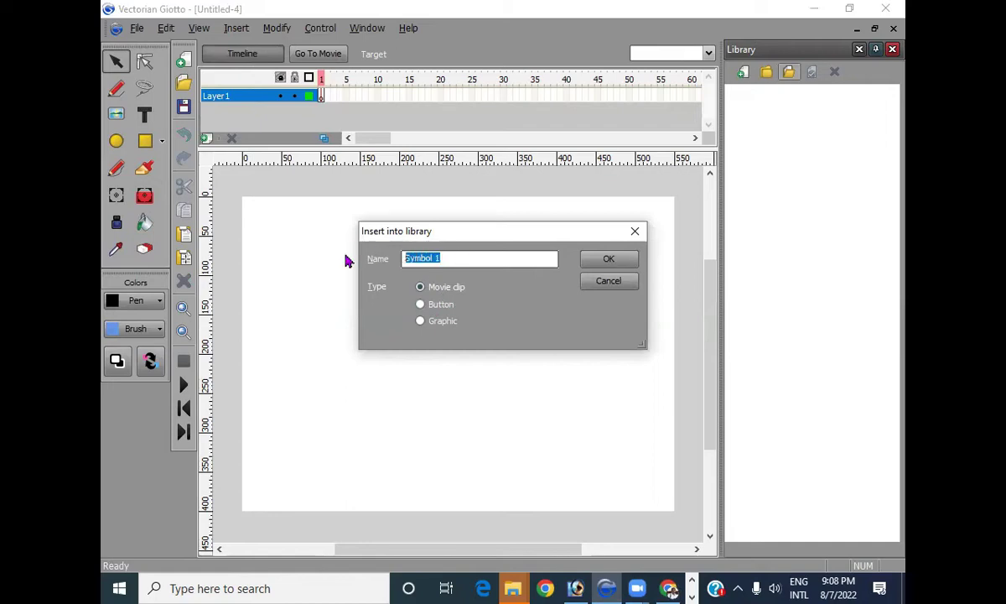
text(boy)
click(600, 260)
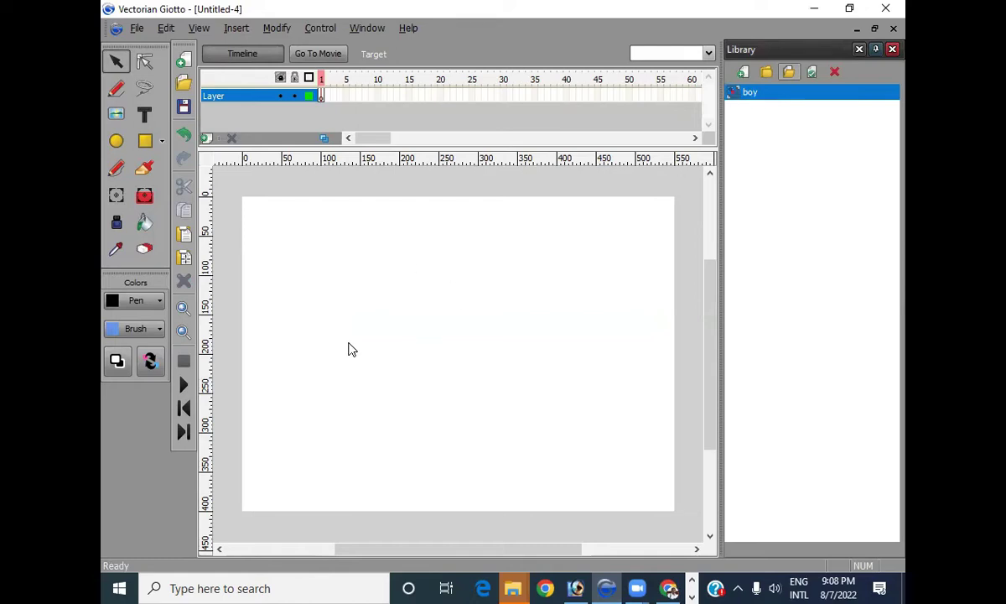
Import the bitmap boy-removebg-preview from the Downloads folder into frame 1 of the boy symbol
click(322, 97)
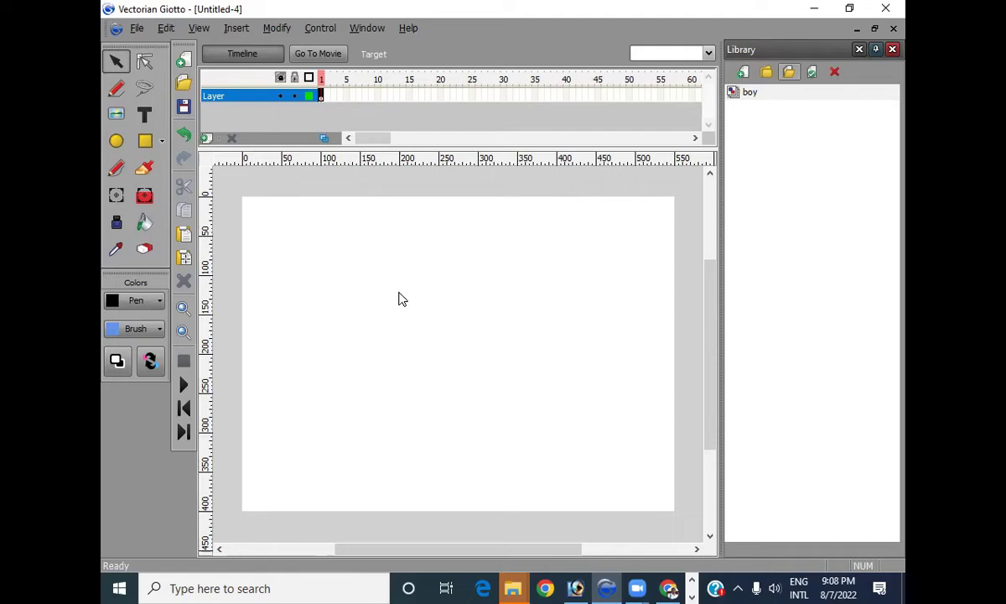
click(116, 115)
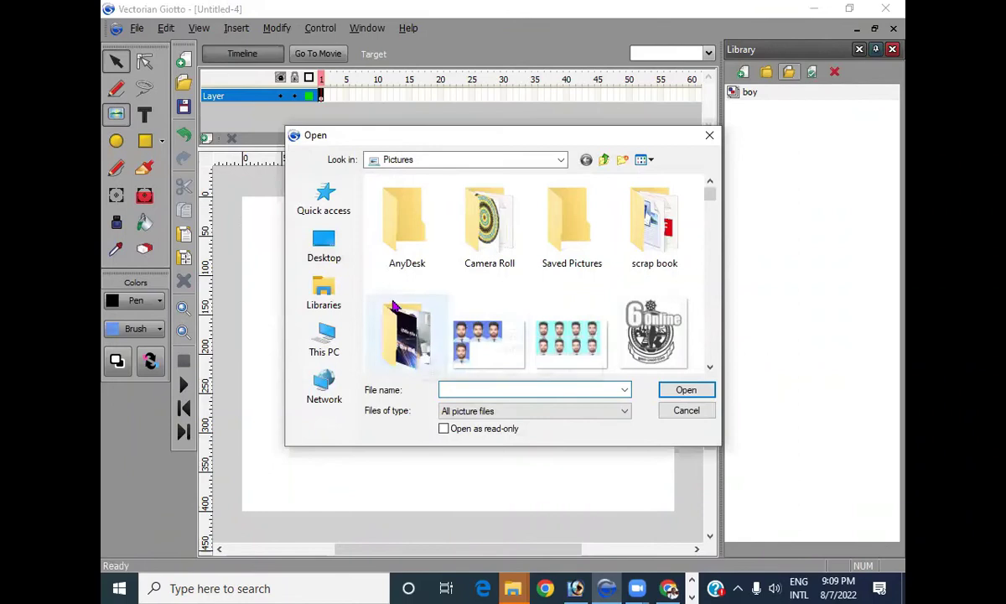
click(324, 287)
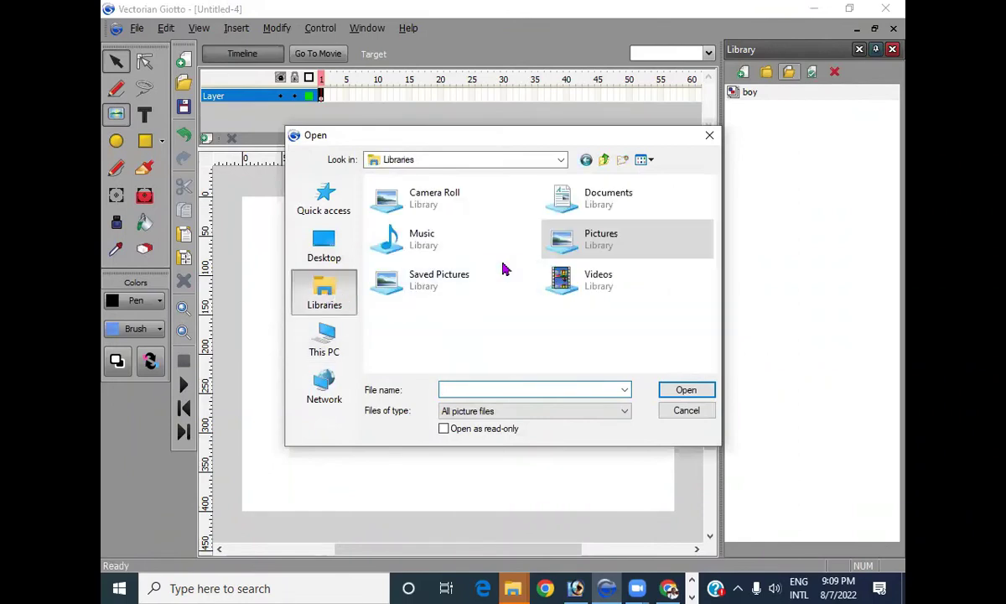
drag(481, 135, 480, 243)
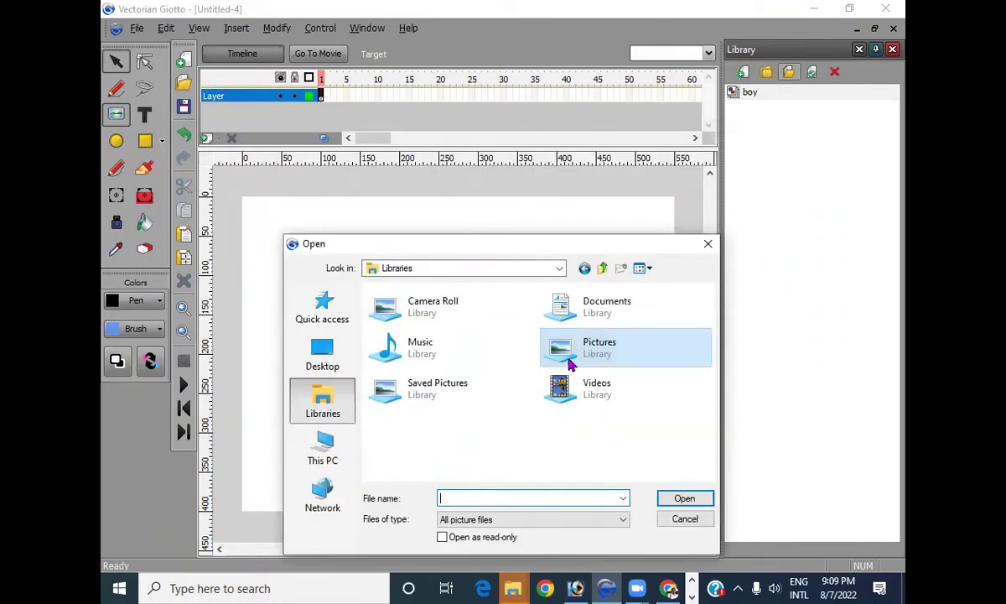
click(312, 356)
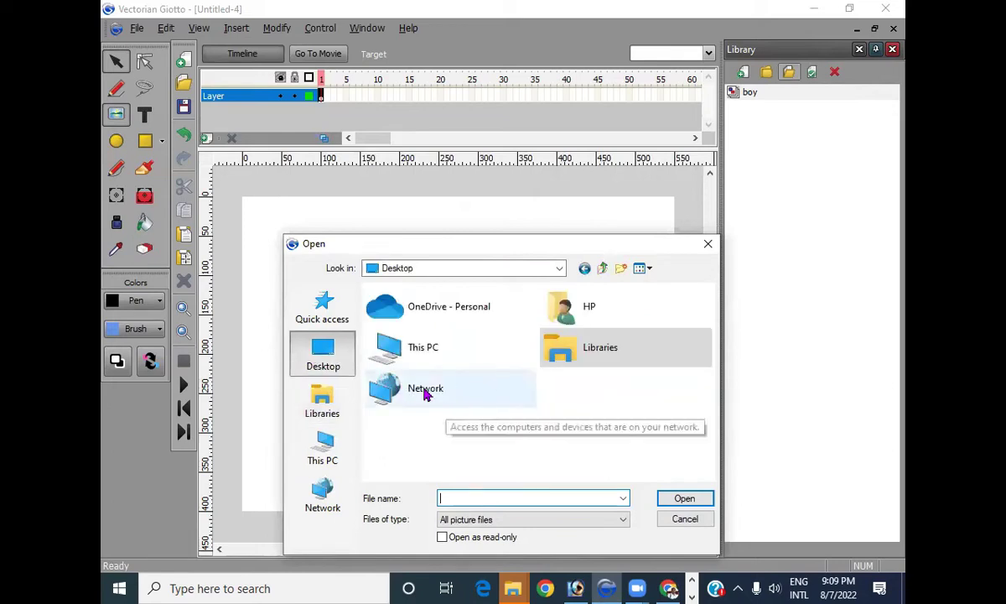
click(415, 358)
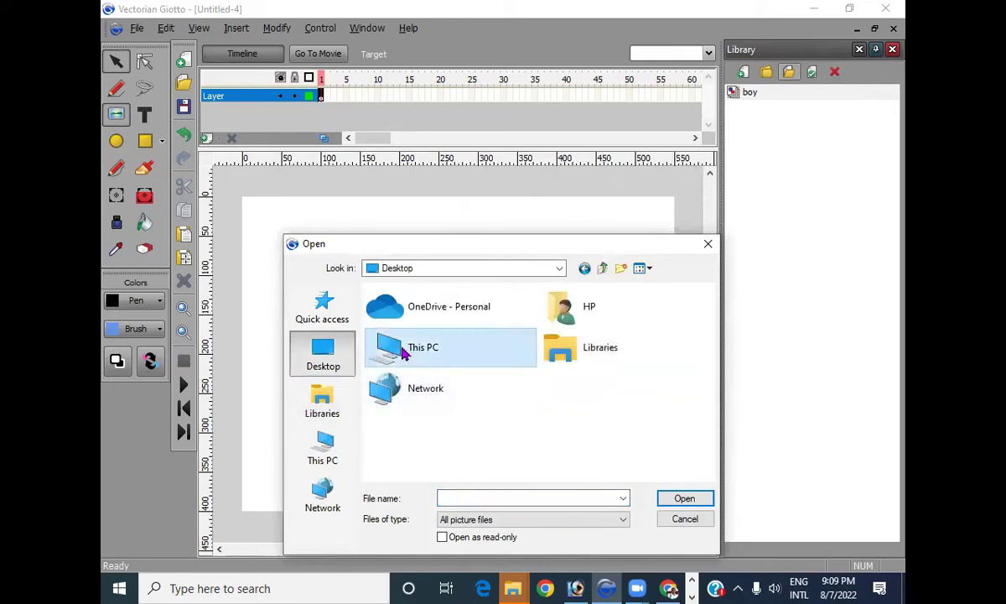
double_click(415, 358)
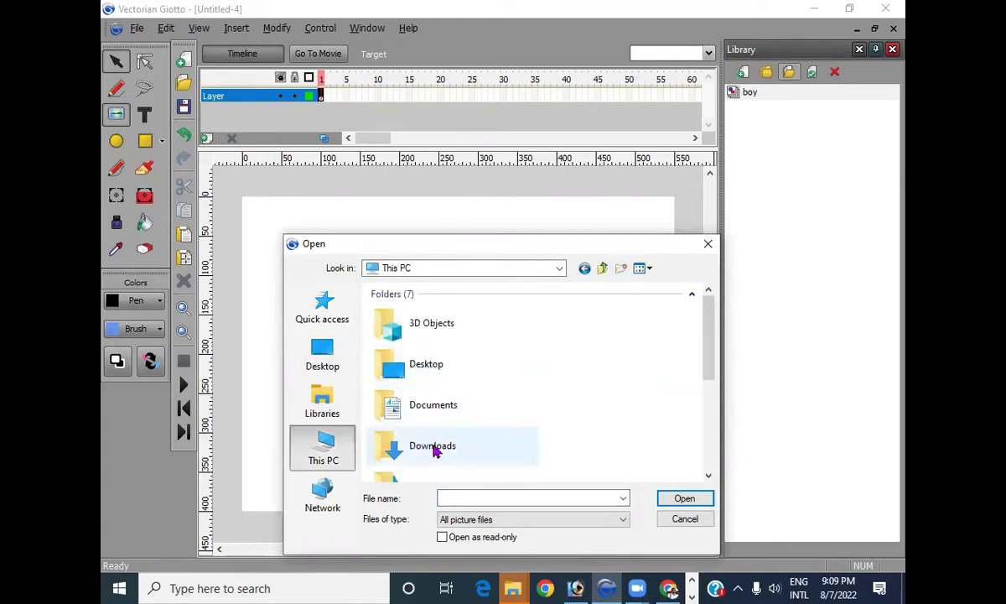
double_click(433, 447)
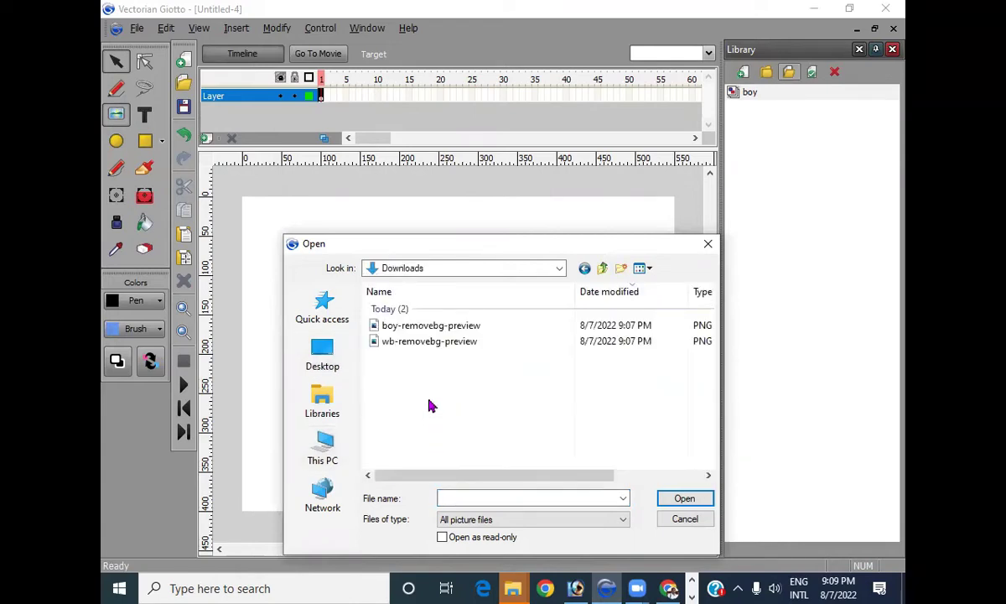
click(393, 326)
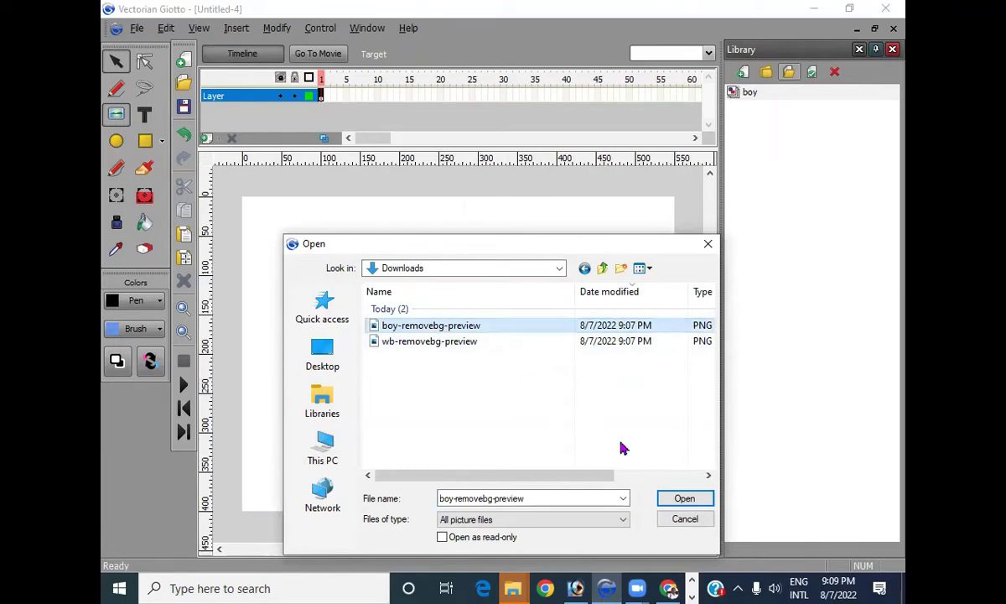
click(675, 500)
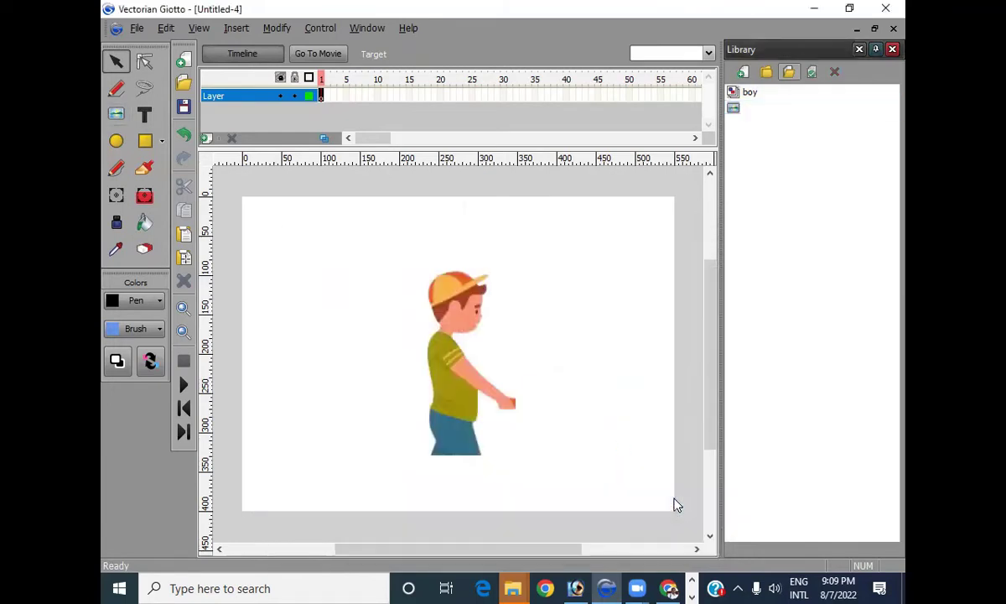
Move the boy picture up and slightly left so the cap sits at the stage's upper edge
click(460, 373)
drag(460, 394, 429, 333)
mouse_move(712, 375)
mouse_down()
mouse_move(712, 332)
mouse_move(717, 367)
mouse_up()
drag(397, 306, 414, 296)
drag(710, 348, 710, 318)
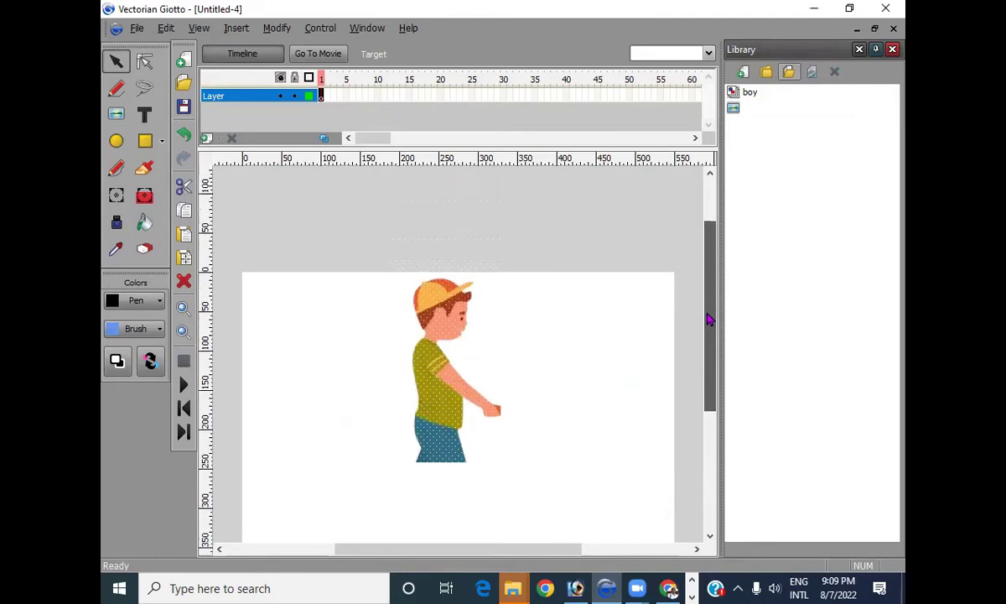
click(439, 371)
drag(439, 372, 442, 368)
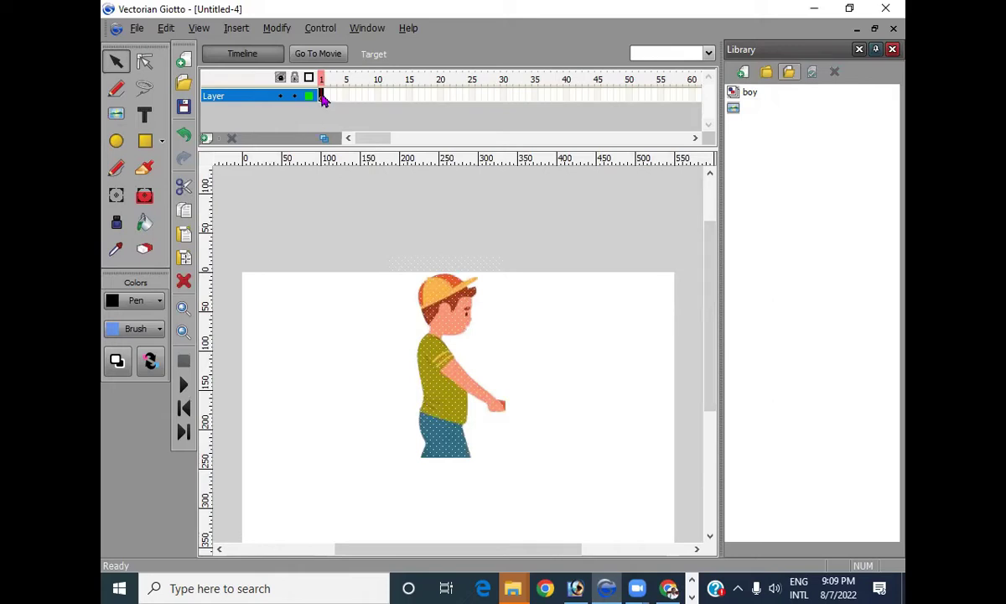
Insert blank keyframes at frames 2, 3 and 4 of the boy symbol's layer
click(406, 360)
click(327, 97)
right_click(328, 99)
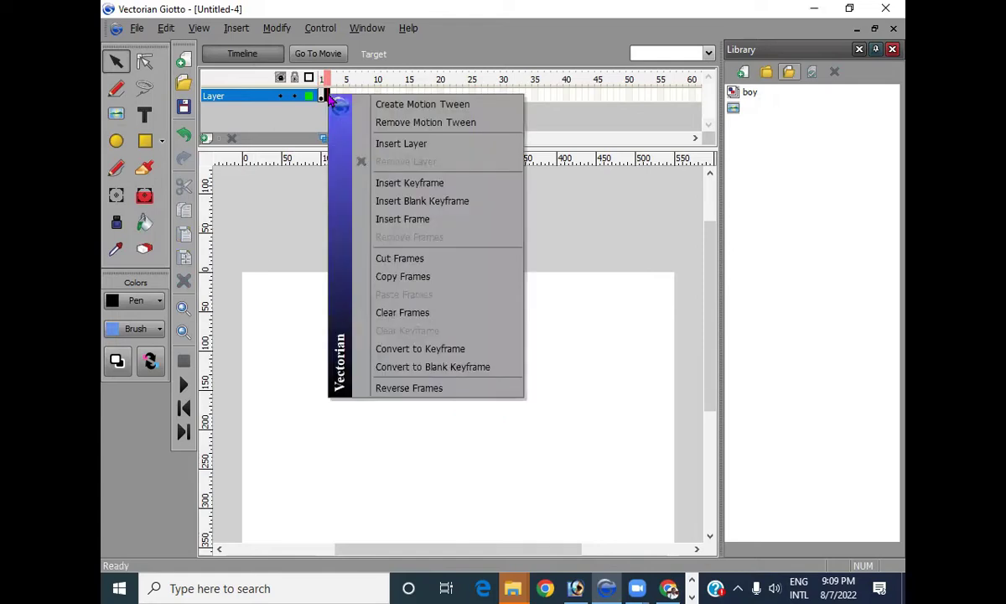
click(399, 207)
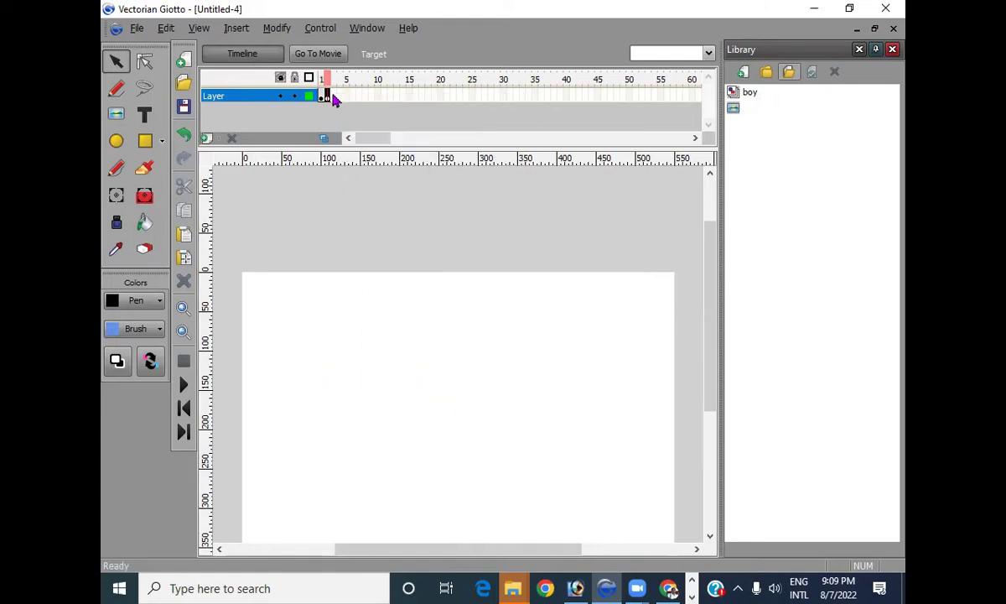
click(333, 97)
right_click(333, 97)
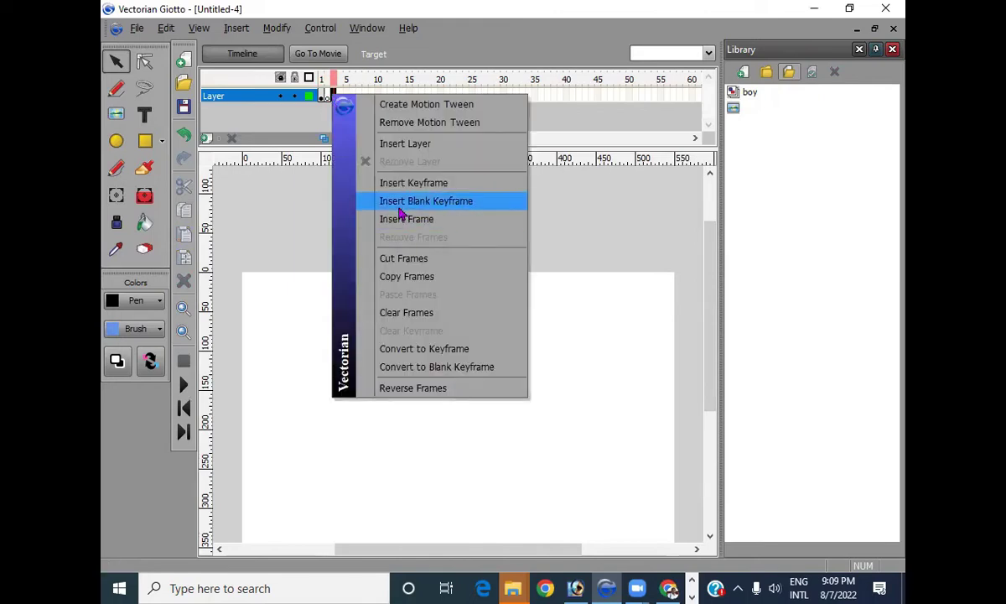
click(399, 207)
click(341, 97)
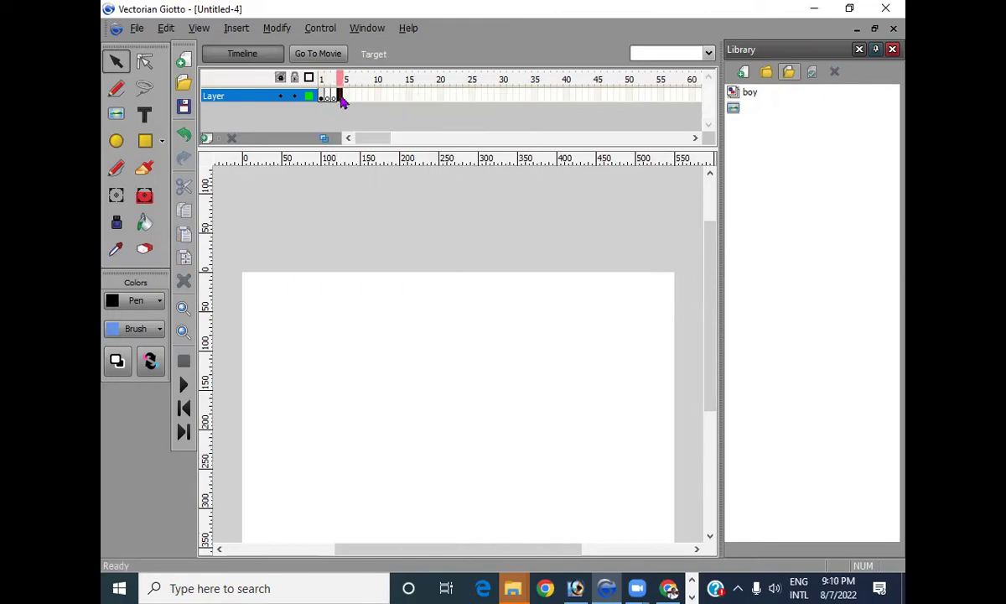
right_click(341, 97)
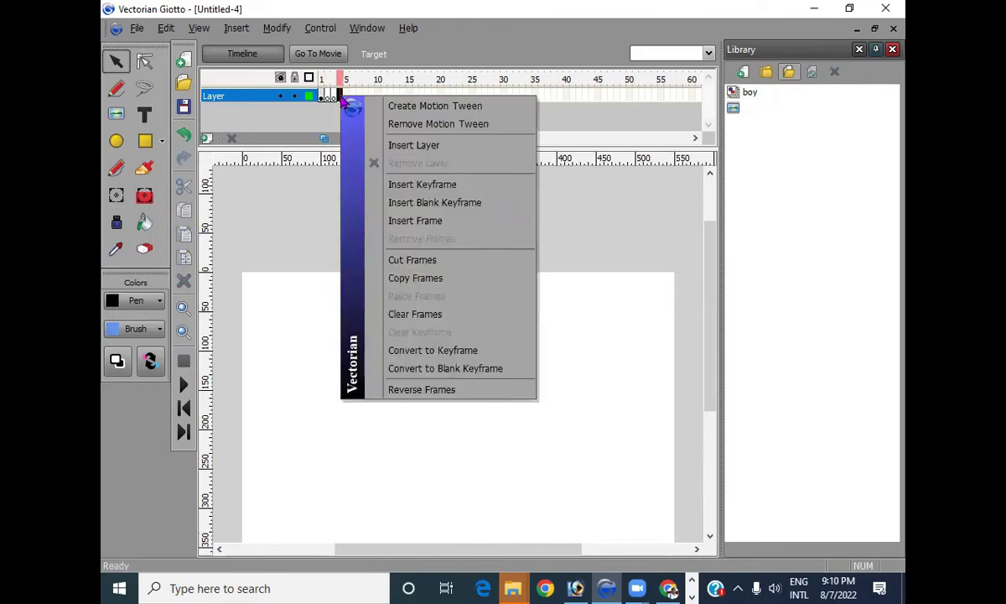
click(401, 207)
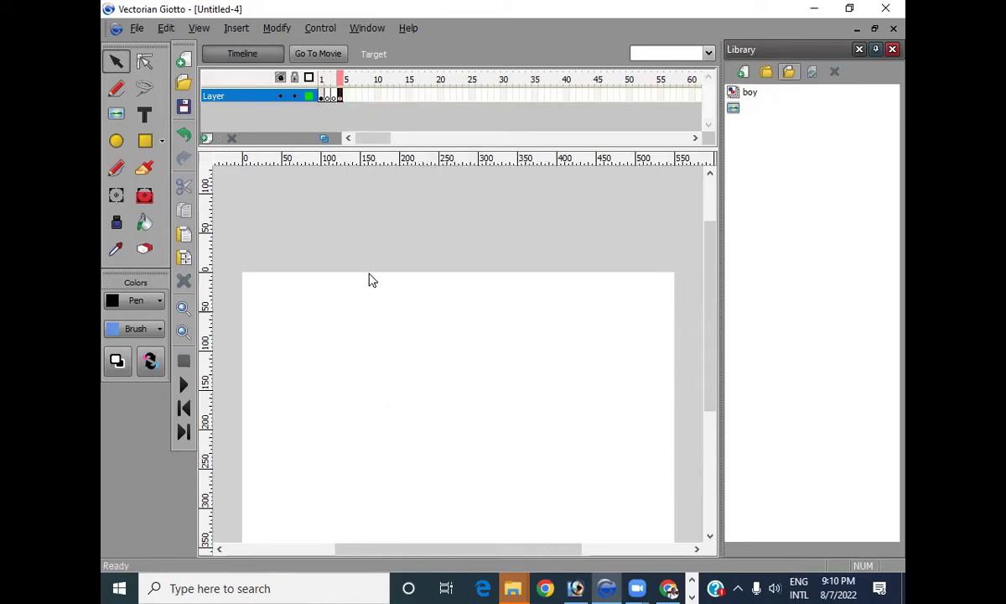
Copy the boy picture from frame 1 and paste it in place on frame 2
click(322, 95)
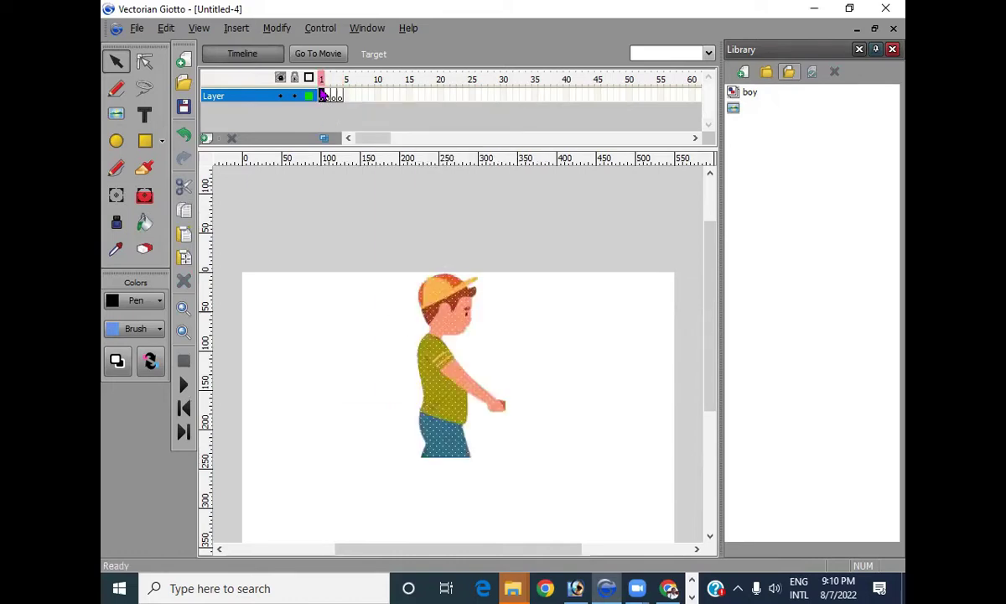
right_click(443, 312)
click(494, 368)
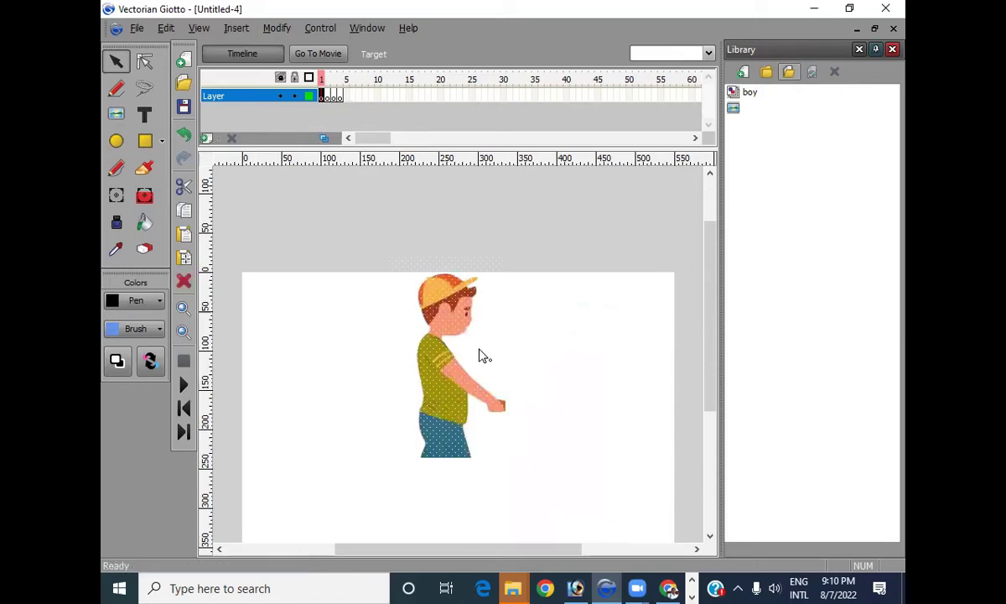
click(328, 97)
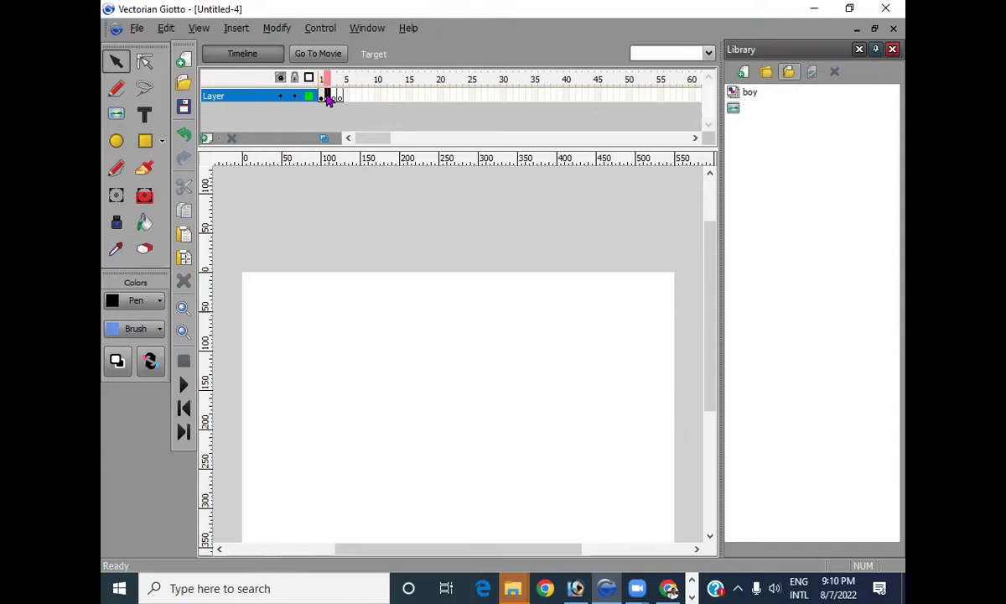
right_click(422, 369)
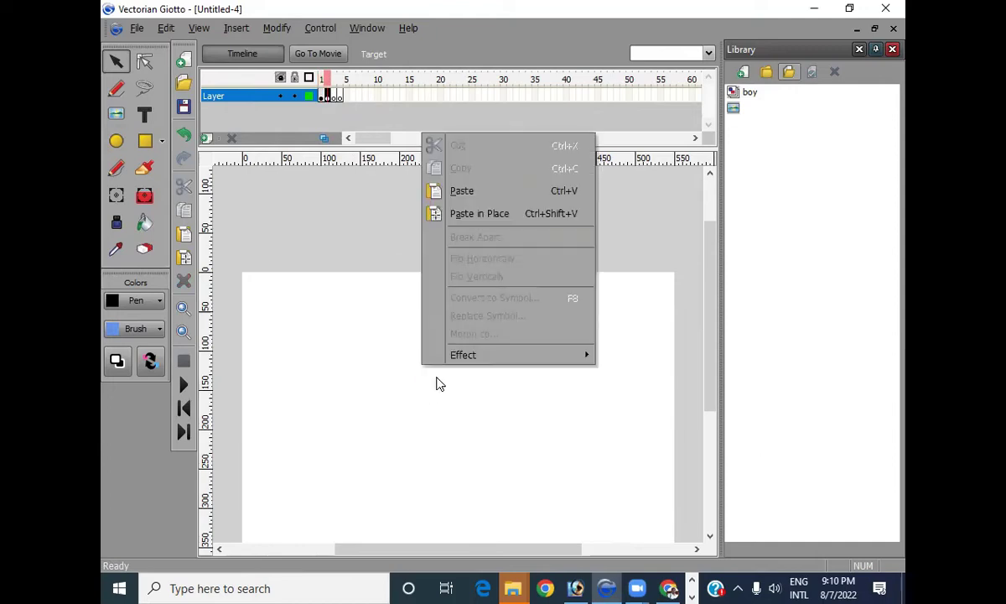
click(459, 217)
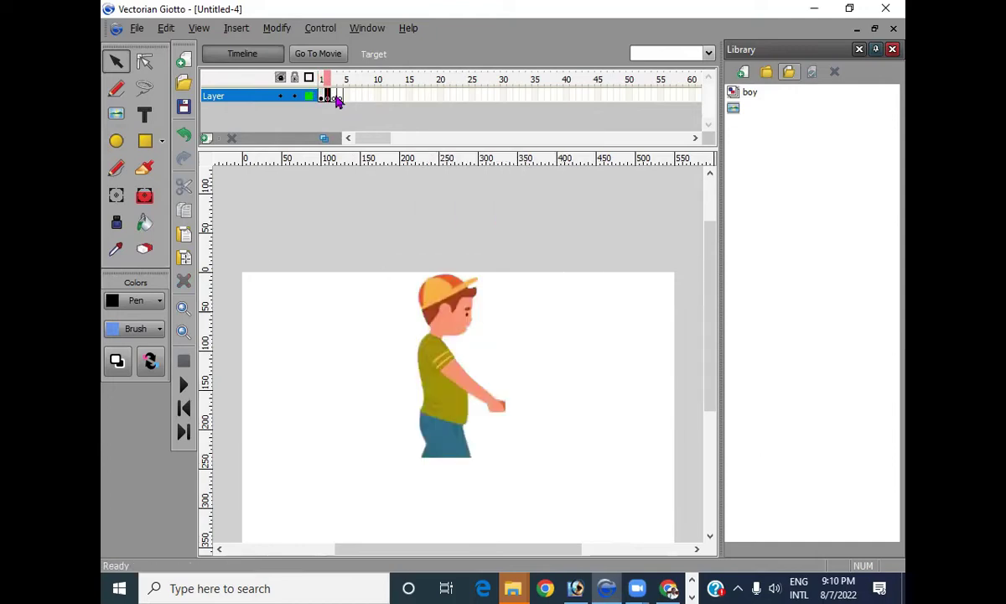
Paste the copied boy picture in place on frames 3 and 4
click(334, 96)
right_click(460, 346)
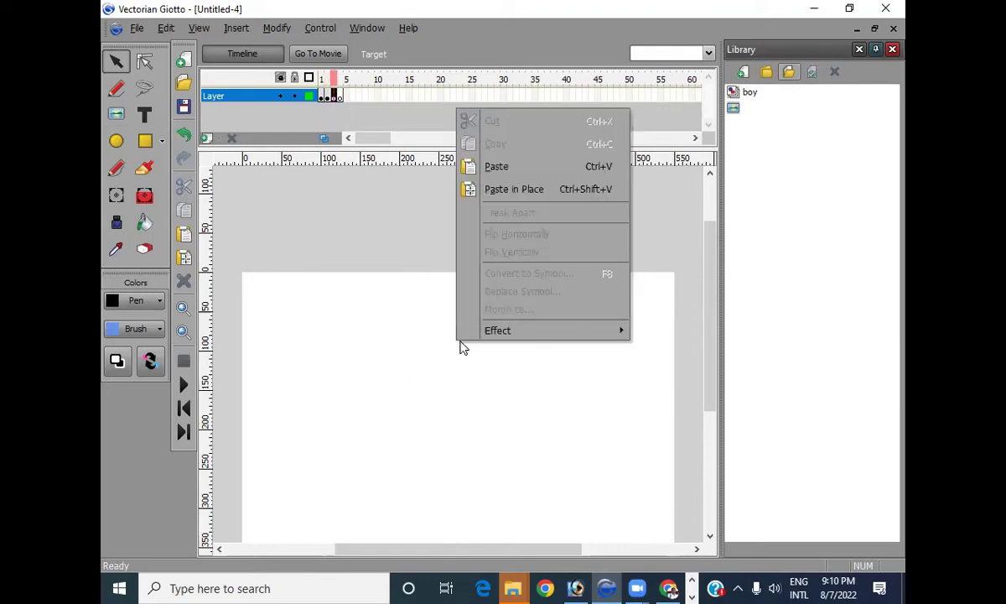
click(491, 193)
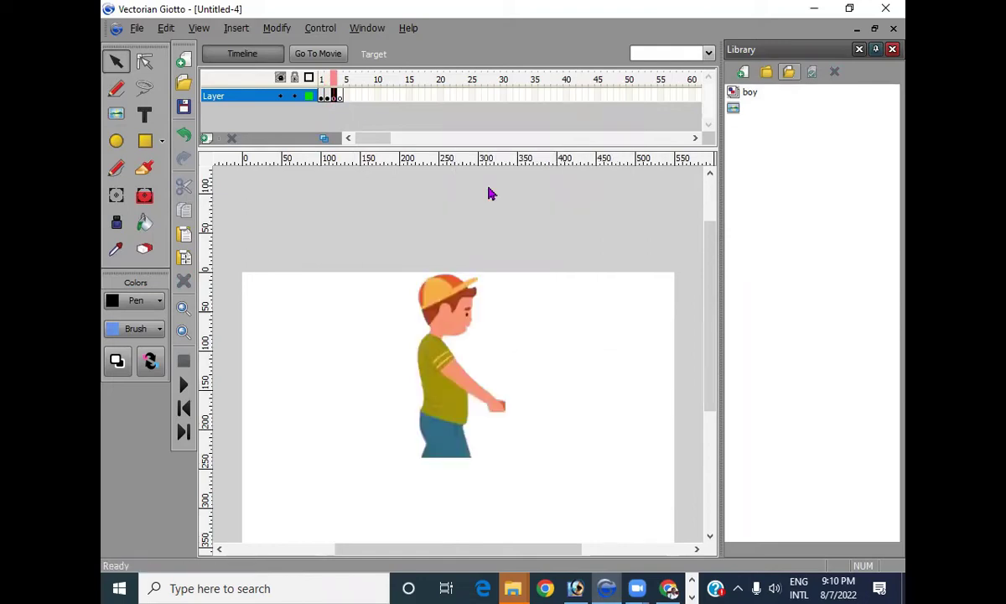
click(340, 96)
right_click(453, 346)
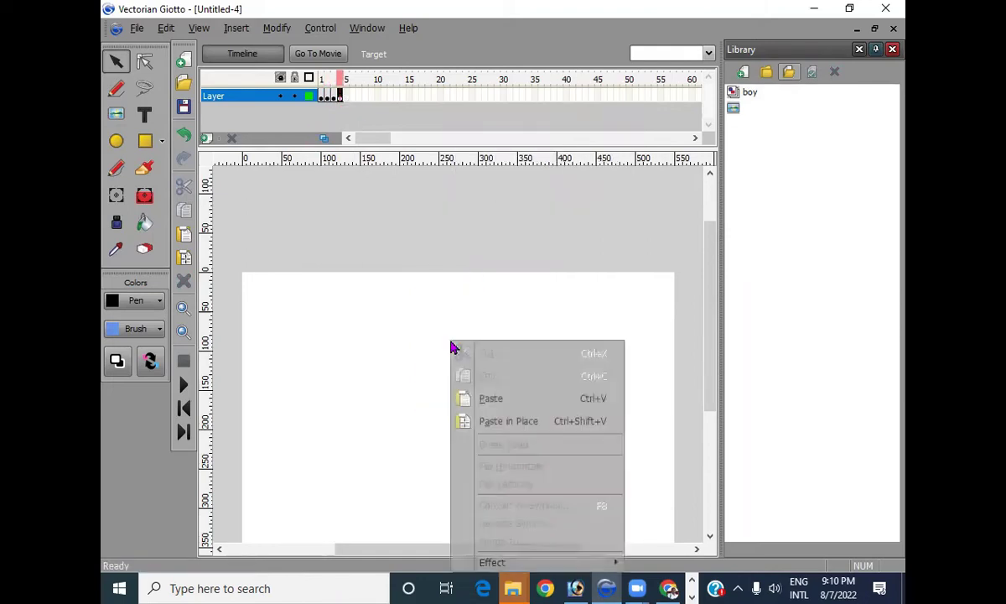
click(495, 422)
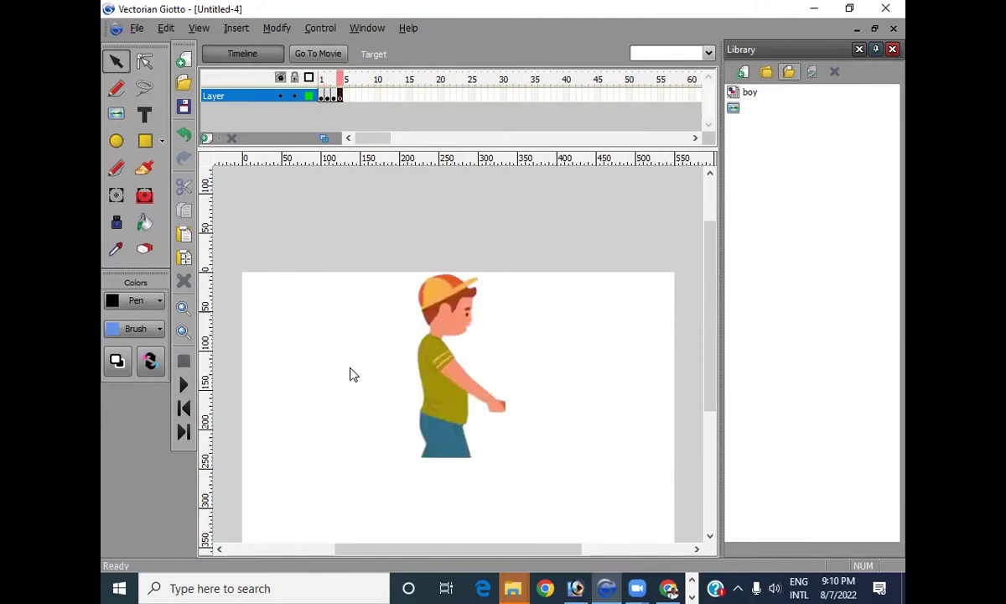
On frame 1, paint dark blue trousers with two striding legs over the boy's lower body using the Brush tool
click(322, 96)
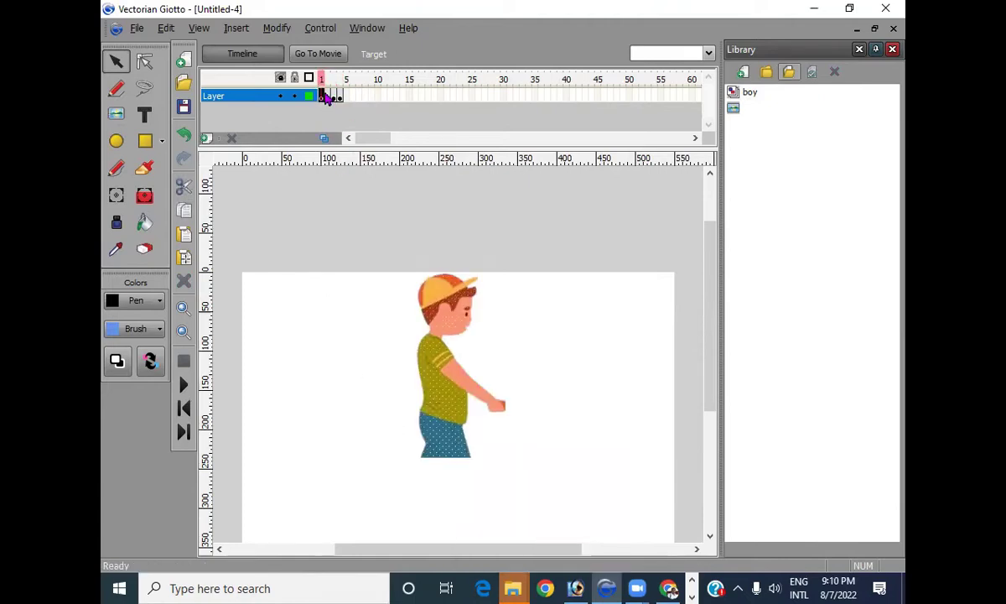
click(332, 97)
click(339, 97)
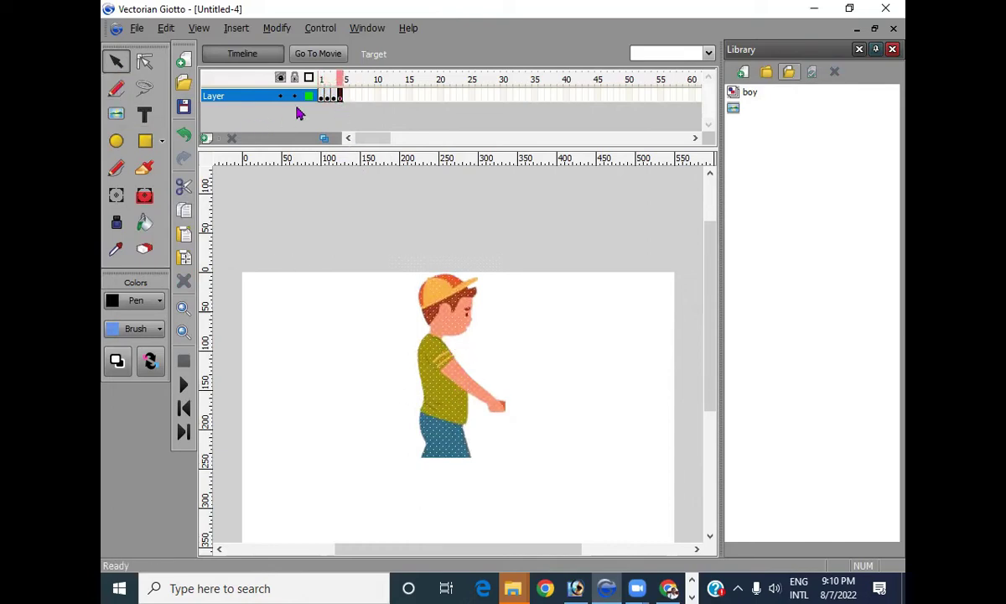
click(322, 97)
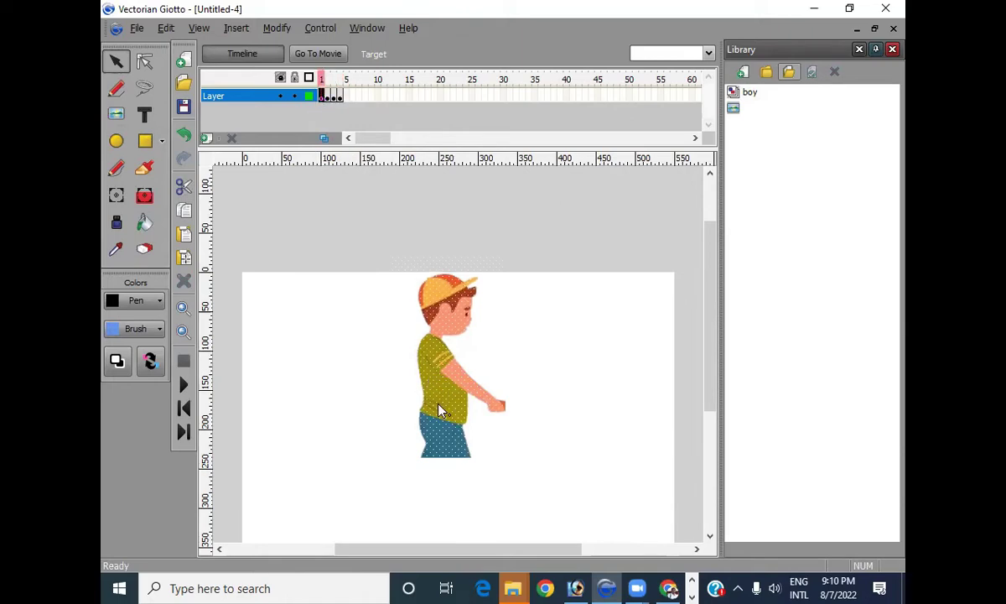
click(385, 417)
mouse_move(708, 375)
mouse_down()
mouse_move(709, 406)
mouse_move(710, 391)
mouse_up()
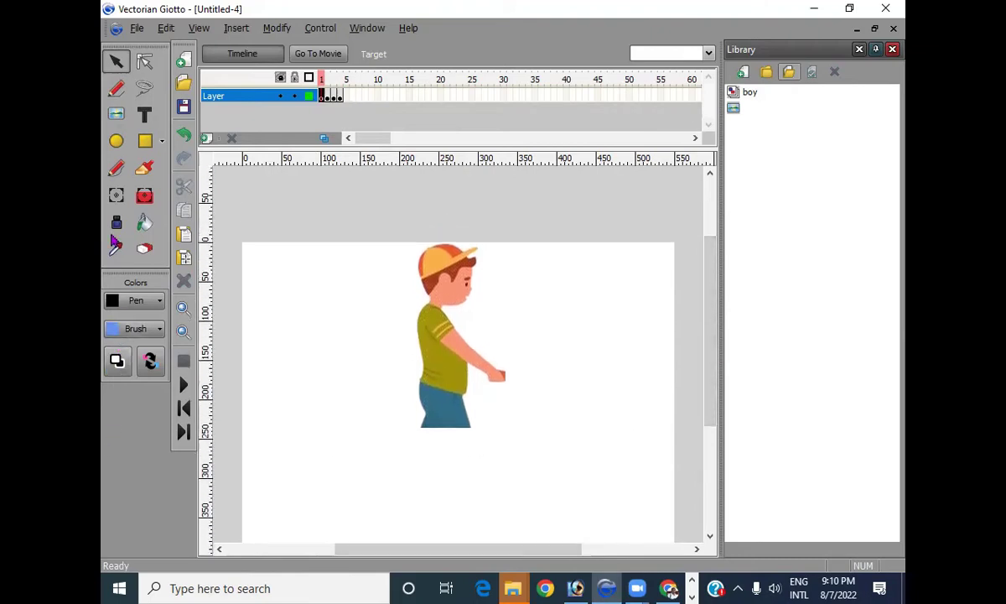
click(144, 167)
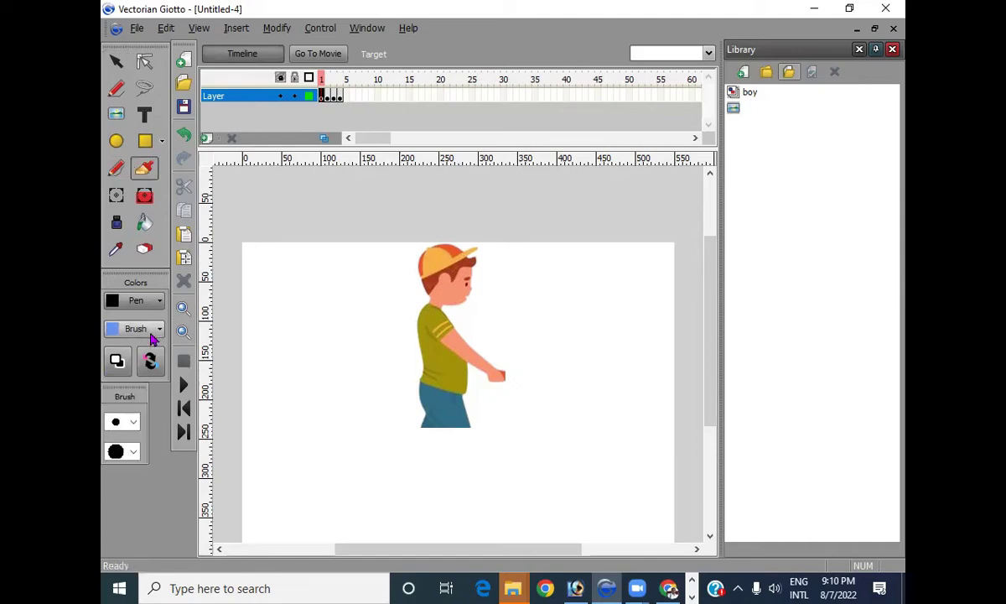
click(152, 337)
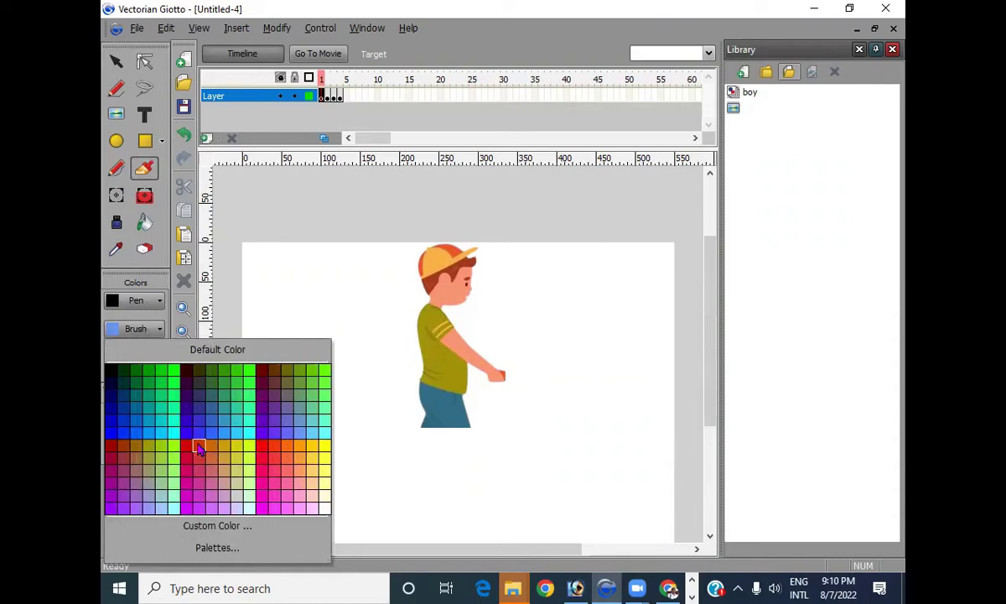
click(109, 407)
mouse_move(458, 400)
mouse_down()
mouse_move(421, 388)
mouse_move(466, 408)
mouse_move(459, 401)
mouse_move(484, 517)
mouse_move(467, 517)
mouse_move(449, 424)
mouse_move(474, 501)
mouse_up()
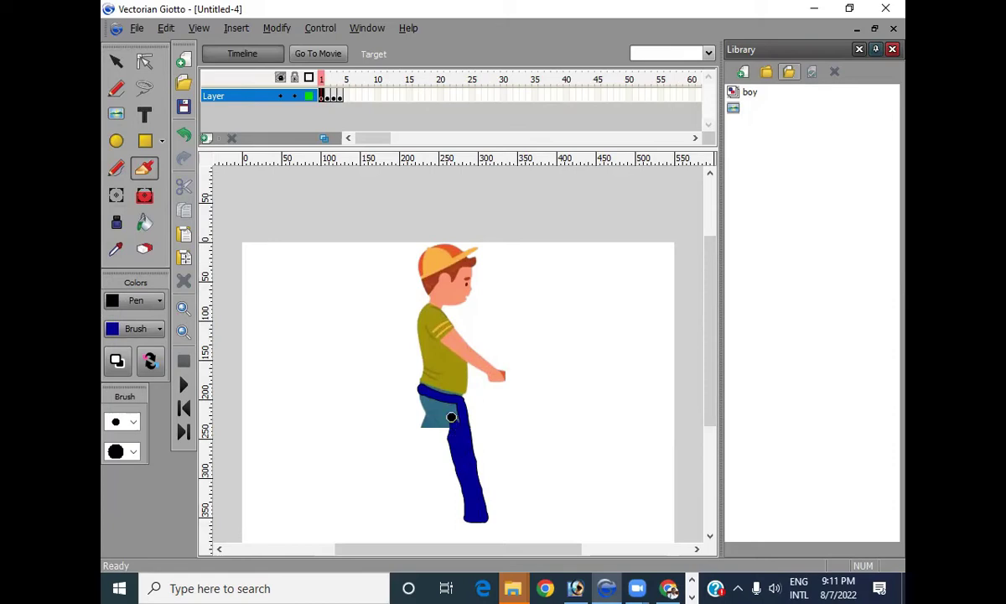
mouse_move(449, 410)
mouse_down()
mouse_move(422, 393)
mouse_move(429, 437)
mouse_move(406, 500)
mouse_move(420, 509)
mouse_move(446, 426)
mouse_move(436, 408)
mouse_move(438, 442)
mouse_move(426, 397)
mouse_move(435, 451)
mouse_move(415, 503)
mouse_move(433, 442)
mouse_up()
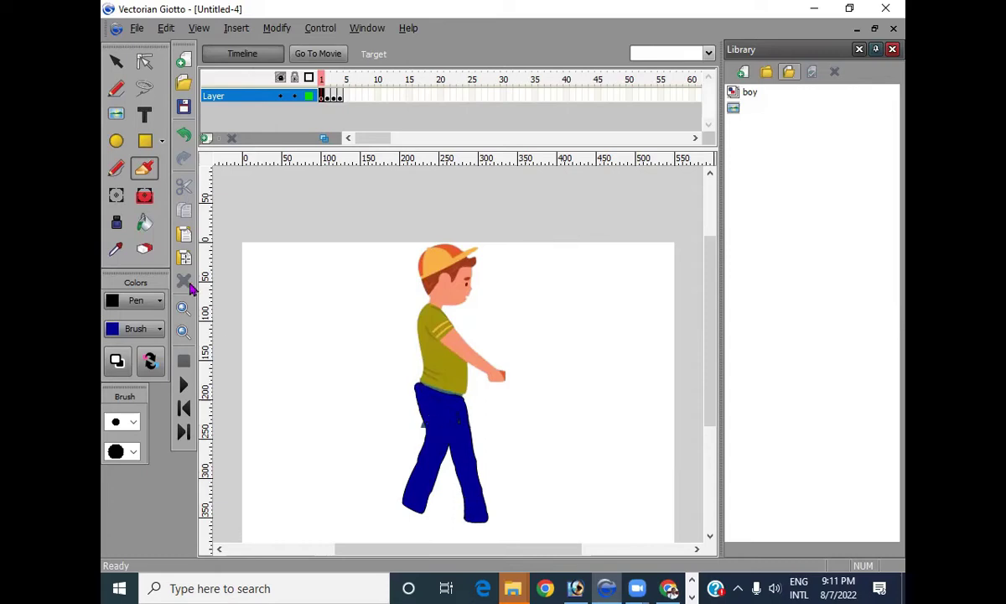
Set the brush colour to black and paint a shoe at the end of each trouser leg on frame 1
click(157, 329)
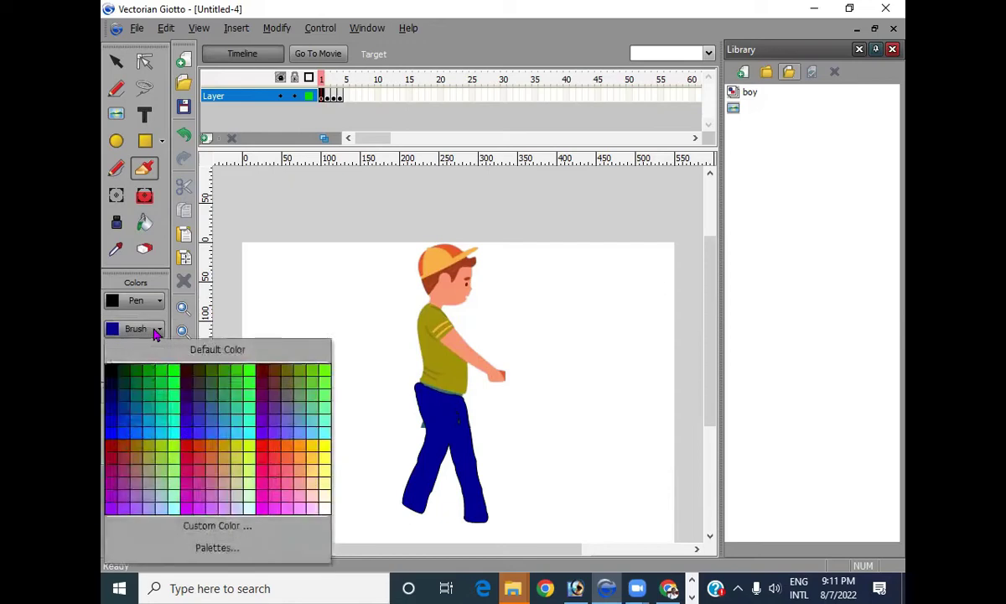
click(110, 371)
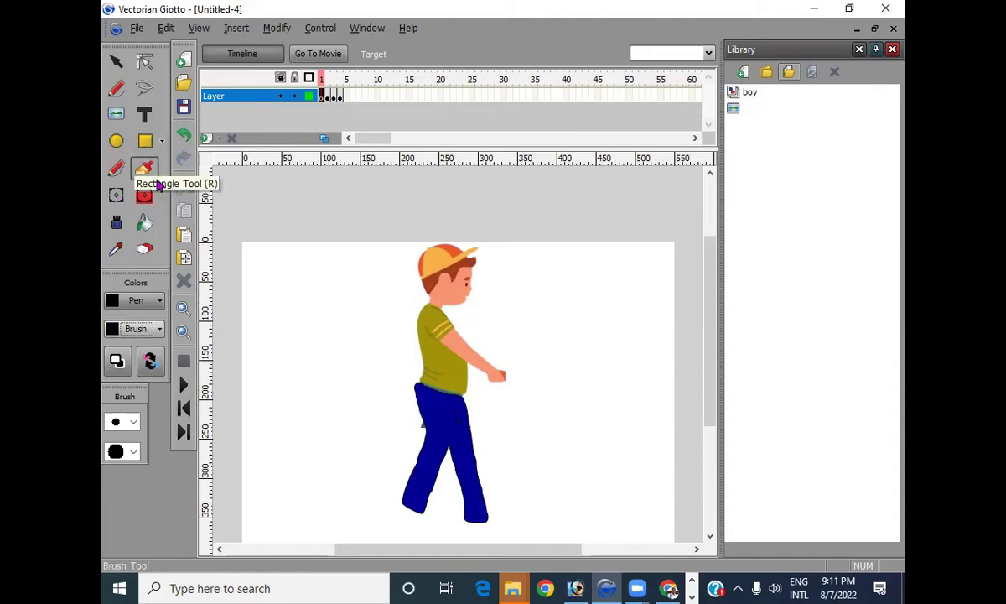
drag(407, 511, 425, 517)
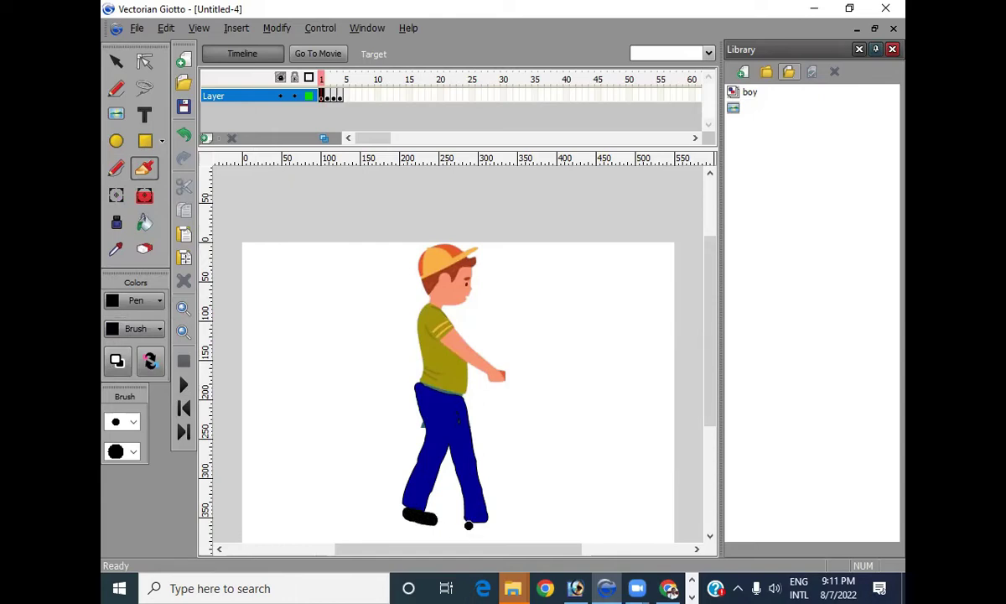
mouse_move(480, 528)
mouse_down()
mouse_move(500, 526)
mouse_move(471, 526)
mouse_up()
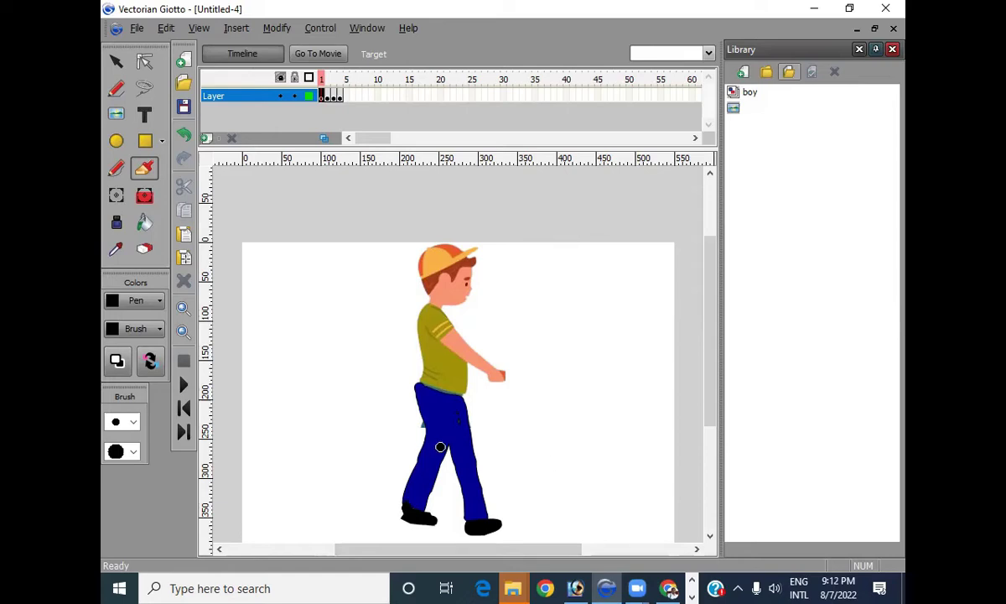
On frame 2, turn on onion skinning and paint dark blue trousers with the legs closer together than in frame 1, undoing the last stroke
click(329, 97)
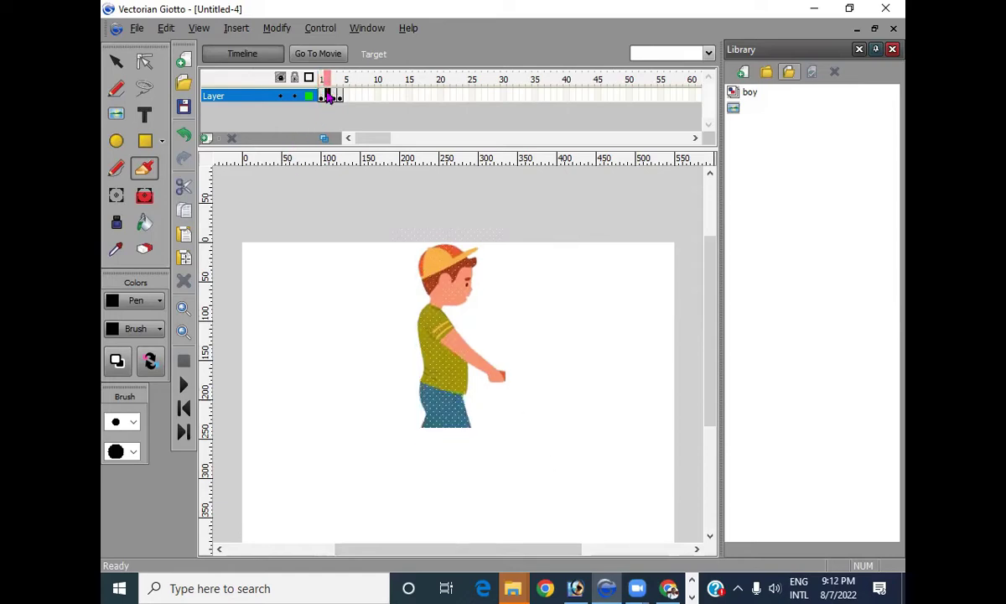
click(325, 140)
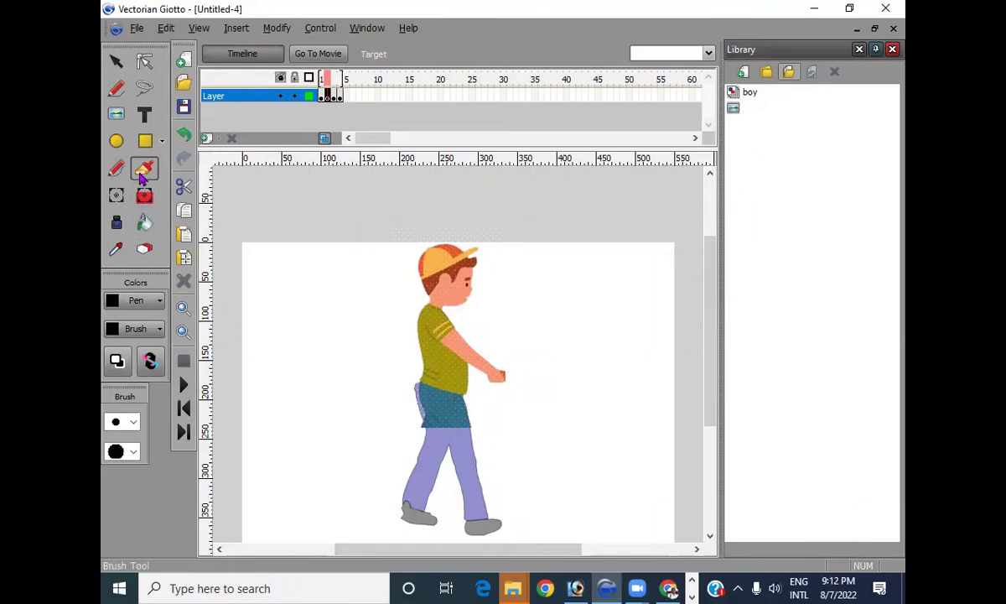
click(132, 329)
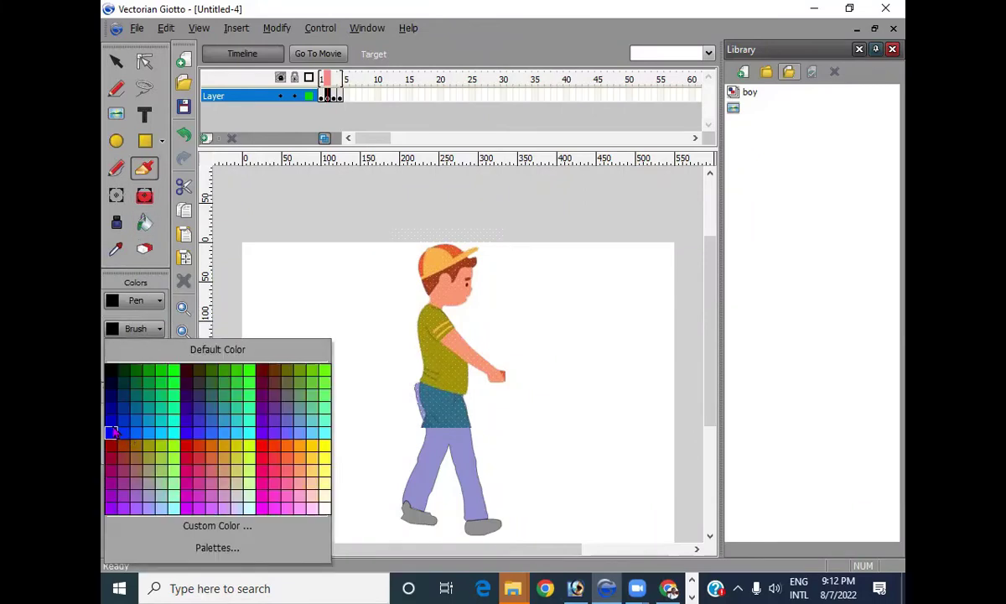
click(110, 406)
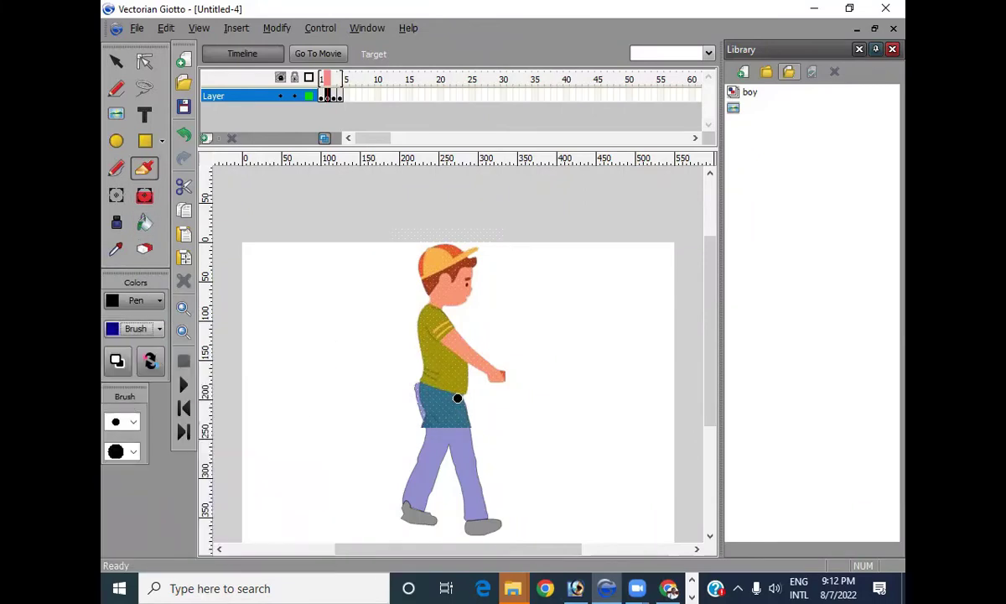
click(426, 393)
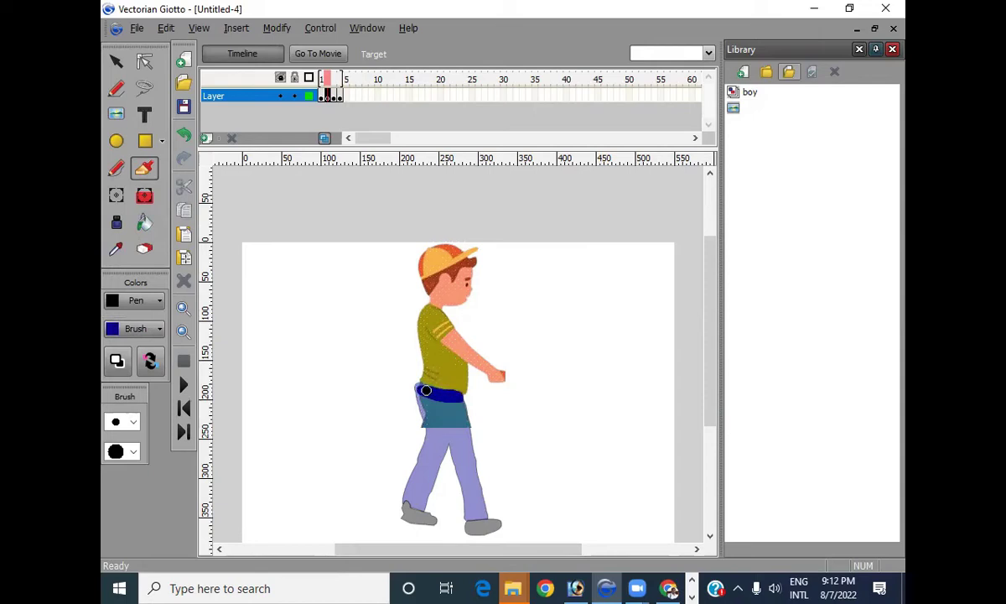
mouse_move(422, 388)
mouse_down()
mouse_move(462, 417)
mouse_move(476, 460)
mouse_move(466, 516)
mouse_move(448, 507)
mouse_move(463, 458)
mouse_move(457, 508)
mouse_move(466, 465)
mouse_move(457, 506)
mouse_move(467, 461)
mouse_move(450, 418)
mouse_move(461, 464)
mouse_move(441, 430)
mouse_move(457, 429)
mouse_move(445, 406)
mouse_move(454, 404)
mouse_move(455, 415)
mouse_move(420, 391)
mouse_move(431, 454)
mouse_move(403, 491)
mouse_move(422, 502)
mouse_move(423, 480)
mouse_move(445, 450)
mouse_move(424, 493)
mouse_move(408, 452)
mouse_move(409, 392)
mouse_move(433, 425)
mouse_move(409, 412)
mouse_move(396, 379)
mouse_move(422, 390)
mouse_move(424, 371)
mouse_move(398, 366)
mouse_move(446, 418)
mouse_up()
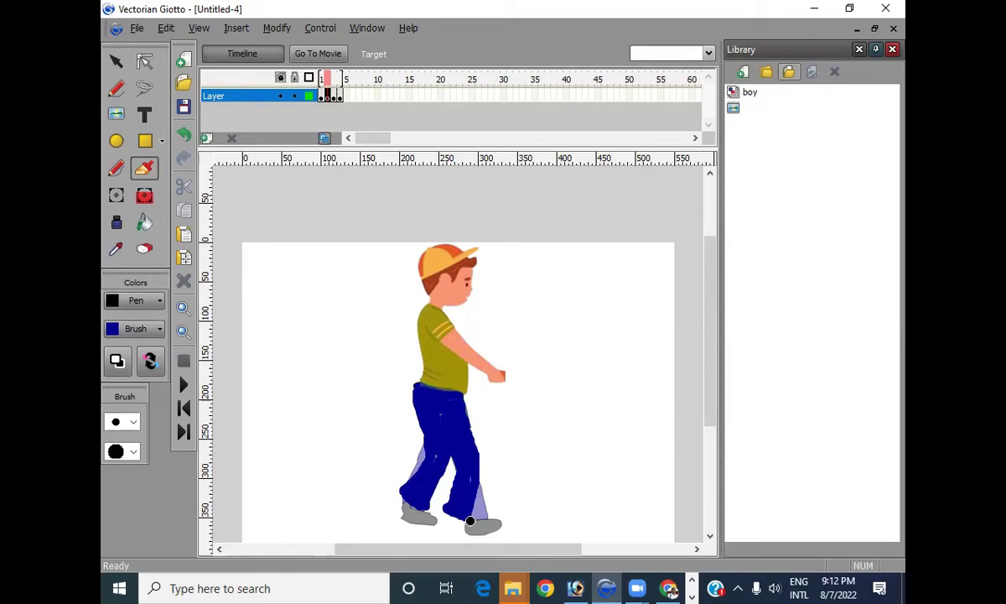
key(ctrl+z)
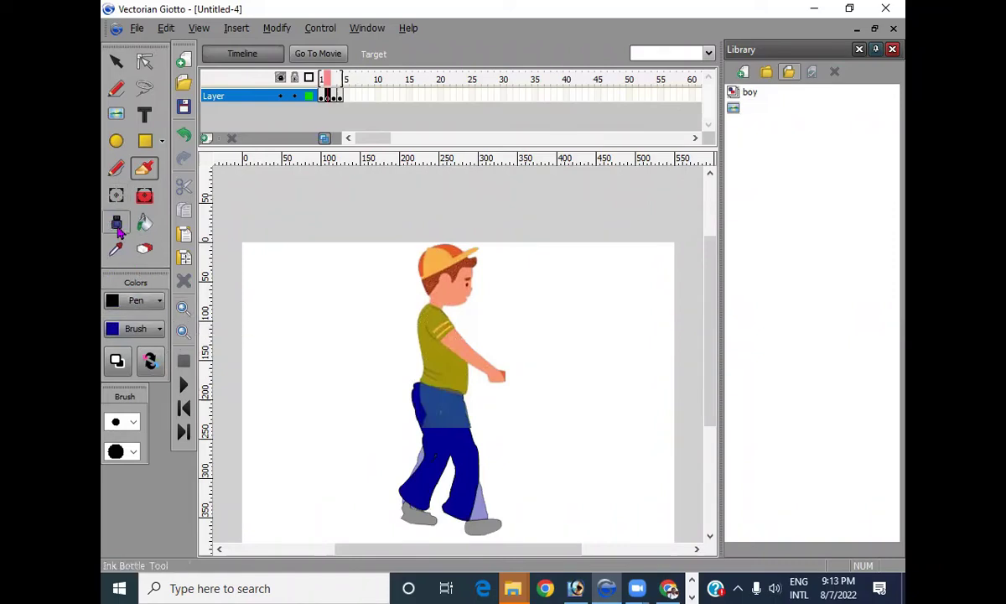
Set the brush colour to black and paint a shoe at the end of each trouser leg on frame 2
click(150, 332)
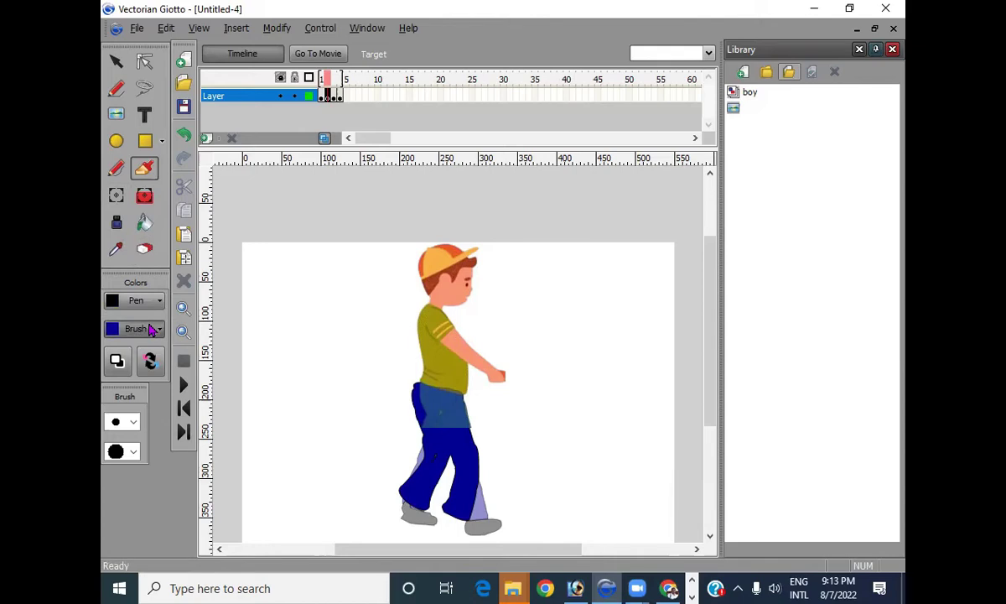
click(112, 372)
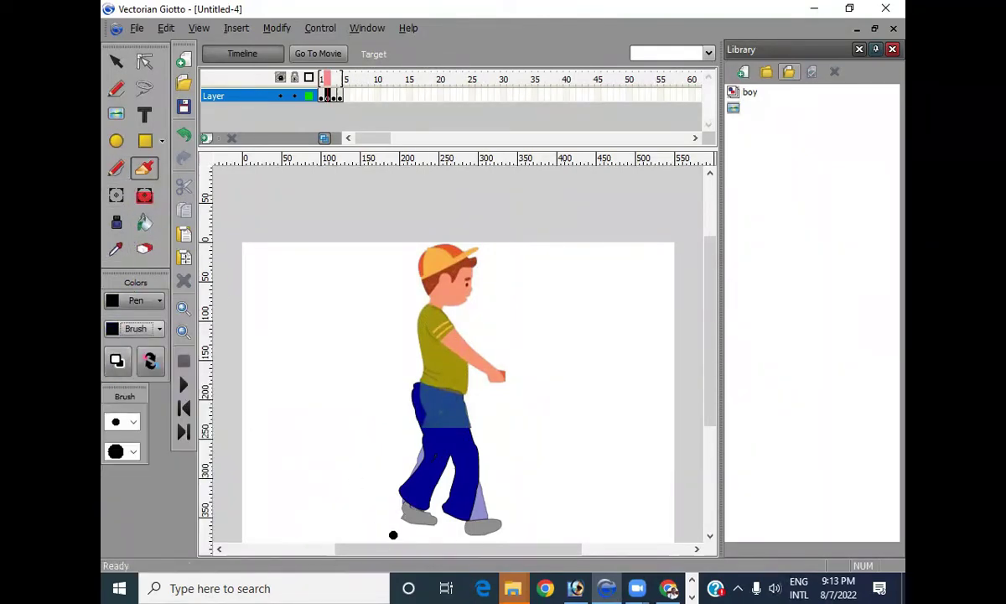
mouse_move(402, 501)
mouse_down()
mouse_move(390, 486)
mouse_move(405, 505)
mouse_move(463, 528)
mouse_move(453, 518)
mouse_up()
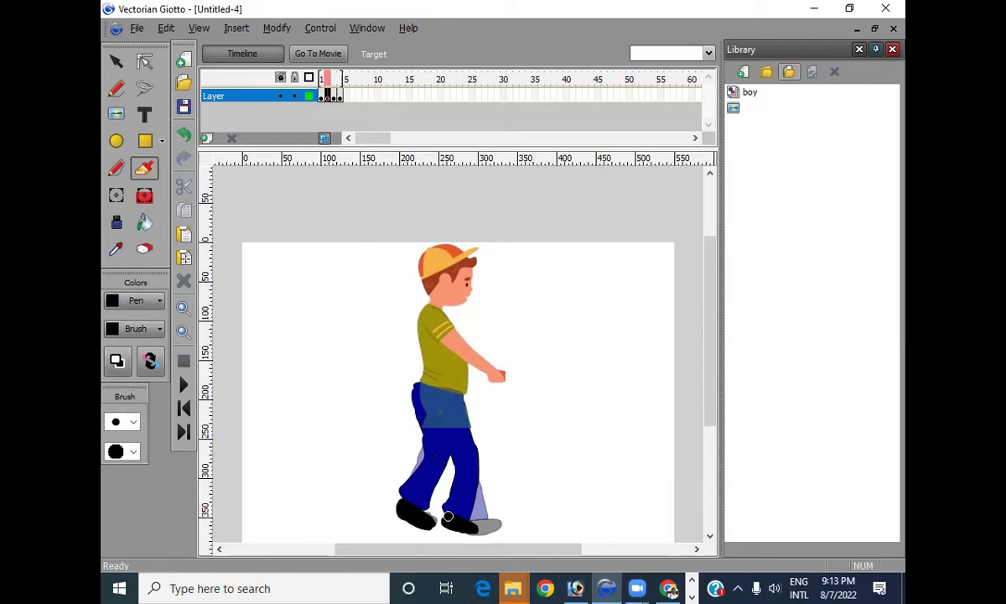
mouse_move(512, 588)
On frame 3, paint dark blue trousers over the boy's lower body, with the rear leg further forward than in frame 2
click(334, 93)
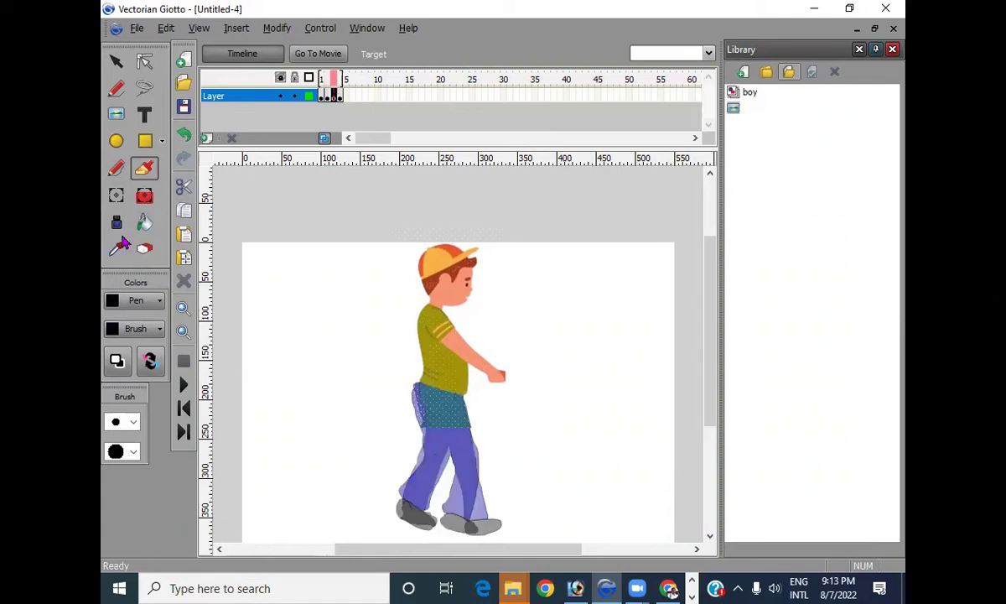
click(145, 330)
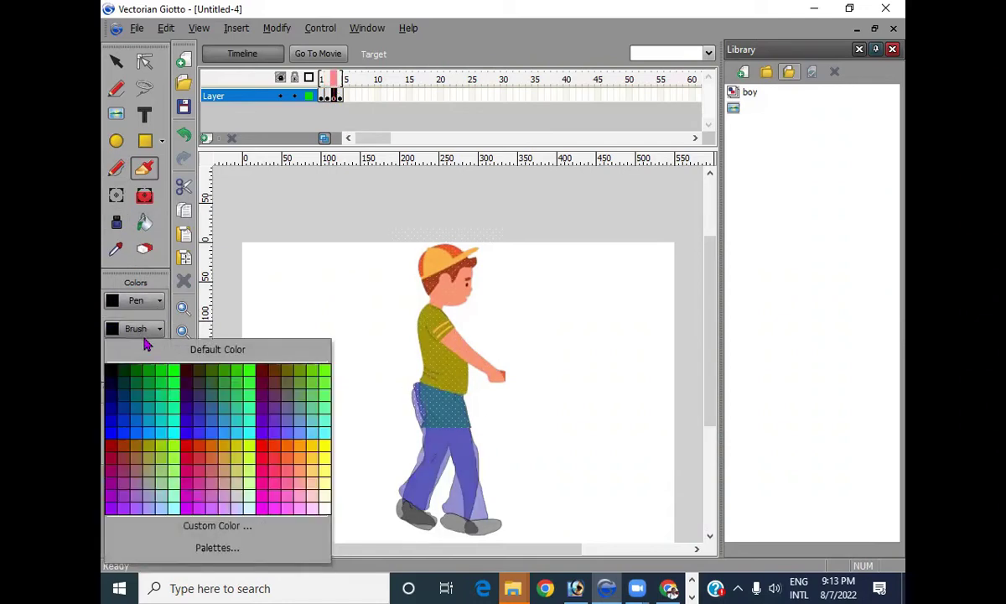
click(112, 405)
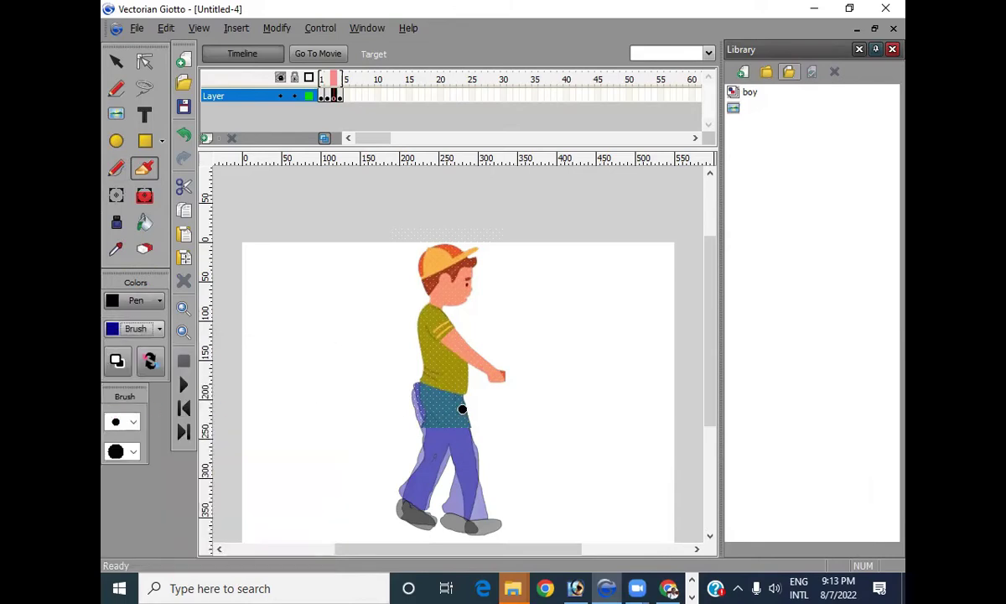
mouse_move(460, 400)
mouse_down()
mouse_move(425, 388)
mouse_move(425, 430)
mouse_move(467, 425)
mouse_move(466, 448)
mouse_move(438, 503)
mouse_move(419, 506)
mouse_move(465, 436)
mouse_move(429, 501)
mouse_move(451, 431)
mouse_move(464, 437)
mouse_move(420, 499)
mouse_move(452, 438)
mouse_move(425, 400)
mouse_move(446, 423)
mouse_move(442, 401)
mouse_move(457, 425)
mouse_move(423, 381)
mouse_move(443, 404)
mouse_move(418, 391)
mouse_move(435, 429)
mouse_move(417, 402)
mouse_move(436, 420)
mouse_move(427, 400)
mouse_move(448, 442)
mouse_move(411, 407)
mouse_move(447, 449)
mouse_move(410, 407)
mouse_move(415, 394)
mouse_move(453, 479)
mouse_move(440, 444)
mouse_up()
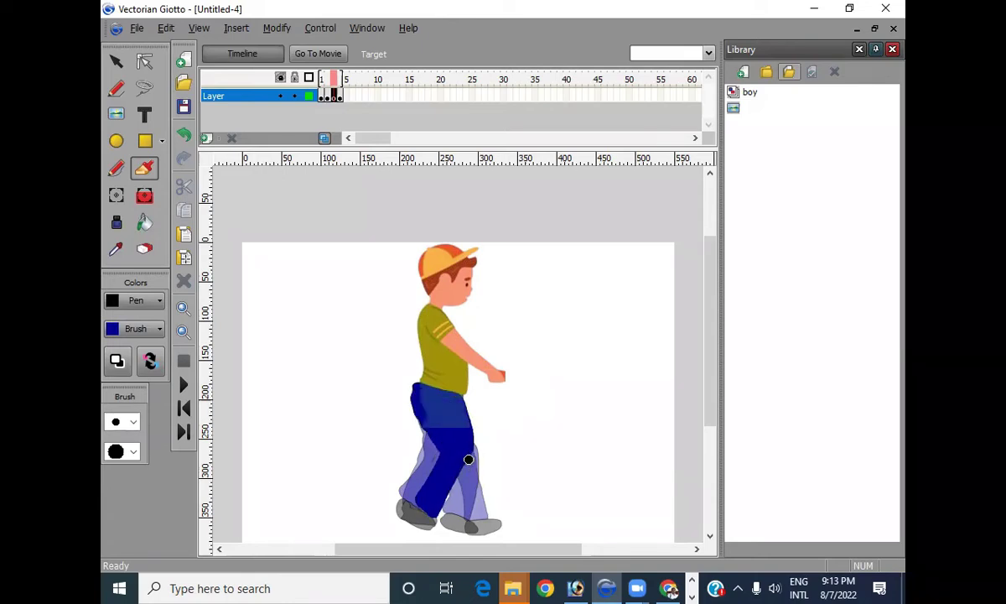
mouse_move(483, 506)
mouse_down()
mouse_move(442, 477)
mouse_move(463, 467)
mouse_move(442, 466)
mouse_move(466, 460)
mouse_move(476, 492)
mouse_move(474, 449)
mouse_move(481, 508)
mouse_move(440, 479)
mouse_move(453, 470)
mouse_up()
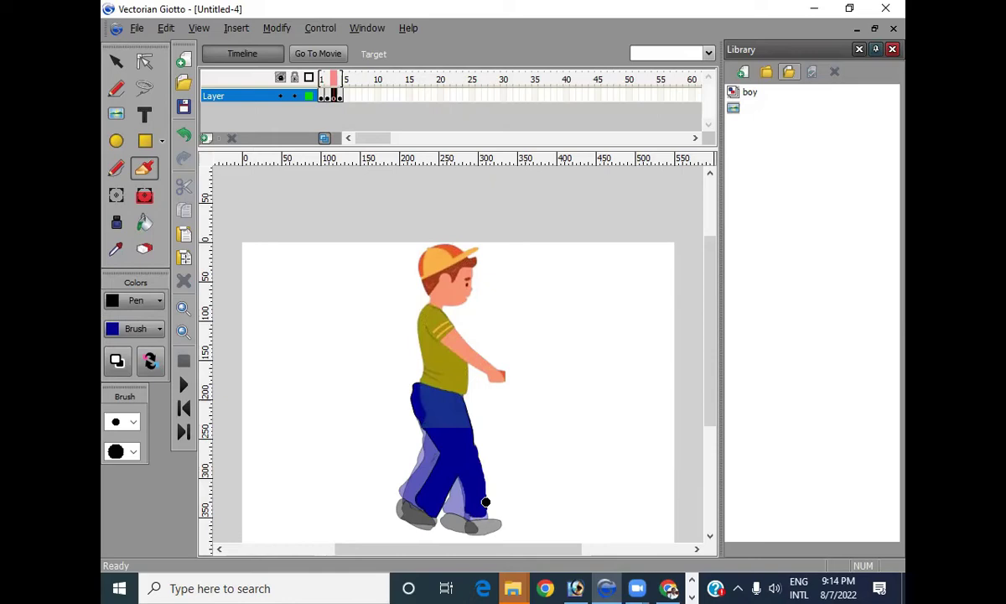
Set the brush colour to black and paint a shoe on each foot of frame 3
click(136, 328)
click(111, 372)
mouse_move(473, 519)
mouse_down()
mouse_move(499, 525)
mouse_move(416, 513)
mouse_move(426, 517)
mouse_up()
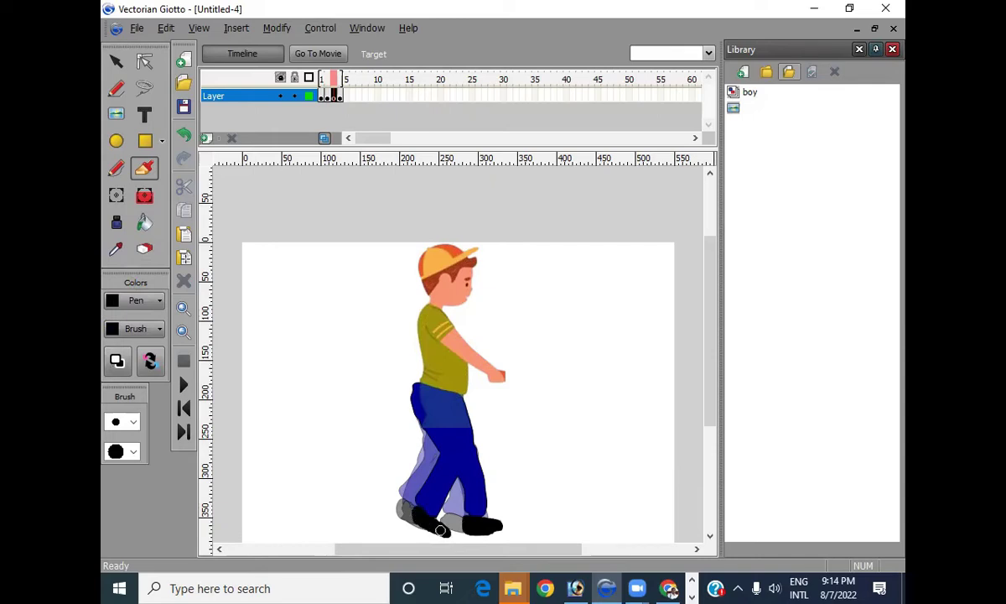
On frame 4, paint navy trousers with one leg planted and the rear leg bent backwards at the knee
click(340, 97)
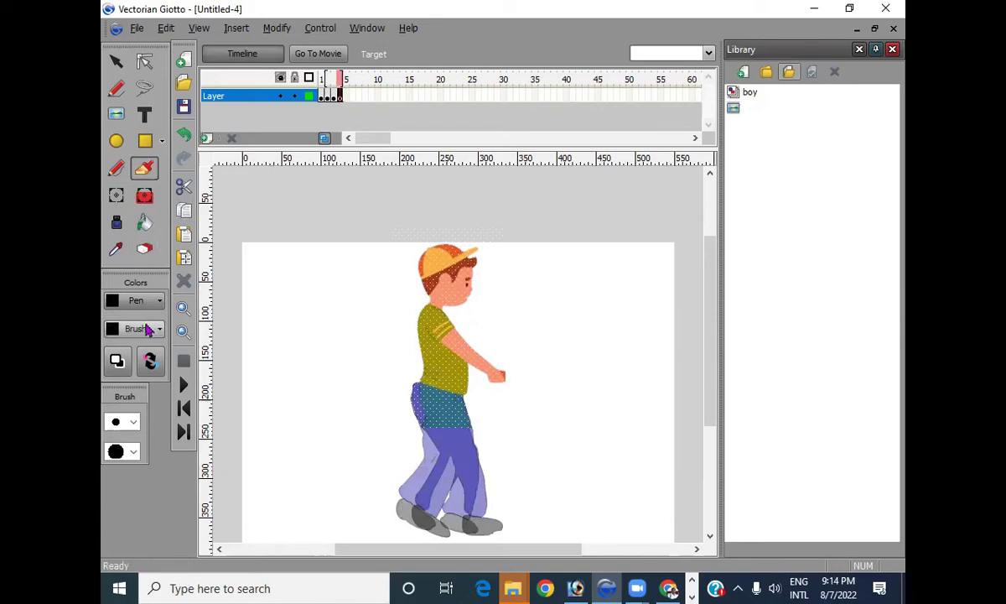
click(143, 328)
click(110, 407)
mouse_move(457, 396)
mouse_down()
mouse_move(418, 387)
mouse_move(433, 432)
mouse_move(459, 422)
mouse_move(457, 399)
mouse_move(470, 425)
mouse_move(452, 516)
mouse_move(434, 510)
mouse_move(464, 454)
mouse_move(466, 439)
mouse_move(447, 510)
mouse_move(459, 407)
mouse_move(455, 414)
mouse_move(440, 400)
mouse_move(453, 431)
mouse_move(427, 402)
mouse_move(454, 441)
mouse_move(426, 395)
mouse_move(450, 438)
mouse_move(438, 426)
mouse_move(434, 445)
mouse_move(400, 462)
mouse_move(405, 482)
mouse_move(447, 452)
mouse_move(445, 435)
mouse_move(404, 460)
mouse_move(407, 475)
mouse_move(403, 443)
mouse_move(411, 469)
mouse_up()
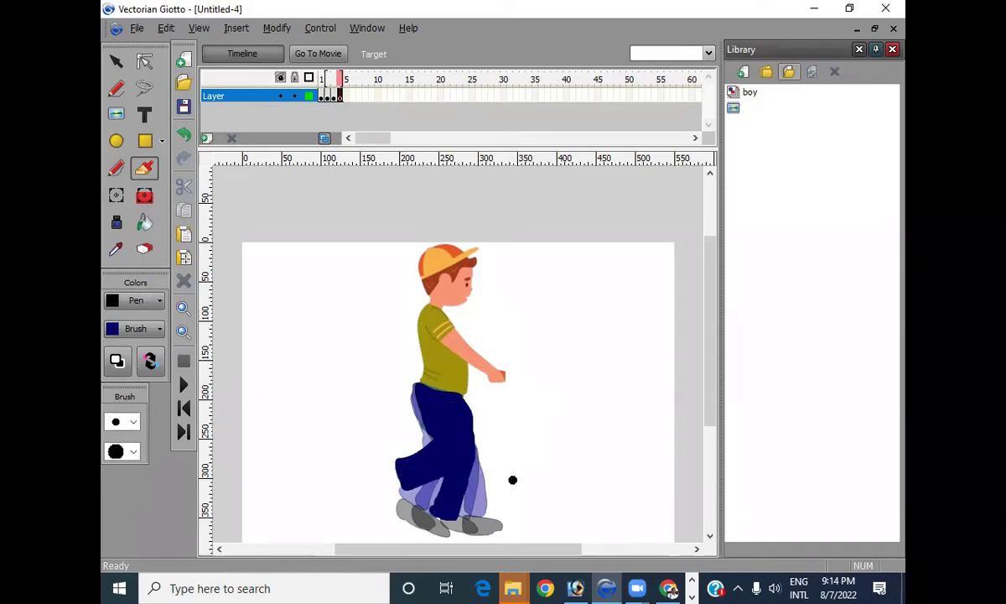
Choose the brighter dark blue brush colour and paint over the navy trousers on frame 4
click(118, 327)
click(111, 407)
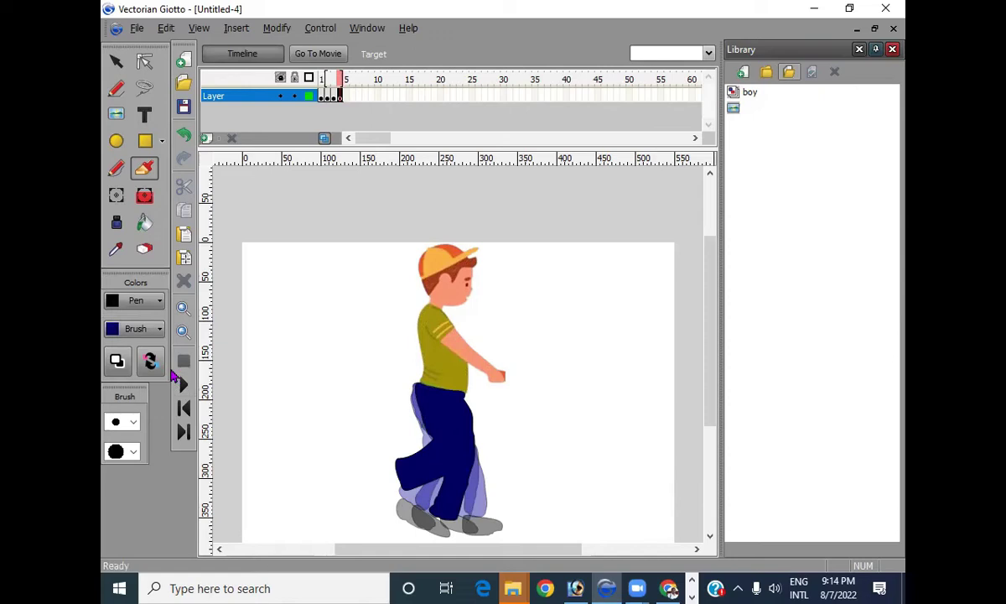
click(126, 328)
click(110, 408)
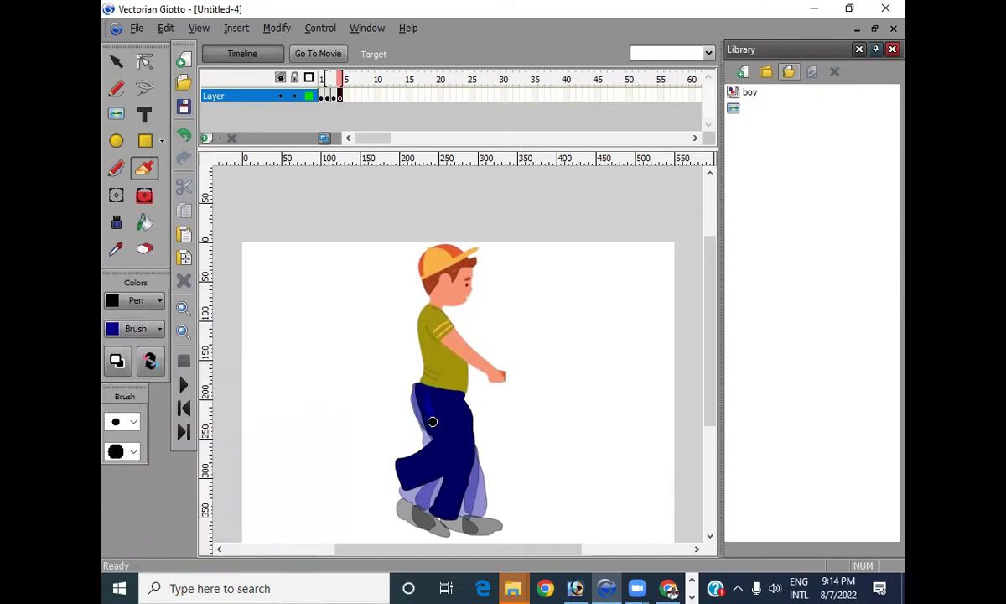
click(420, 390)
click(420, 393)
Set the brush colour to black and paint a shoe on the raised foot and the planted foot of frame 4
click(126, 331)
click(110, 371)
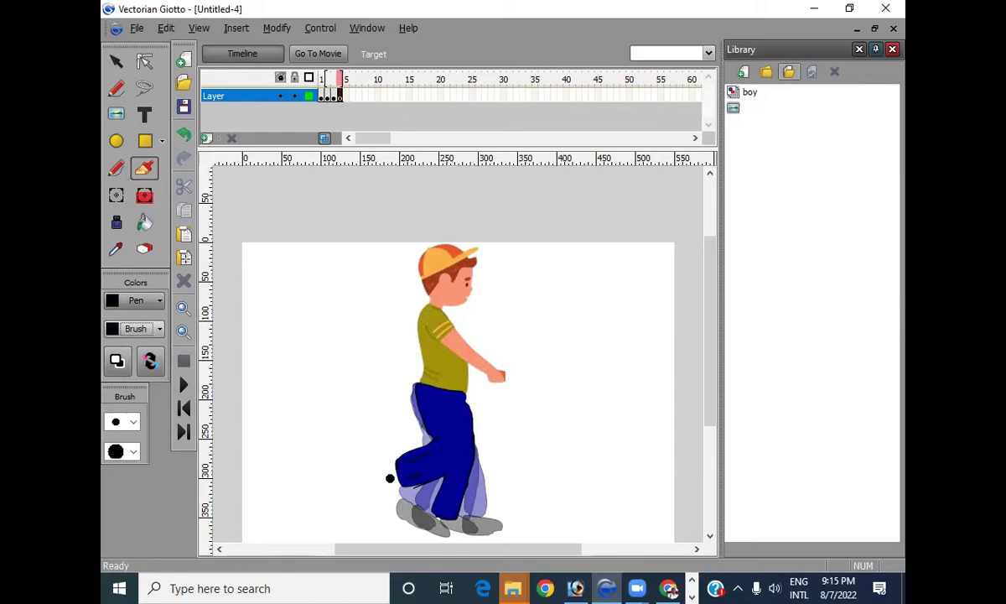
mouse_move(390, 469)
mouse_down()
mouse_move(401, 502)
mouse_move(390, 472)
mouse_up()
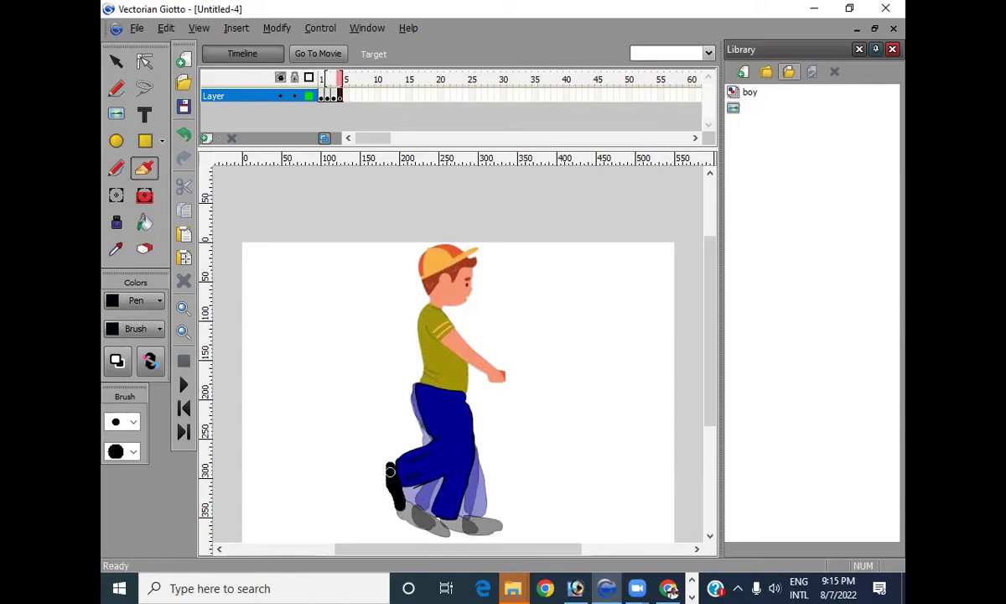
mouse_move(430, 515)
mouse_down()
mouse_move(468, 529)
mouse_move(434, 519)
mouse_up()
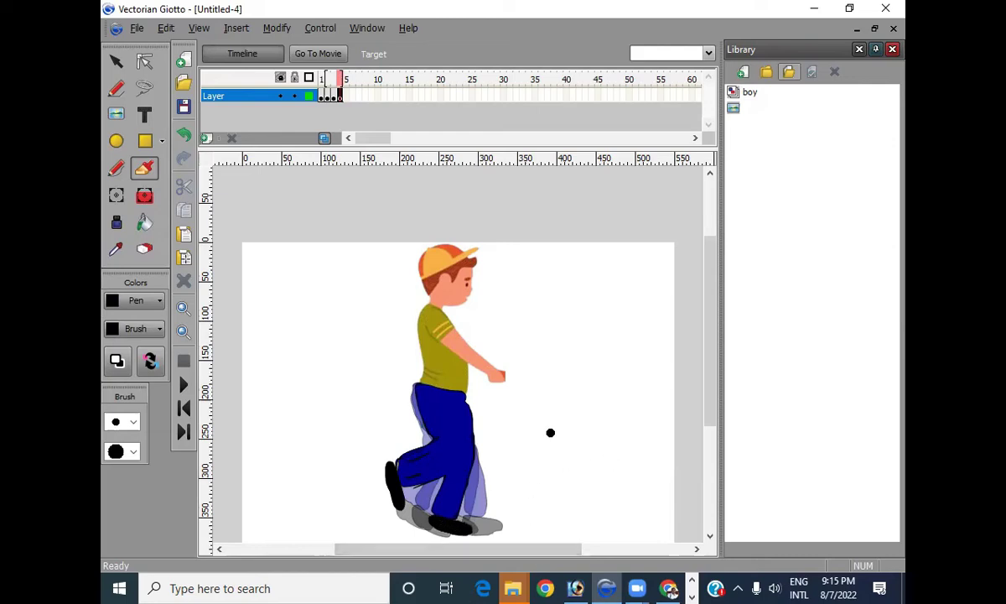
Review the boy's walking poses from frame 4 back to frame 1 and return to the main movie
click(339, 97)
click(335, 98)
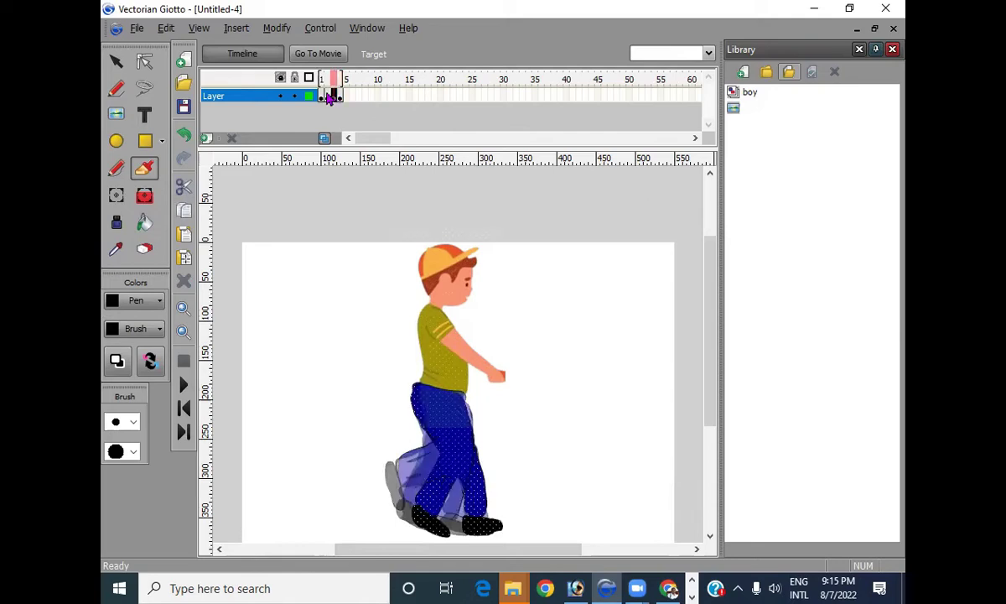
click(328, 97)
click(323, 97)
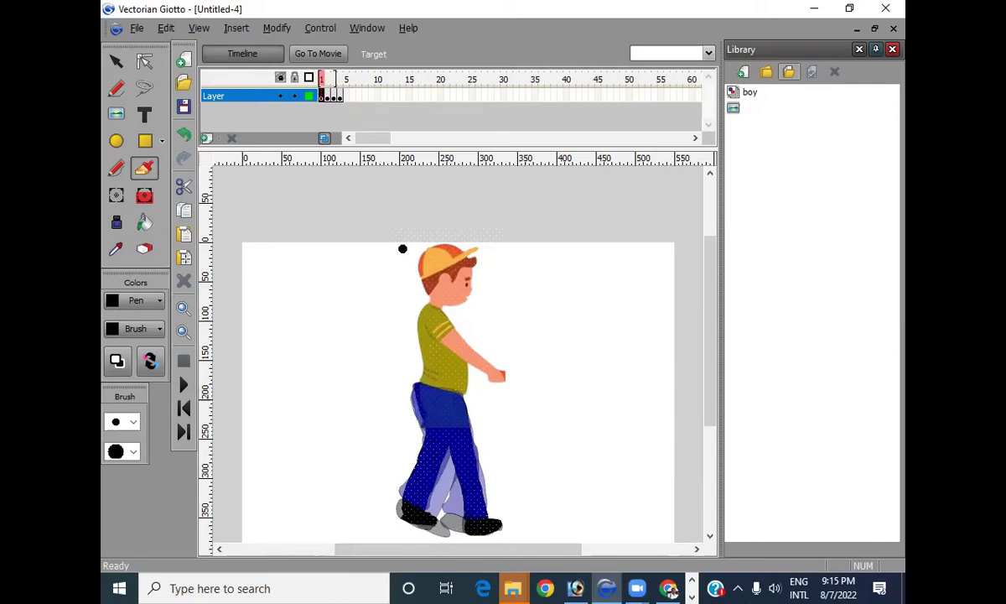
click(323, 138)
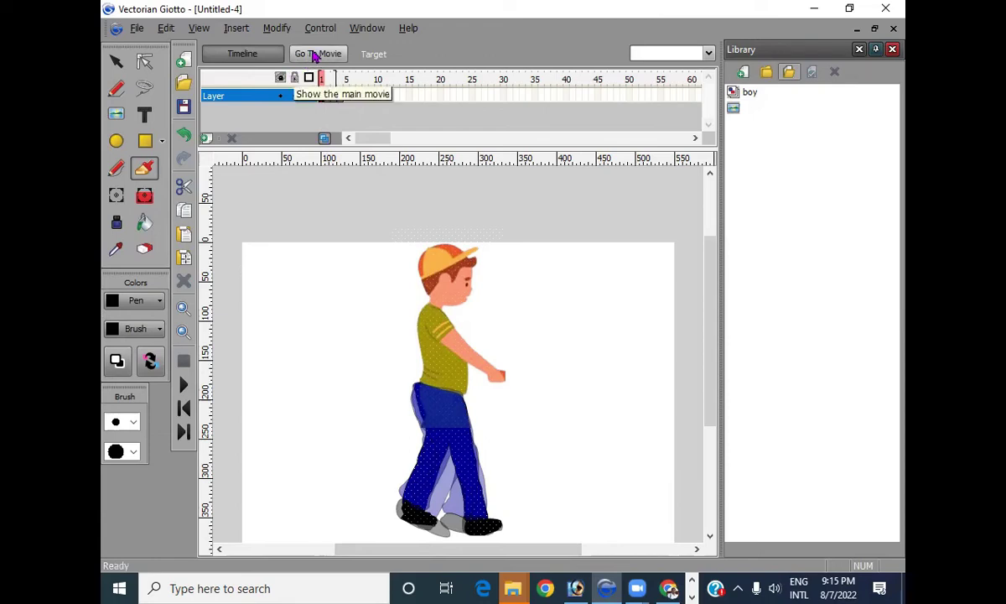
click(316, 55)
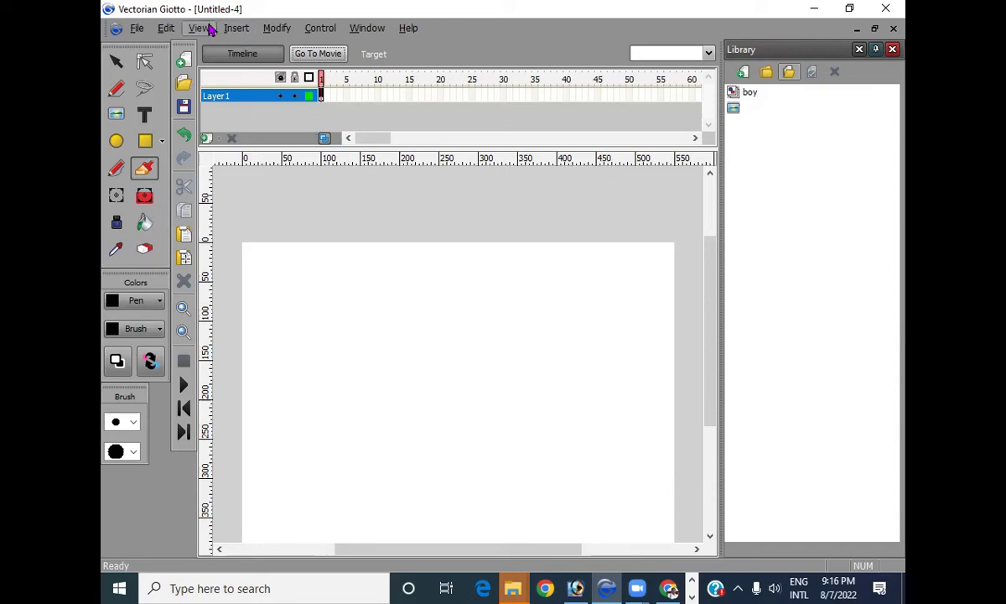
Insert a new movie clip symbol named wheelbarrow
click(234, 29)
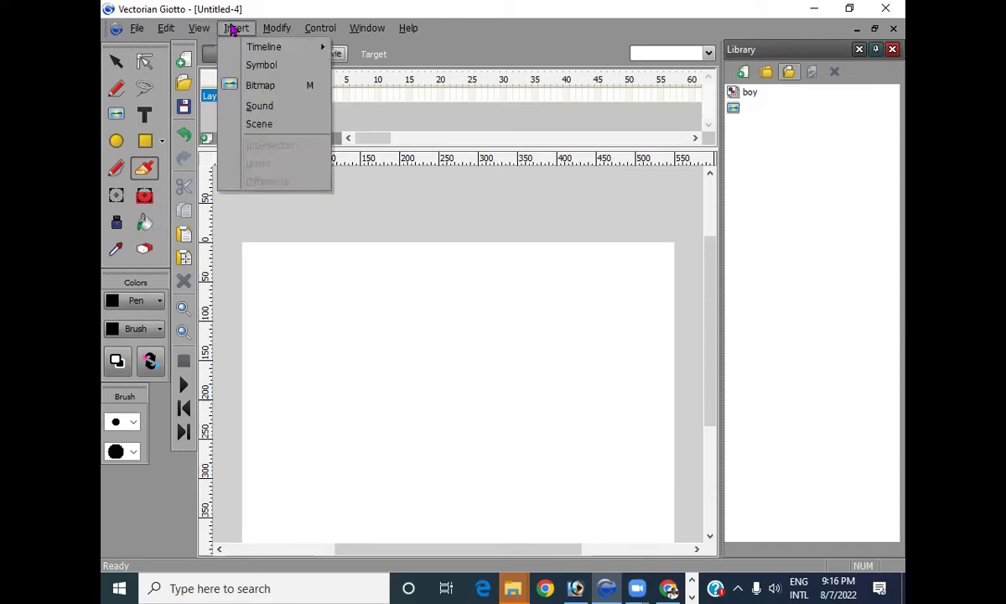
click(261, 66)
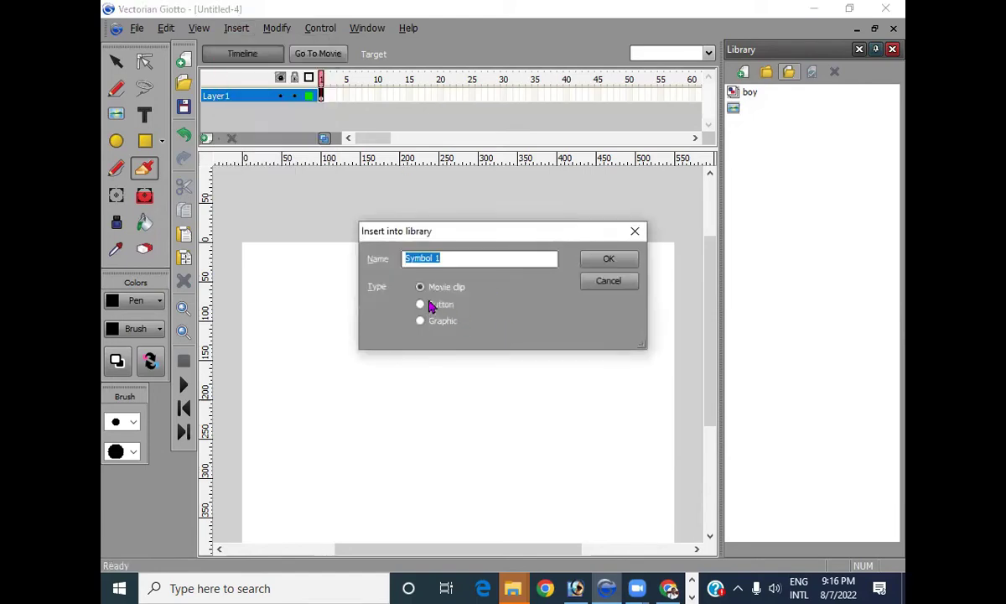
click(452, 258)
drag(463, 258, 375, 249)
text(wheelbarrow)
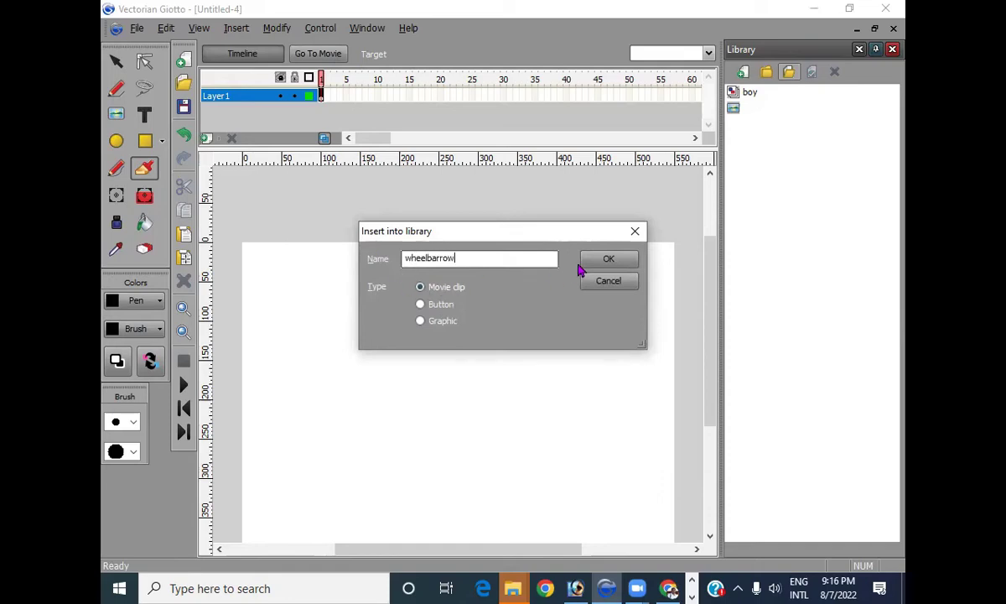
click(602, 260)
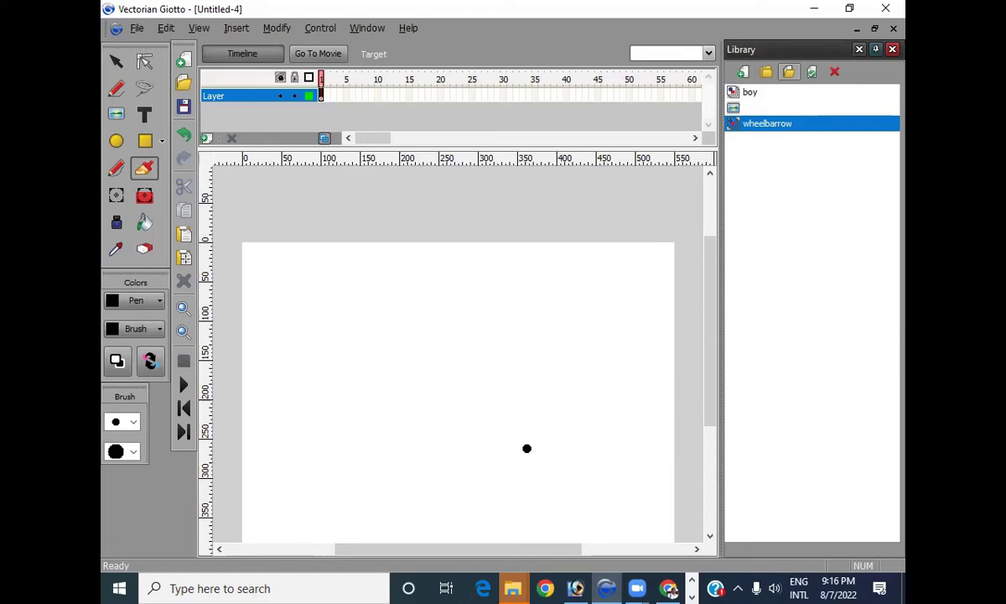
Import the bitmap wb-removebg-preview from Downloads into frame 1 of the wheelbarrow symbol
click(118, 120)
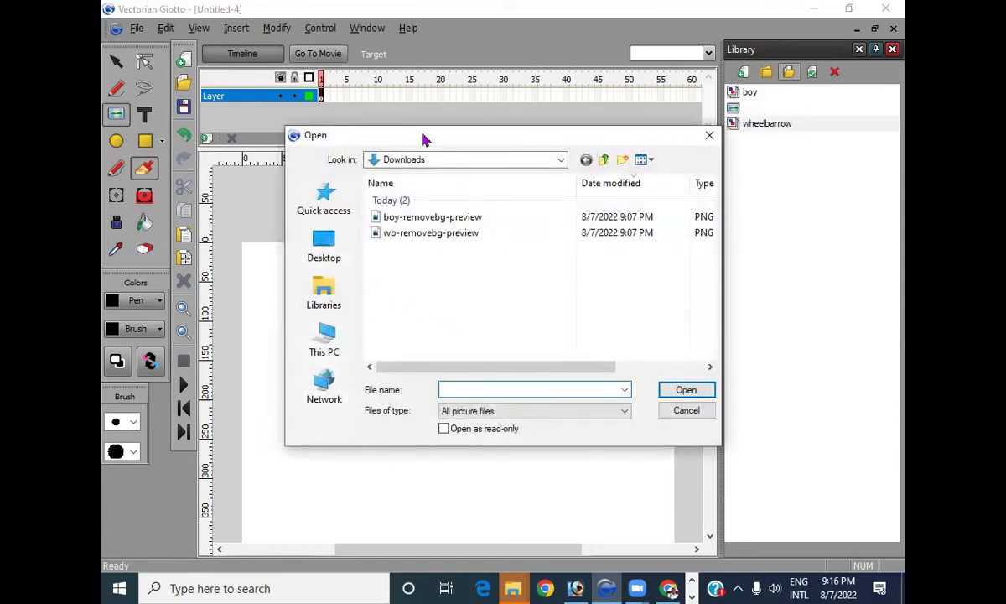
drag(397, 128, 398, 197)
click(402, 303)
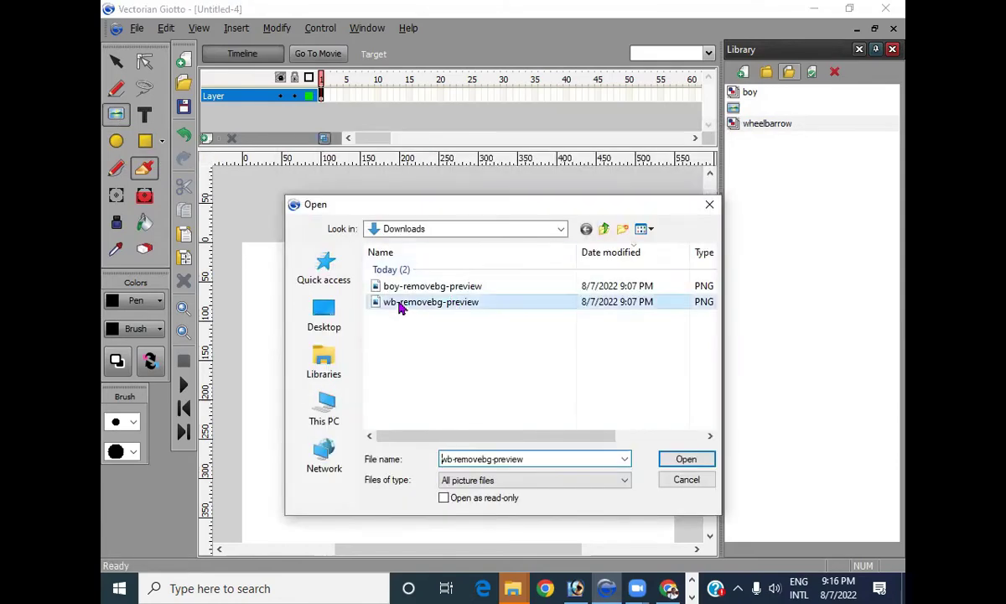
click(681, 464)
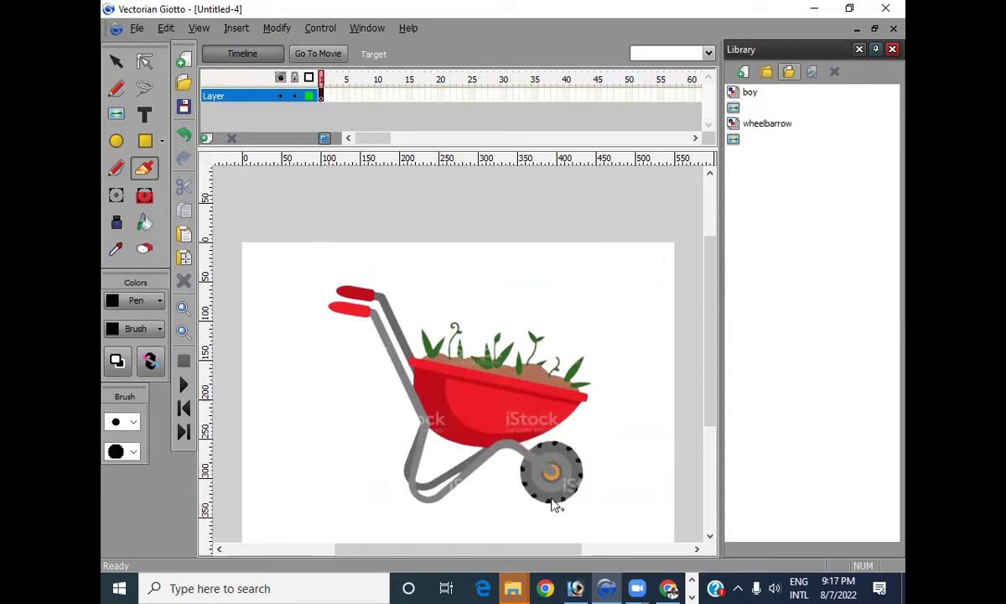
Insert blank keyframes at frames 2 and 3 of the wheelbarrow symbol's layer
click(327, 97)
right_click(327, 97)
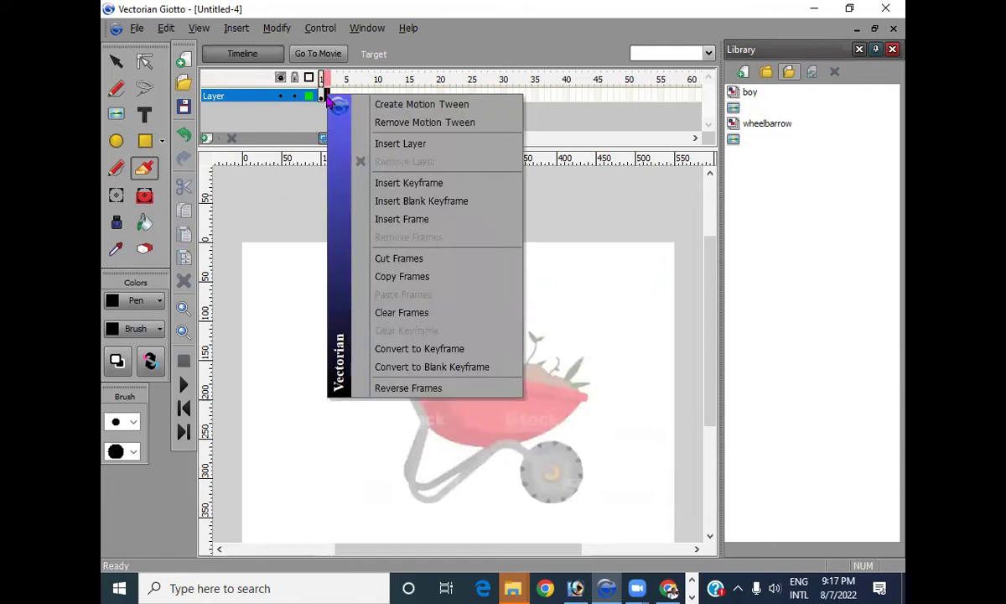
click(388, 201)
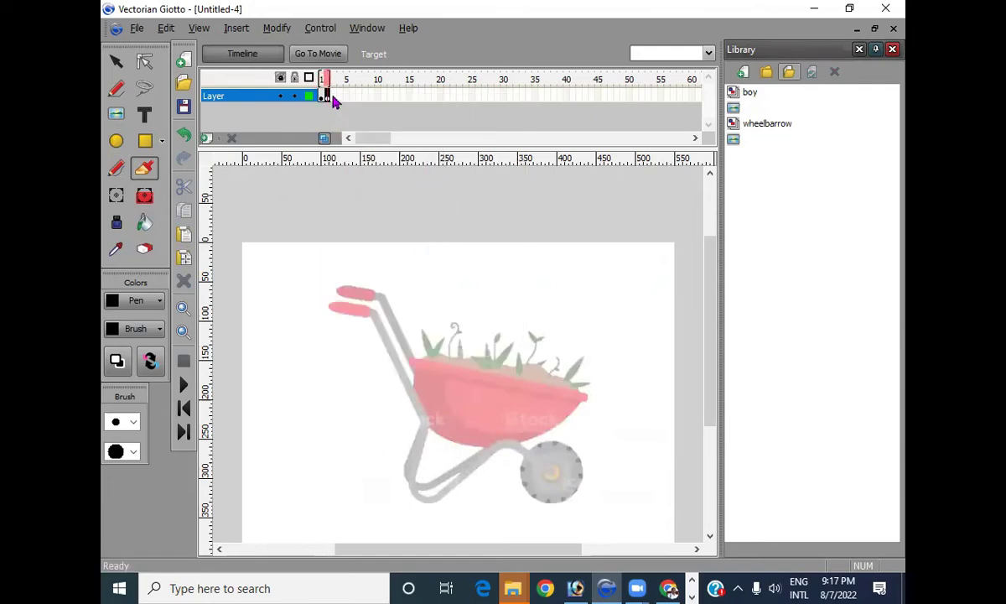
right_click(332, 97)
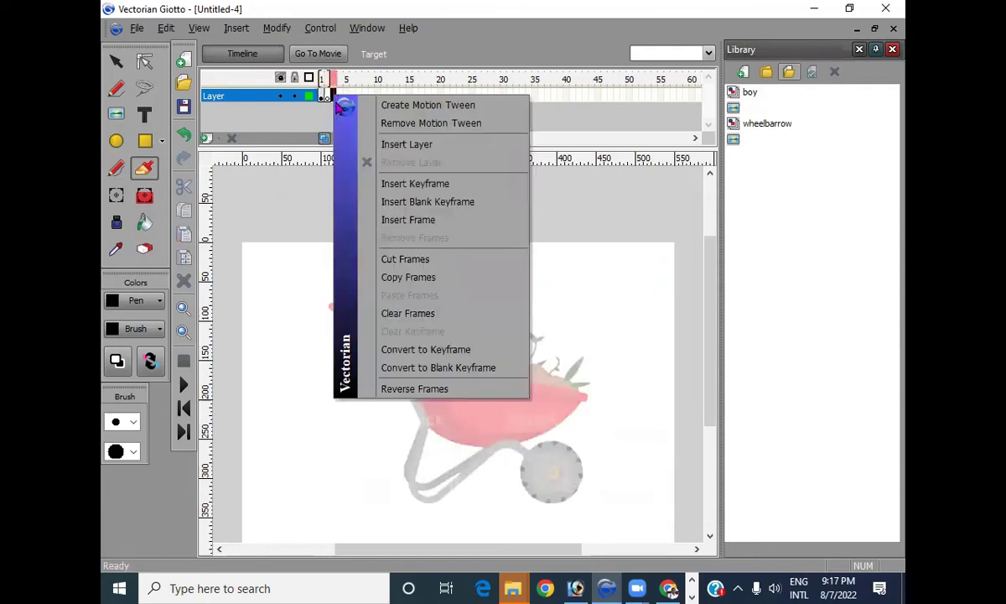
click(391, 202)
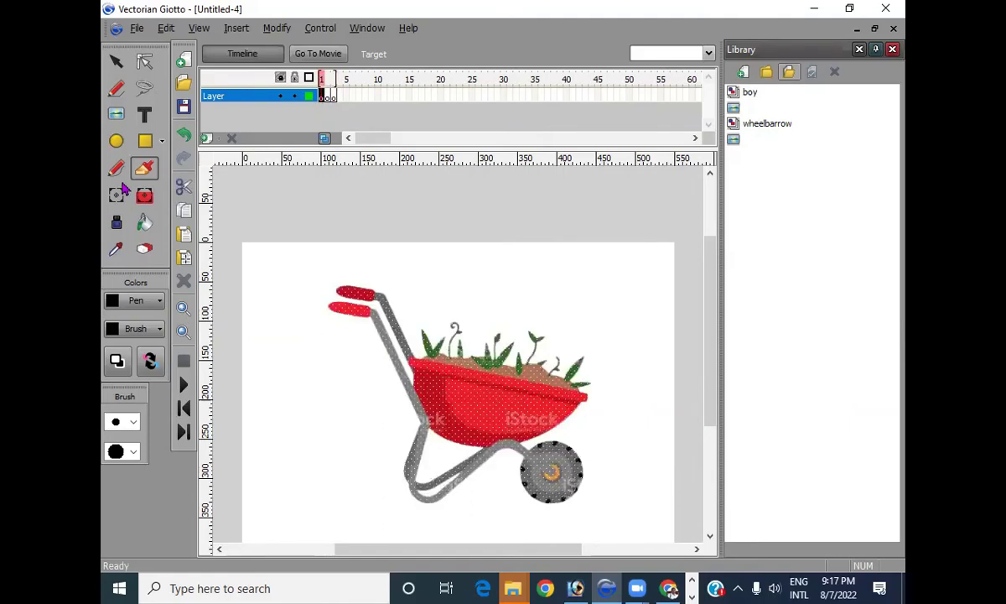
Copy the wheelbarrow picture from frame 1, paste it in place on frames 2 and 3, and return to frame 1
click(116, 61)
right_click(477, 384)
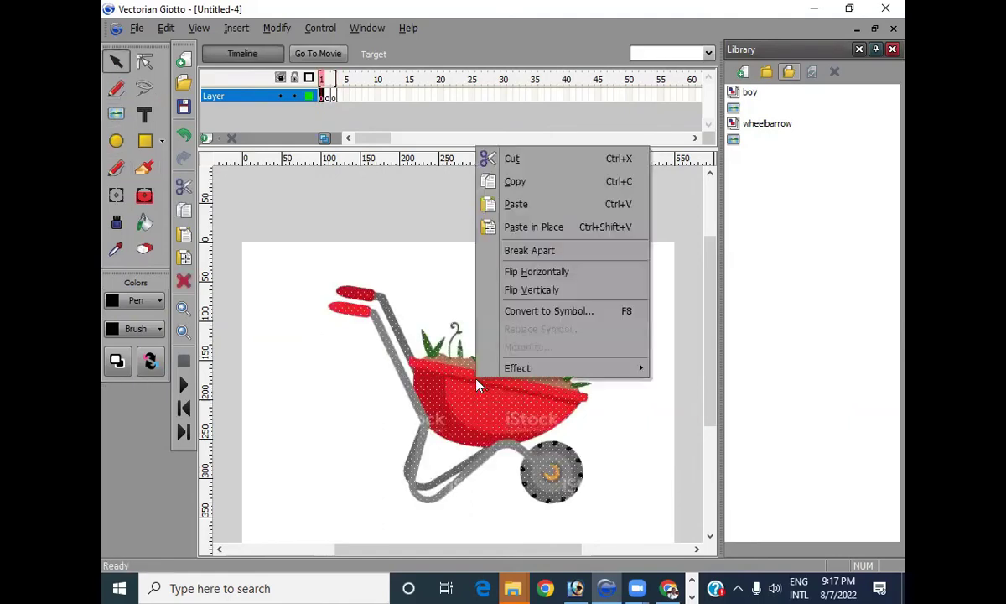
click(512, 182)
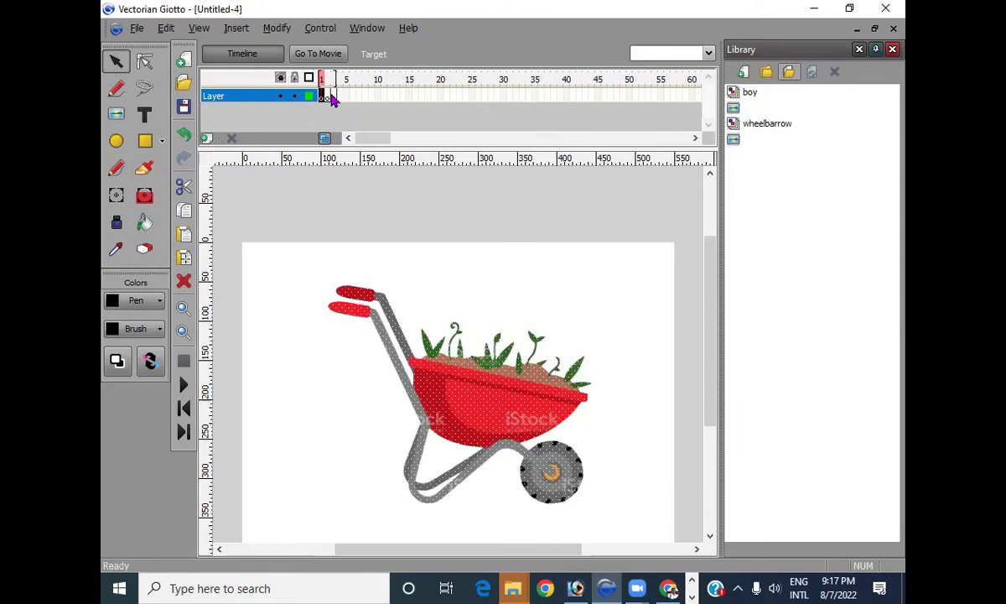
click(328, 97)
right_click(438, 294)
click(497, 375)
click(334, 97)
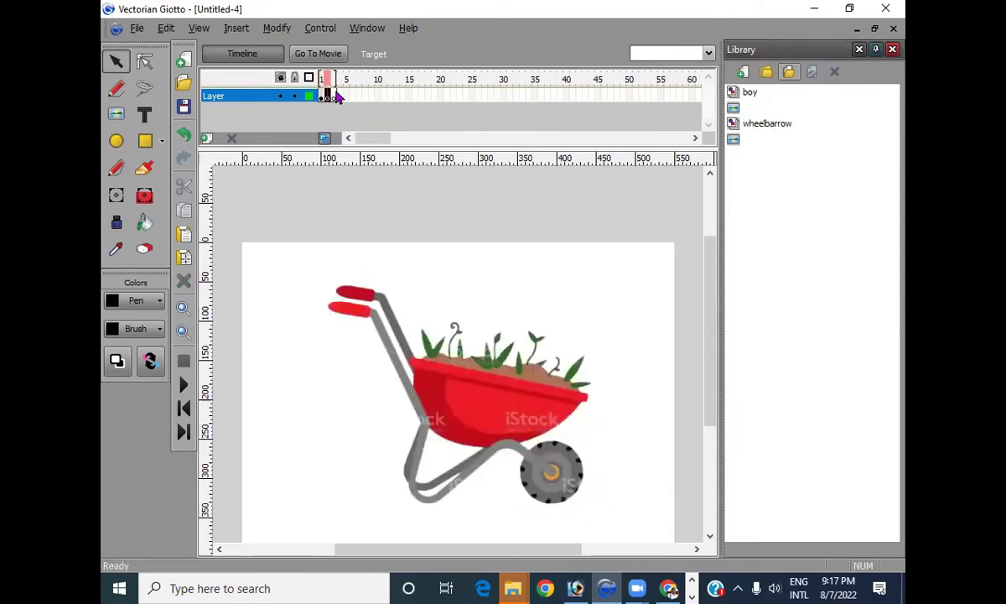
right_click(461, 306)
click(503, 387)
click(321, 98)
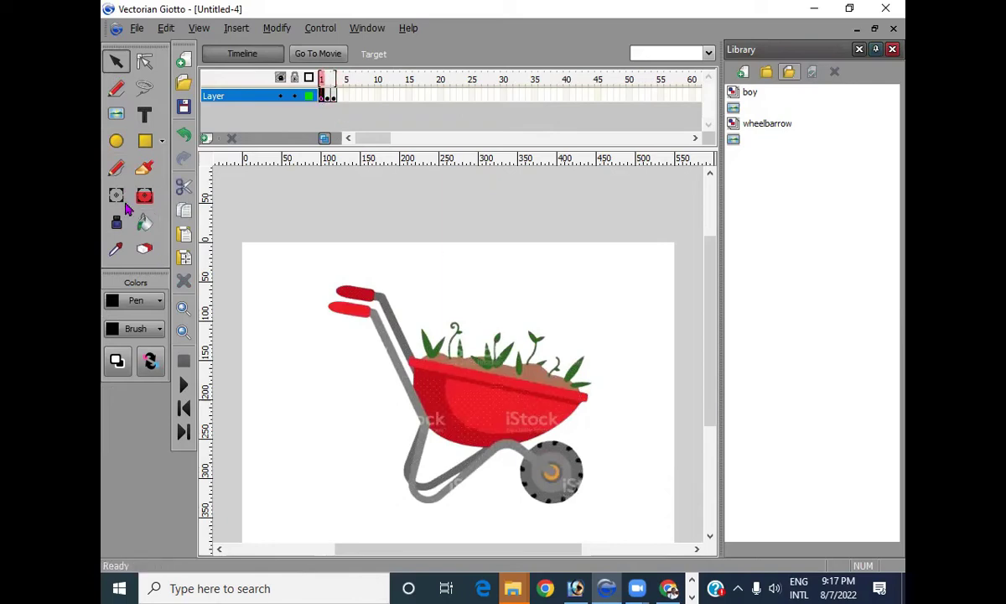
Paint three black spokes with the Brush on the wheelbarrow's wheel in frames 1, 2 and 3, at a different angle in each
click(145, 168)
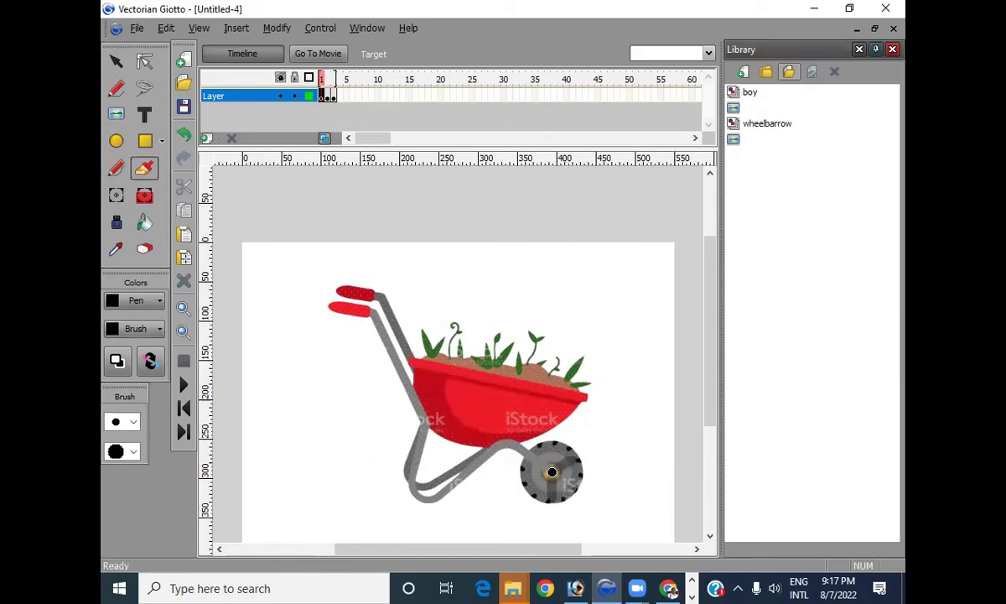
drag(549, 471, 537, 454)
key(ctrl+z)
click(327, 96)
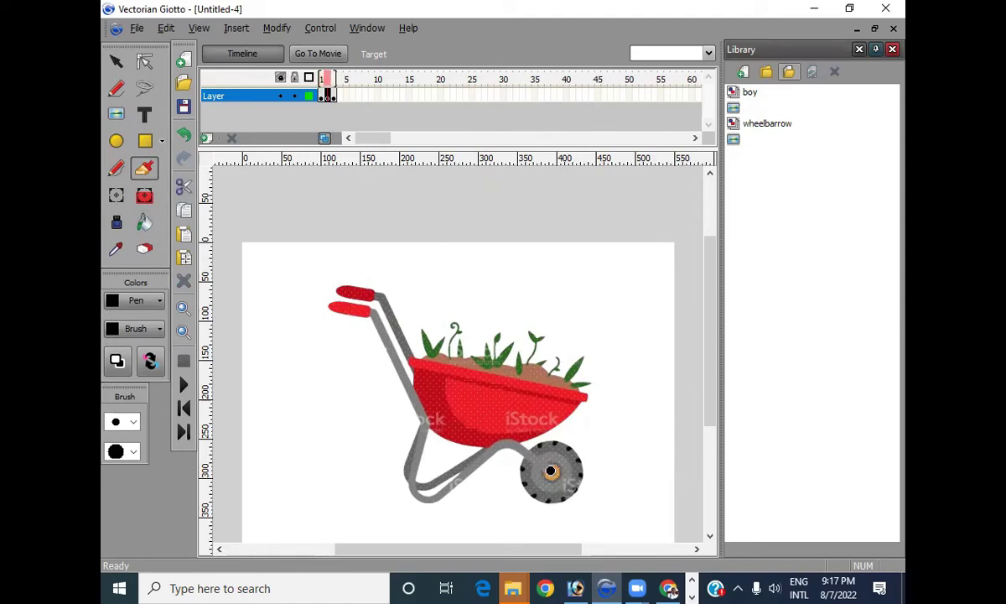
mouse_move(550, 467)
mouse_down()
mouse_move(548, 450)
mouse_move(565, 485)
mouse_move(539, 485)
mouse_up()
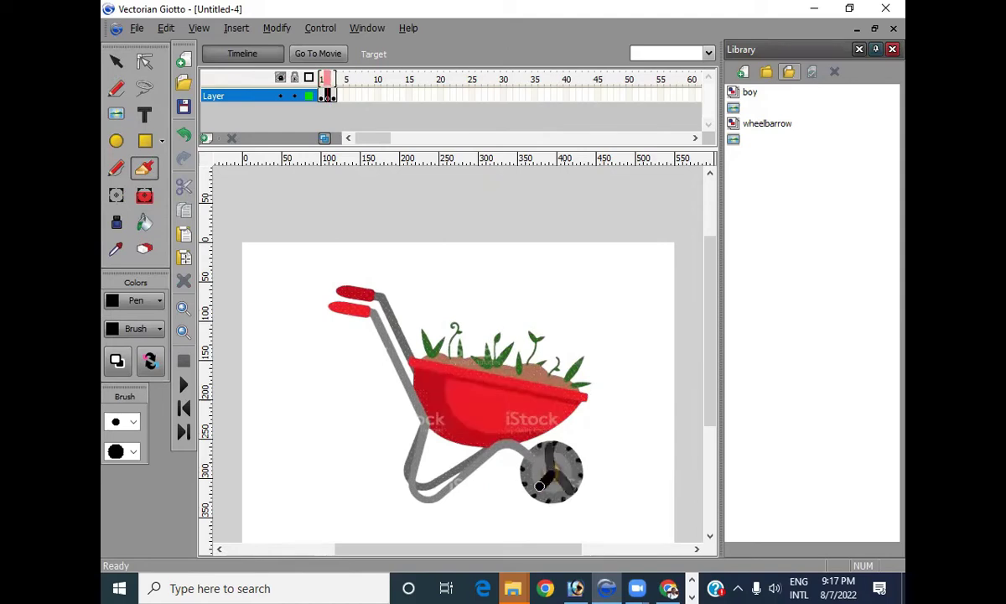
click(332, 98)
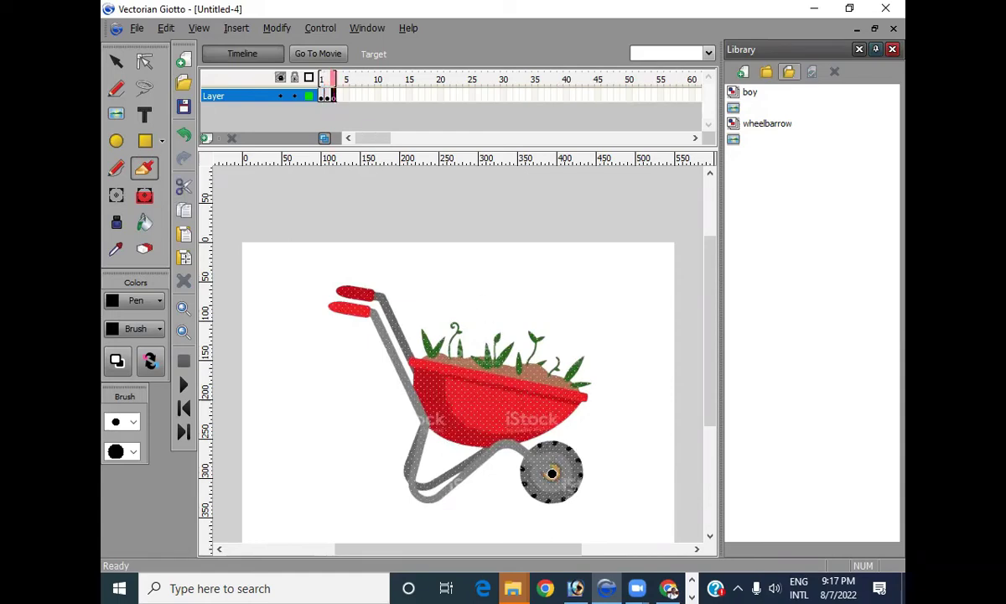
mouse_move(552, 474)
mouse_down()
mouse_move(575, 463)
mouse_move(551, 474)
mouse_move(534, 454)
mouse_move(549, 471)
mouse_move(540, 500)
mouse_up()
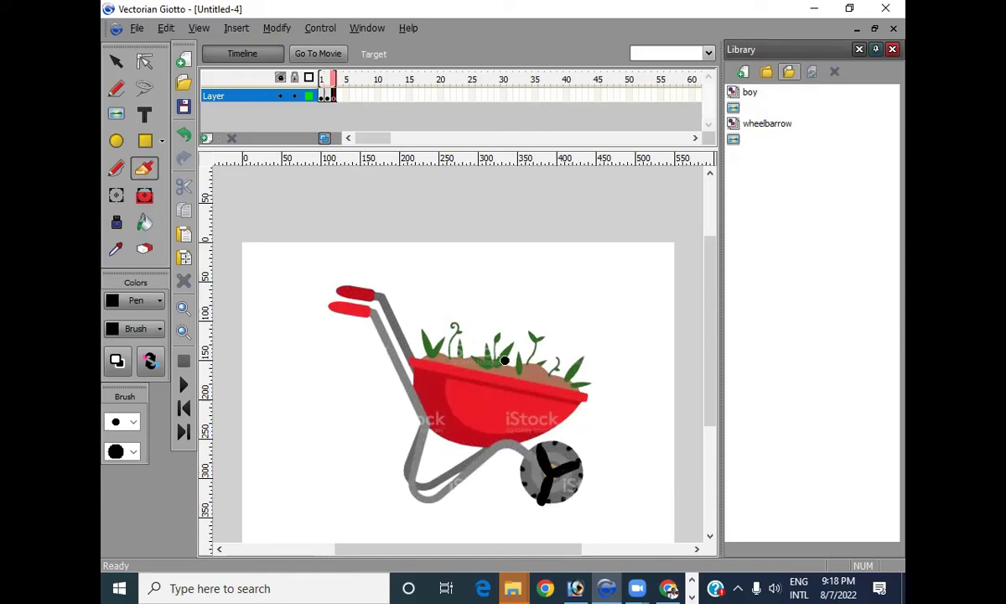
Return to the main movie and place the boy clip from the library on frame 1 at the stage's left edge
click(307, 57)
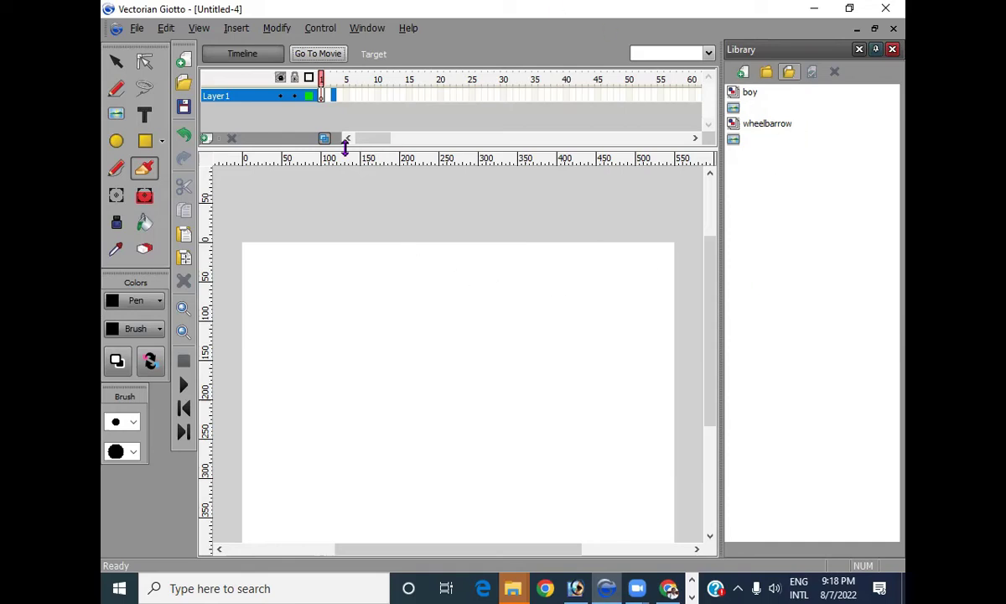
click(322, 97)
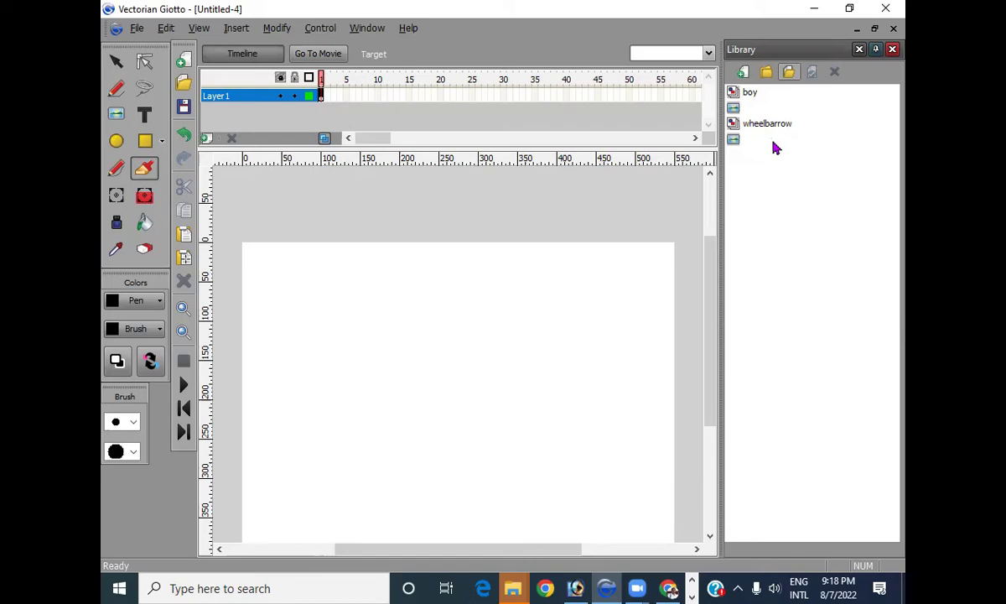
click(747, 92)
click(745, 90)
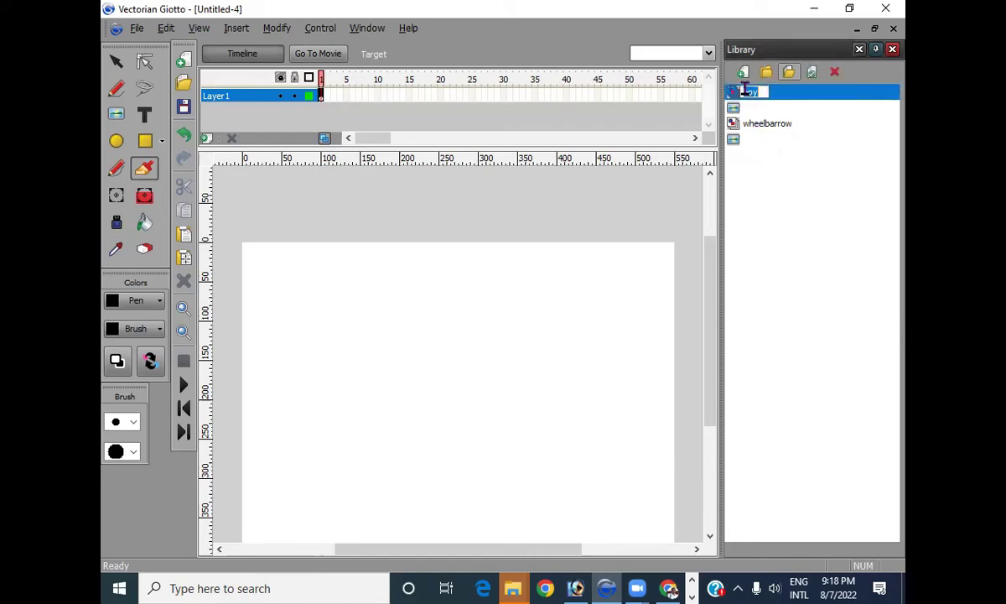
click(732, 96)
drag(732, 105, 694, 164)
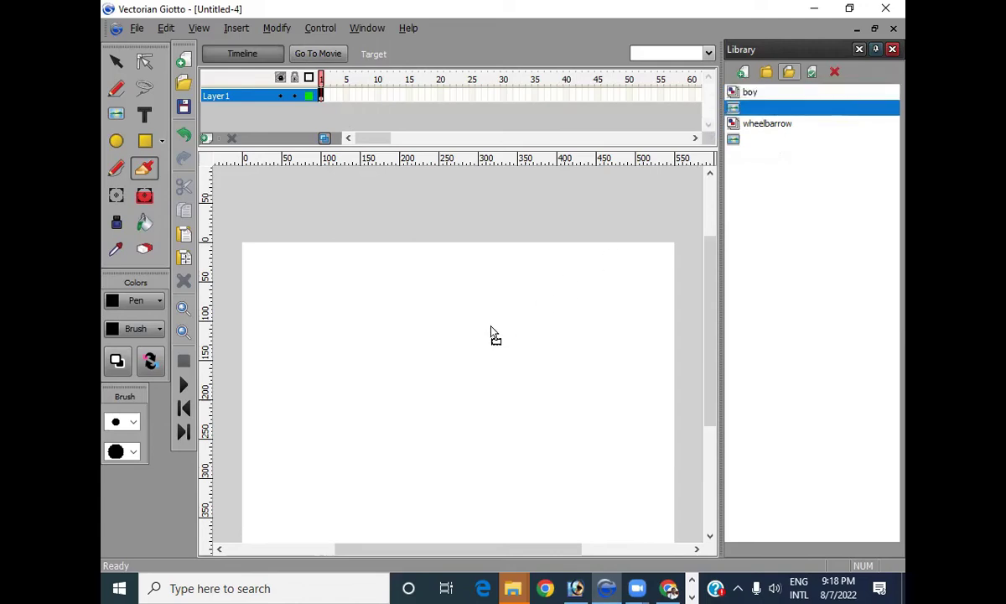
drag(367, 403, 371, 395)
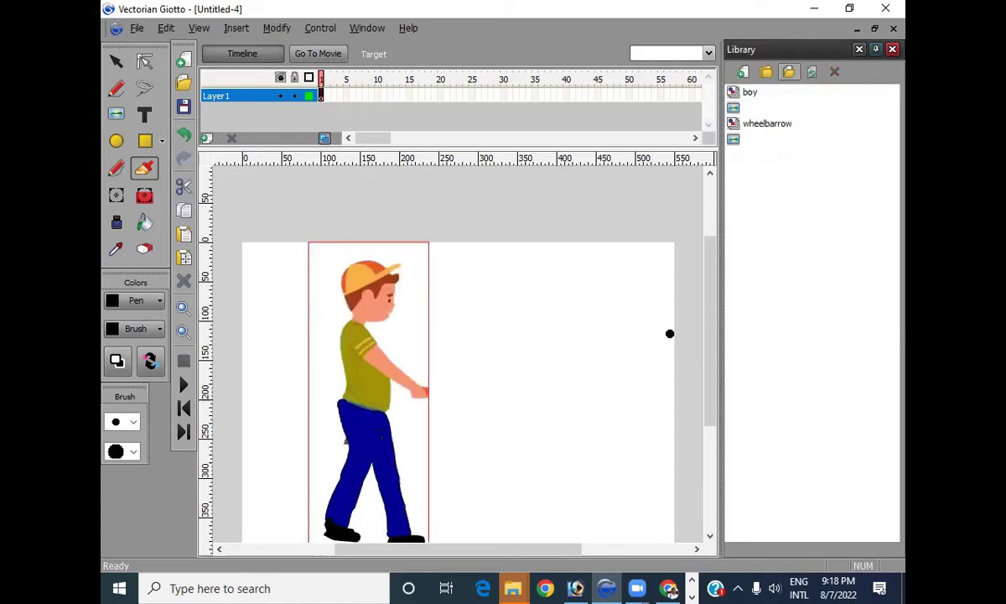
scroll(715, 335, down, 1)
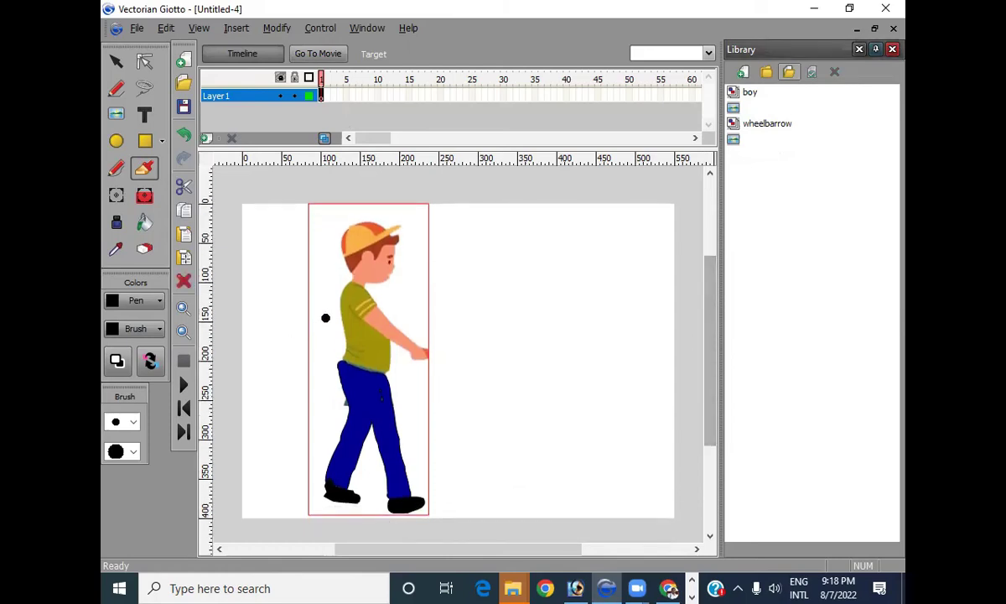
click(116, 61)
drag(353, 335, 237, 354)
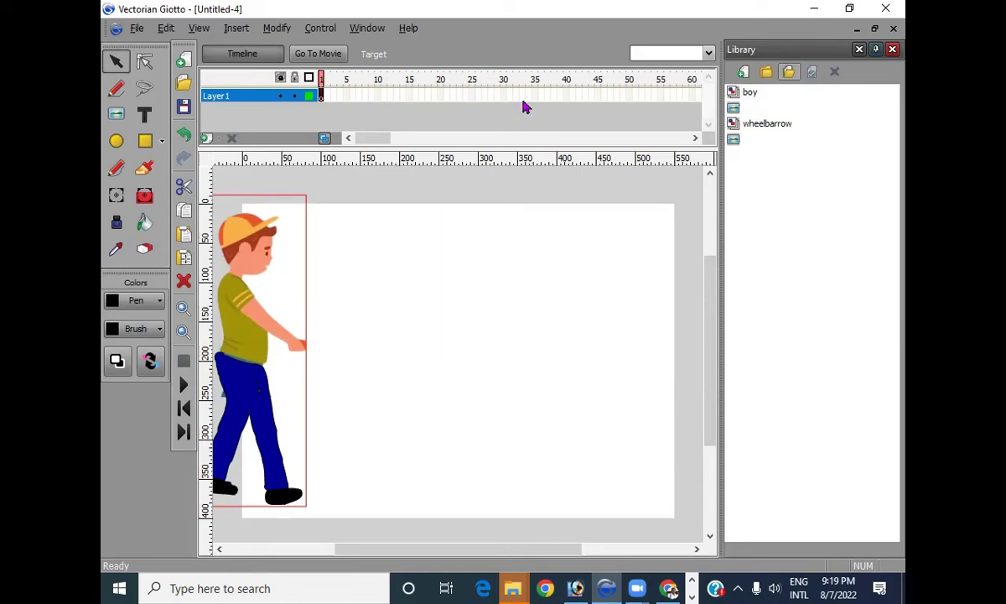
Insert a keyframe at frame 40 of Layer1 and move the boy there horizontally to the stage's right edge
click(566, 97)
right_click(566, 99)
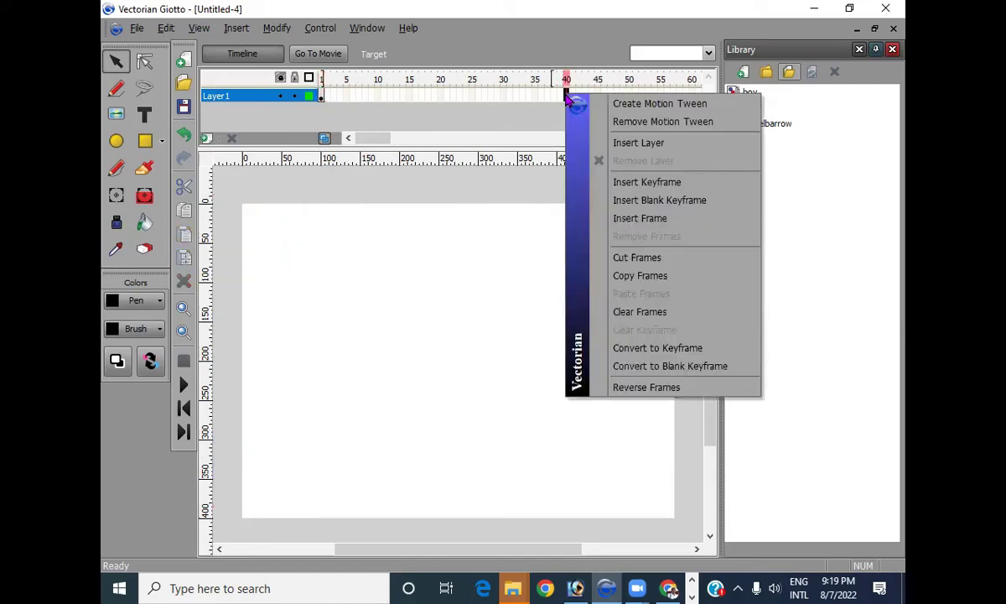
click(640, 184)
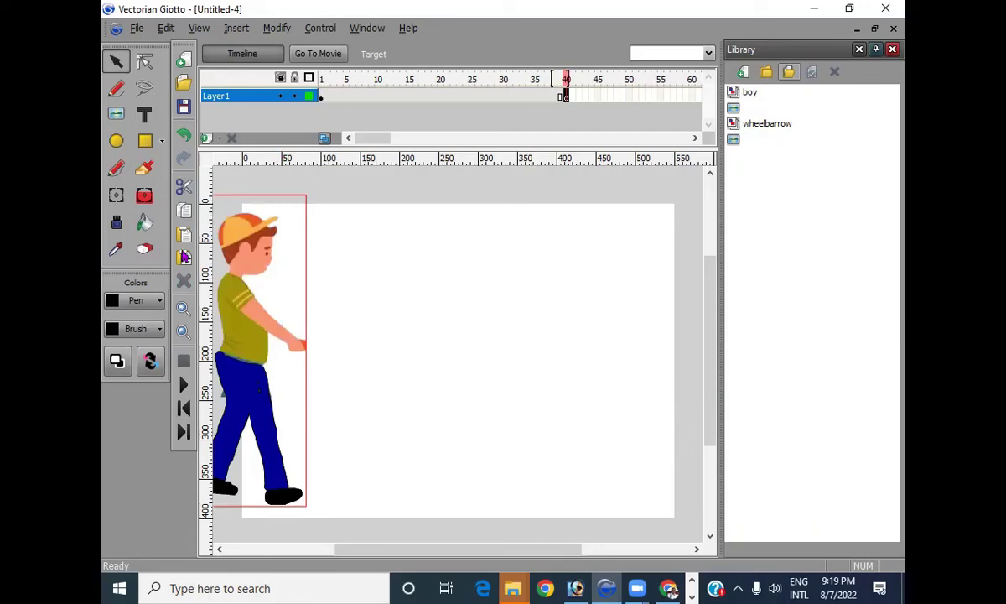
click(116, 72)
drag(251, 331, 658, 333)
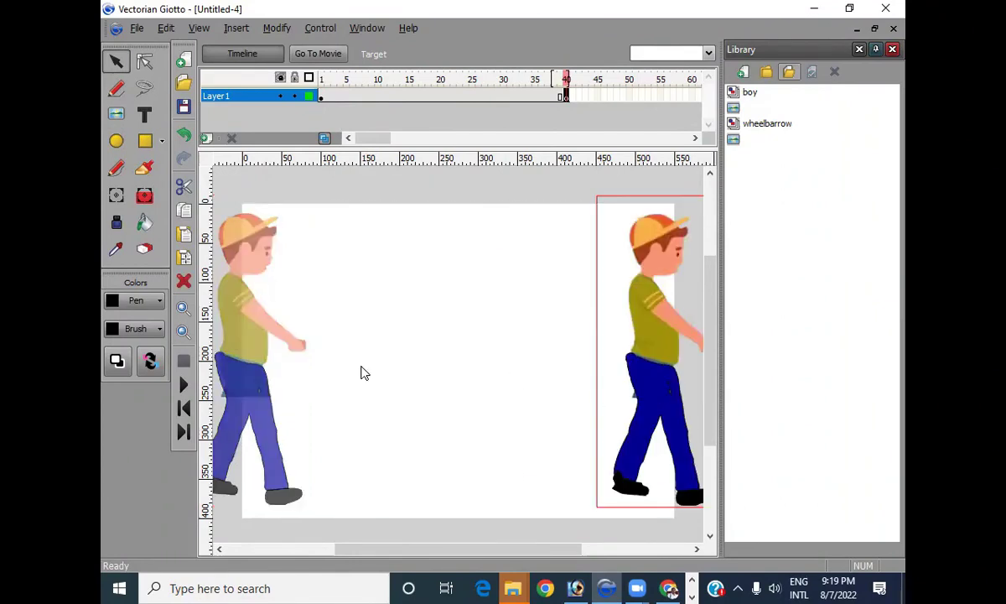
Create a motion tween for the boy between frames 1 and 40, and turn off onion skinning
right_click(411, 99)
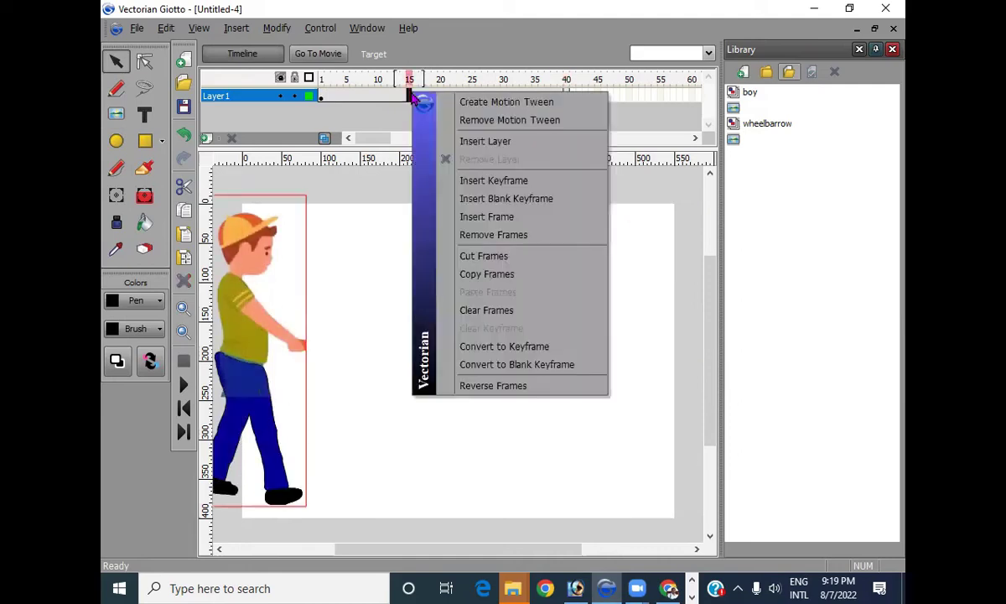
click(487, 109)
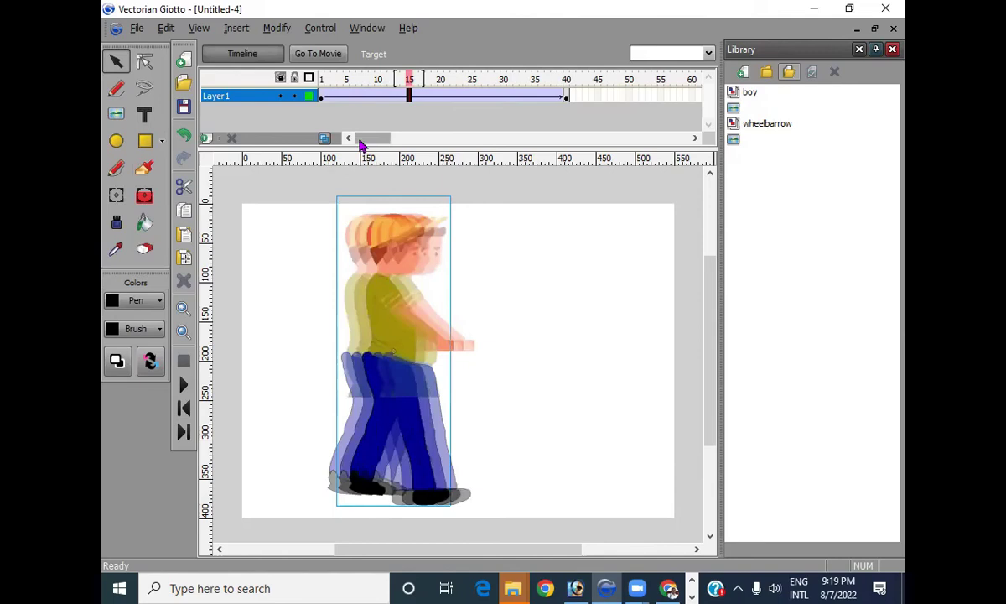
click(325, 139)
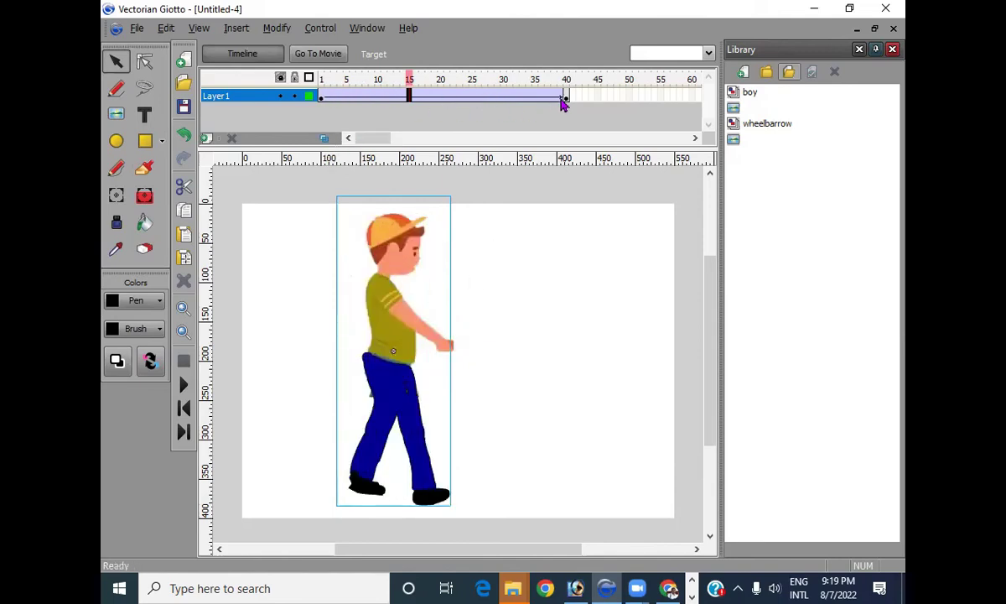
Rename Layer1 as boy
double_click(235, 97)
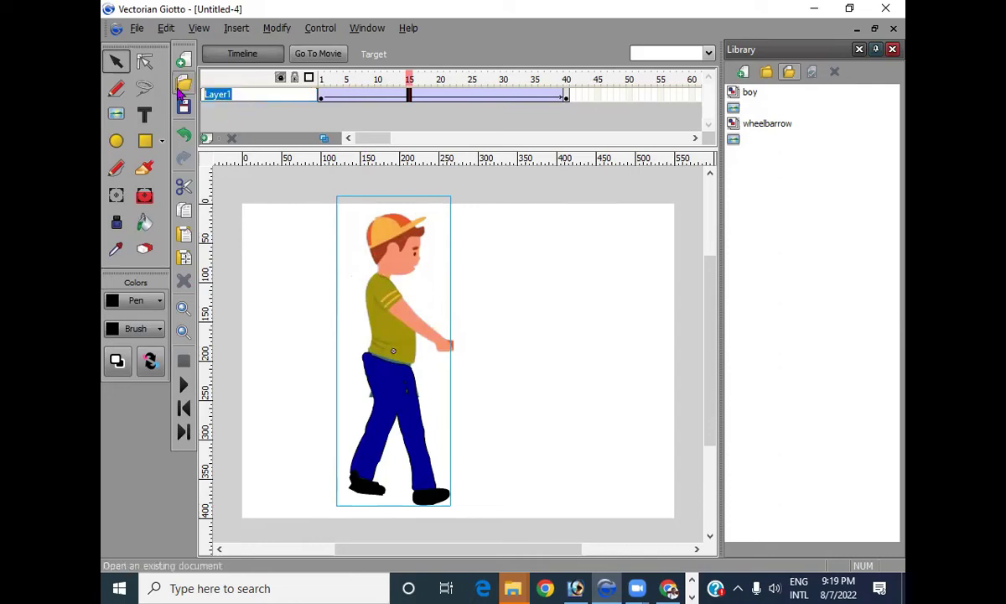
text(boy)
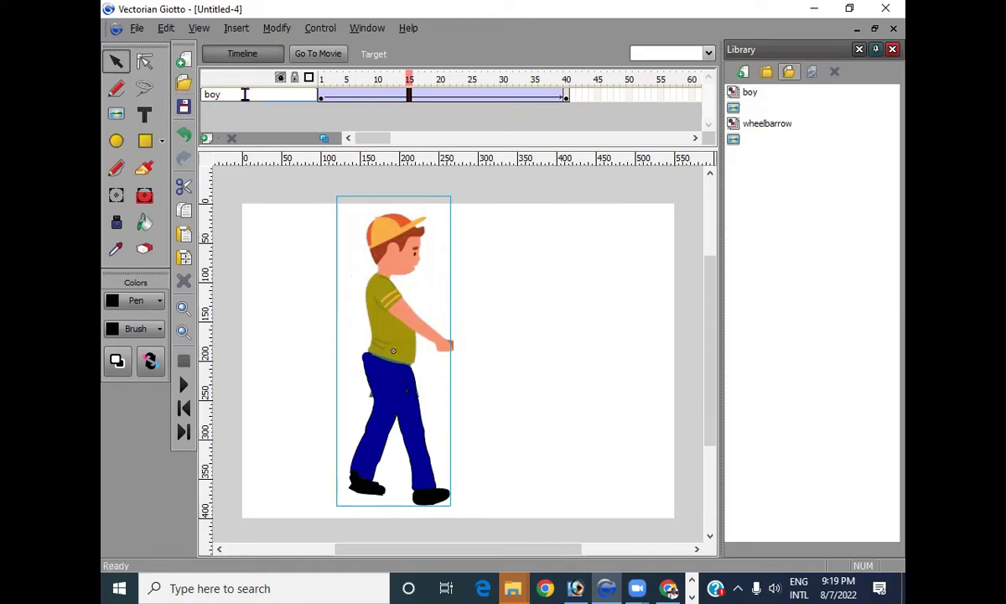
key(Return)
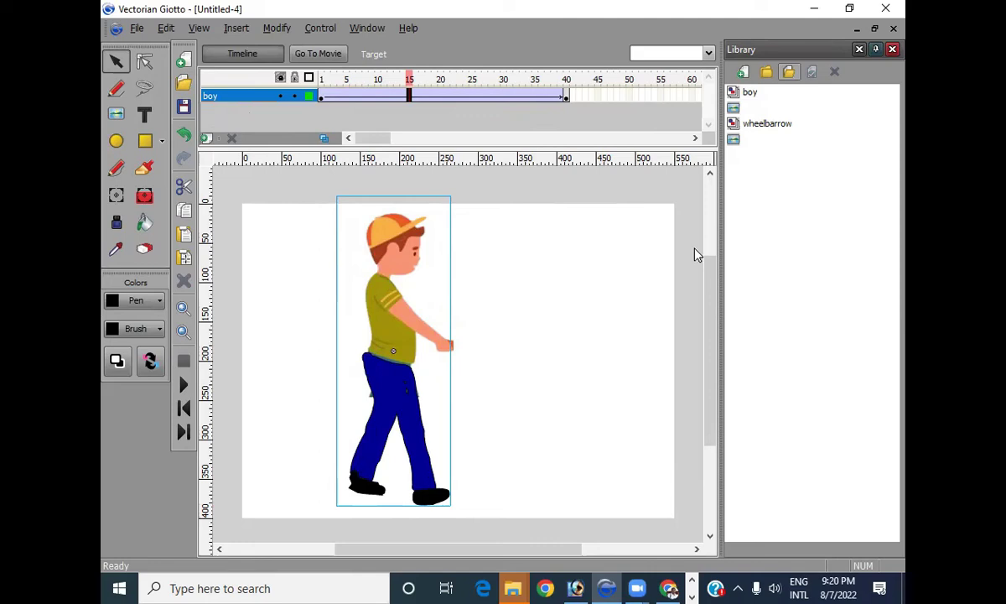
Insert a new layer above the boy layer, name it wheelbarrow, and select its frame 1
click(322, 96)
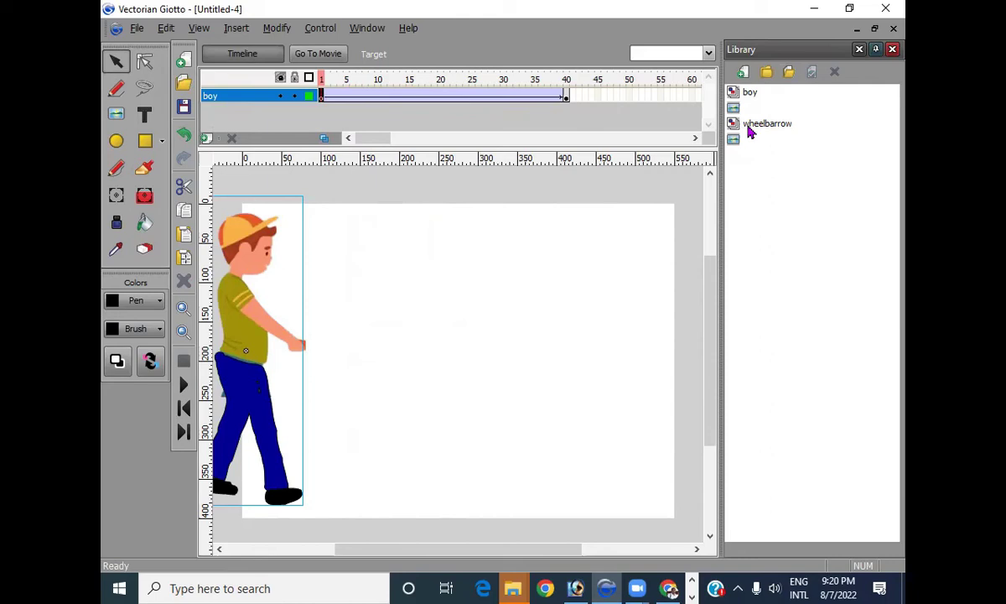
click(207, 138)
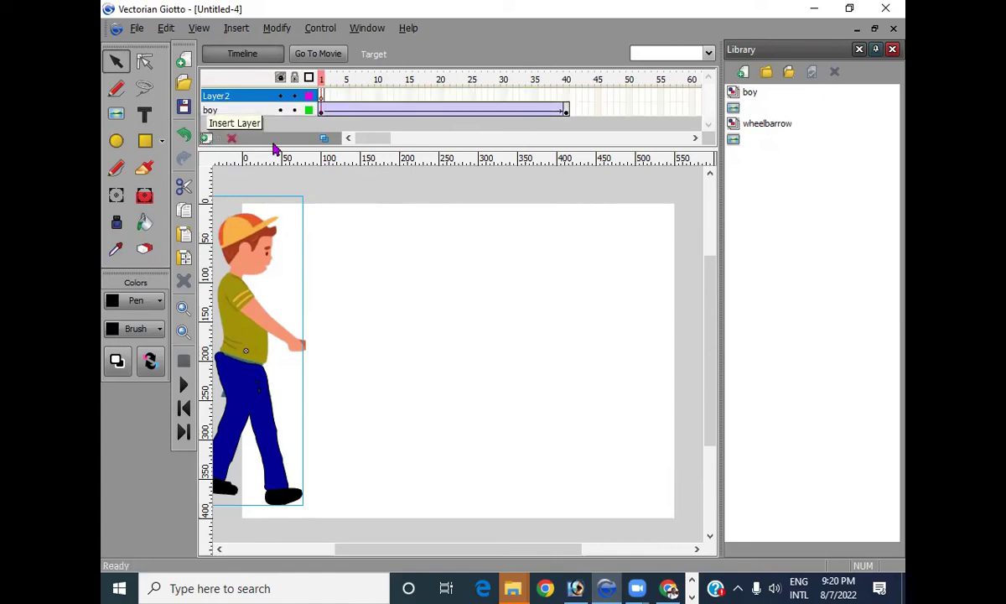
double_click(242, 95)
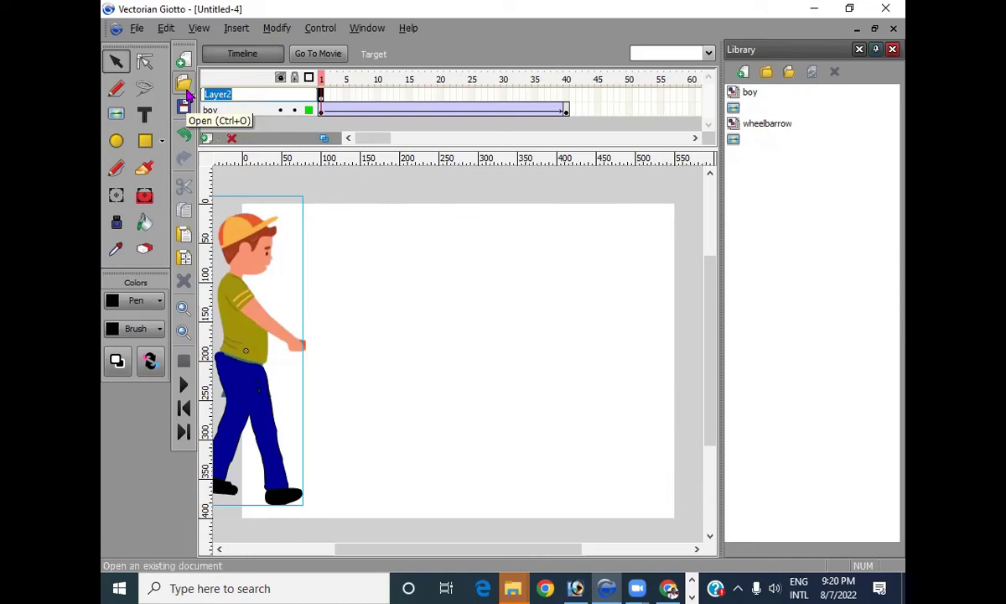
text(wheelbarrow)
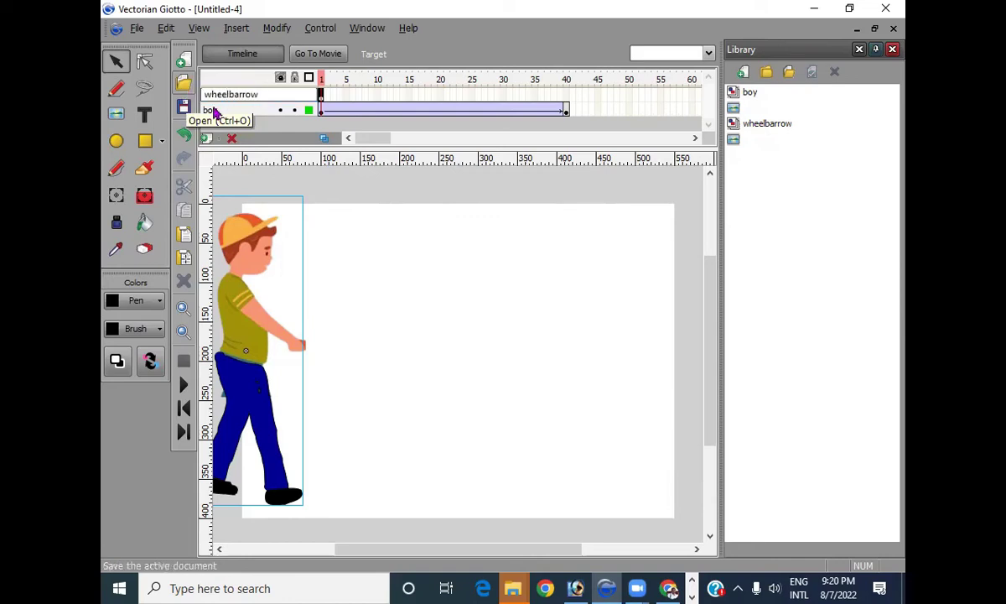
click(319, 95)
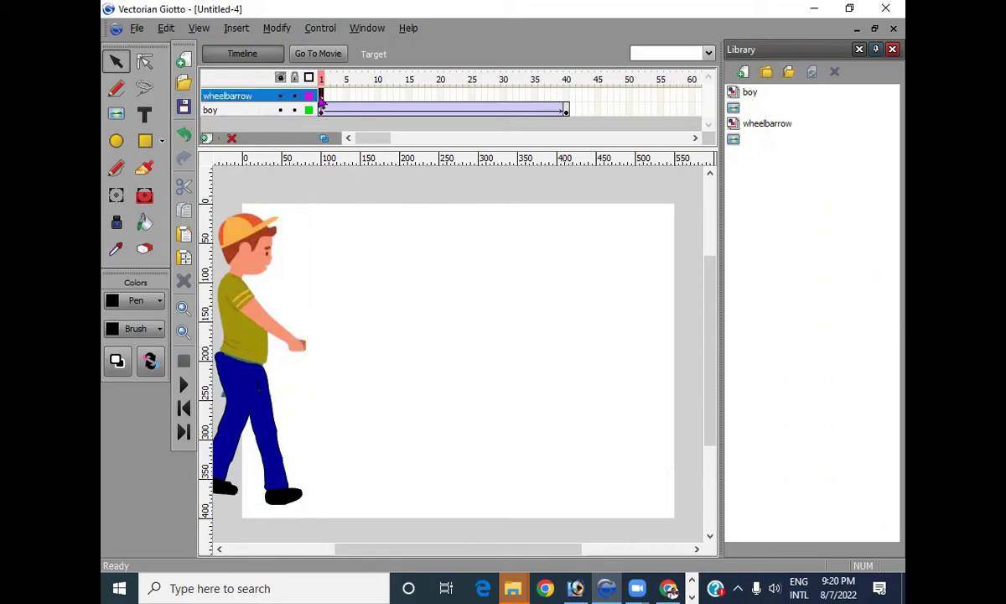
Place the wheelbarrow clip from the library on frame 1 and scale it down so its handles meet the boy's hand
click(764, 124)
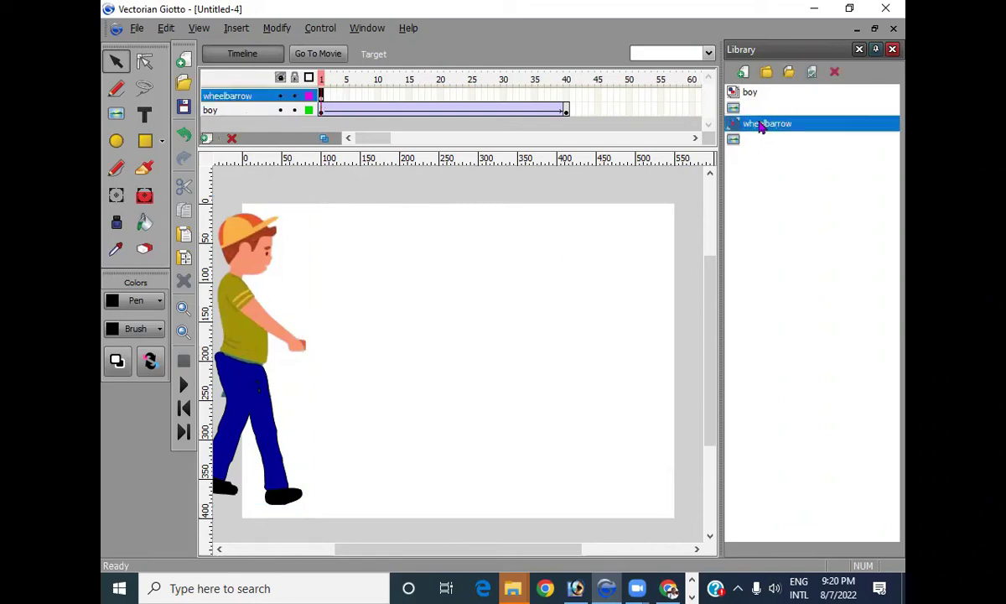
drag(763, 126, 416, 383)
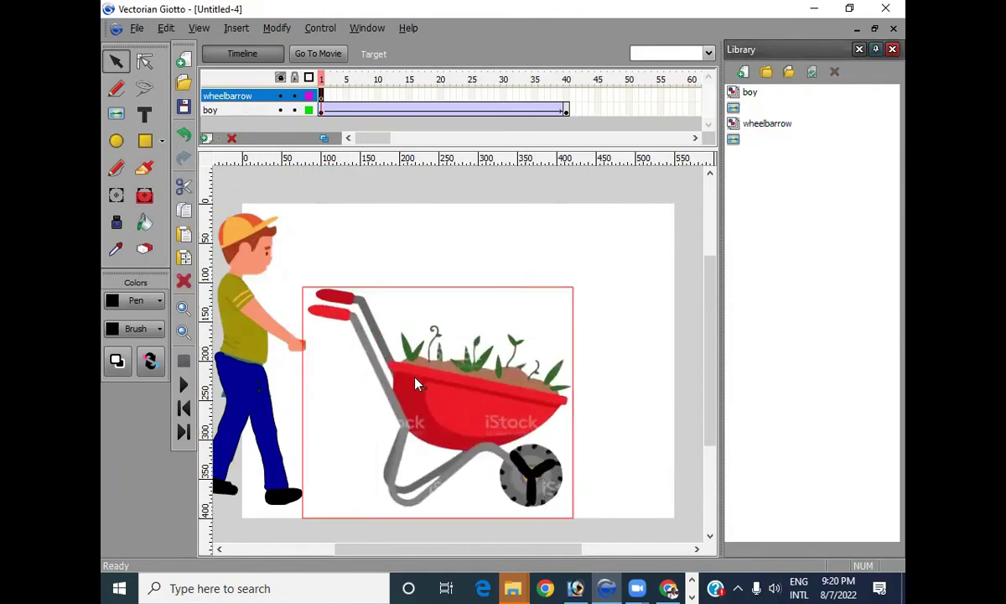
click(116, 195)
drag(300, 286, 372, 365)
drag(458, 434, 369, 418)
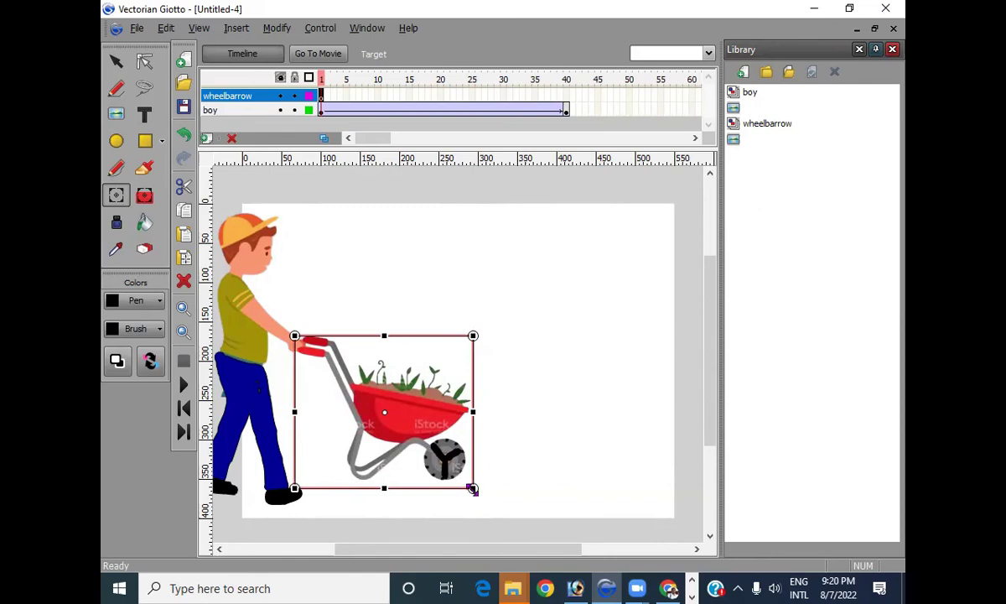
drag(472, 489, 479, 499)
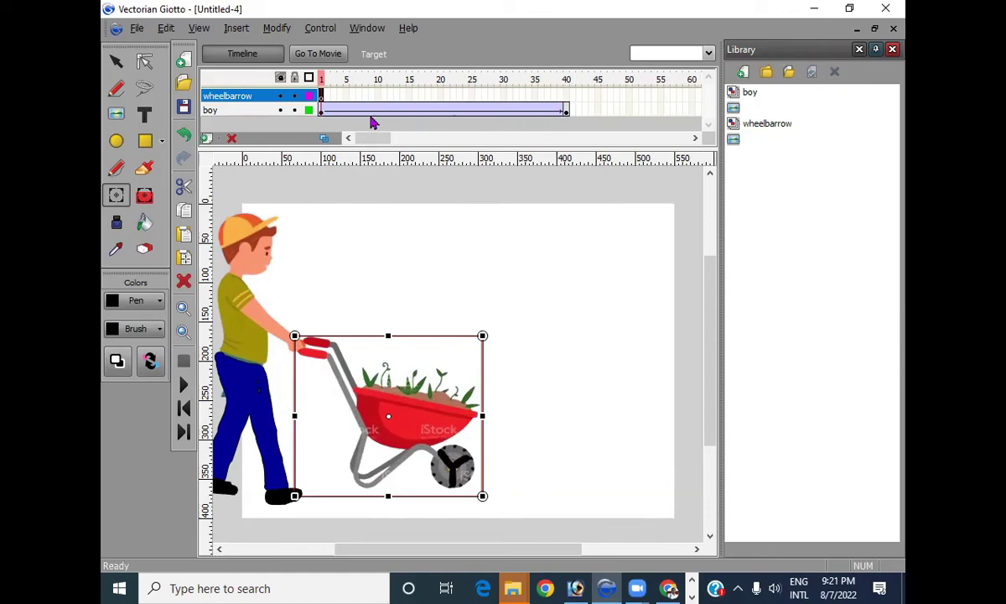
Insert a keyframe at frame 40 of the wheelbarrow layer and move the wheelbarrow there to the boy's hand beyond the stage's right edge
click(567, 102)
right_click(567, 103)
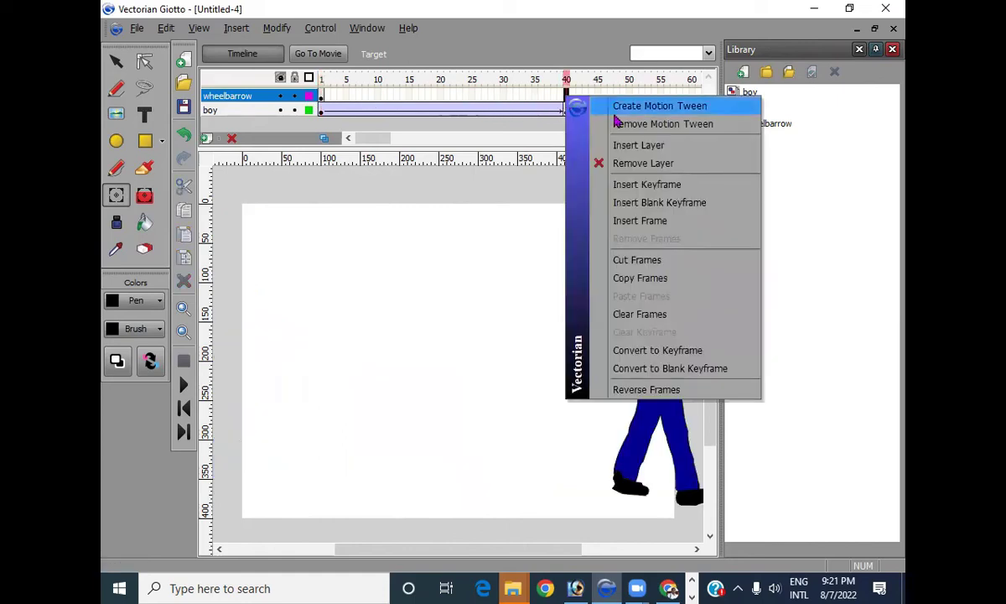
click(634, 186)
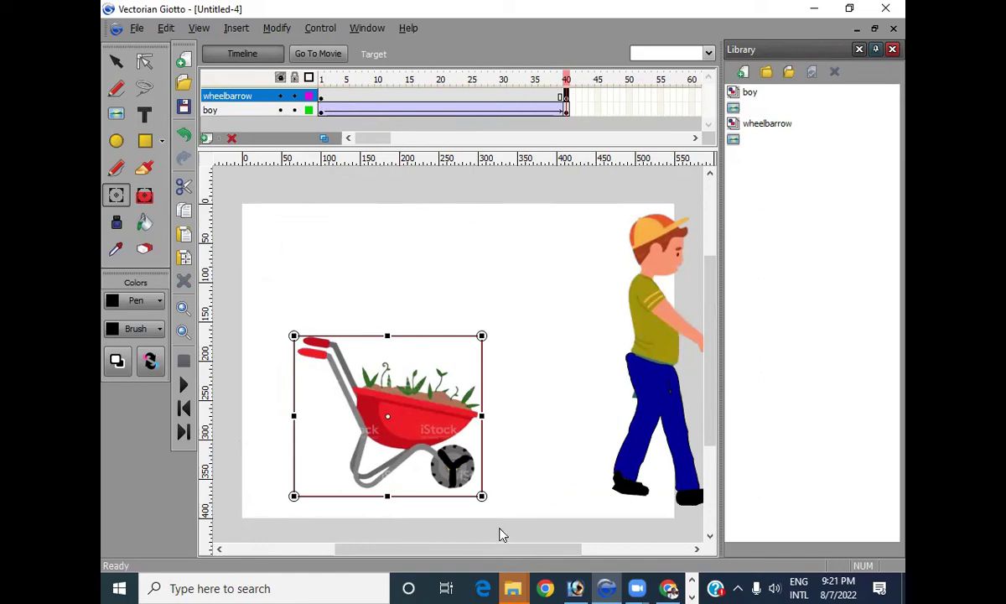
drag(480, 548, 563, 554)
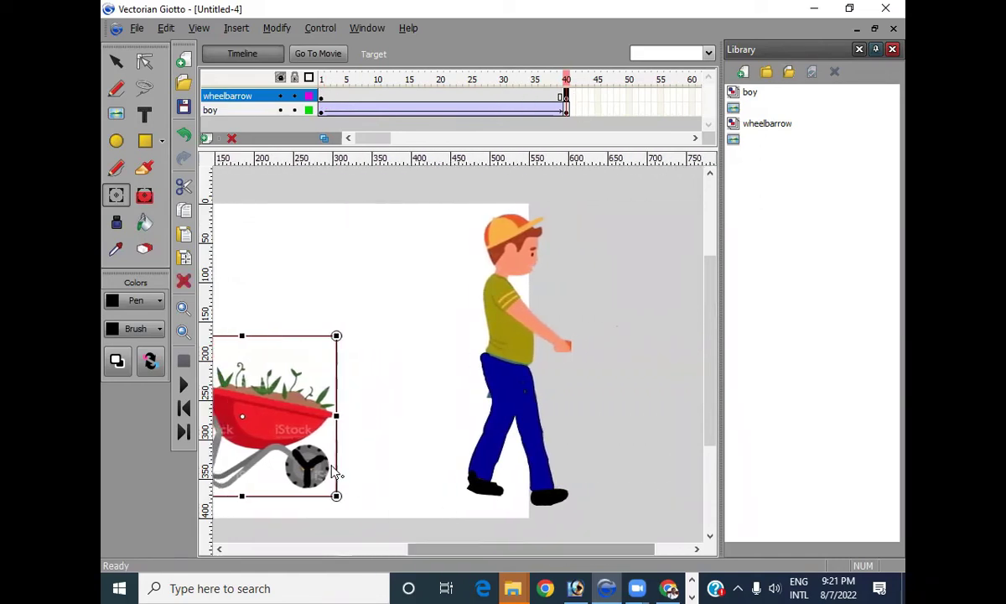
drag(310, 422, 687, 426)
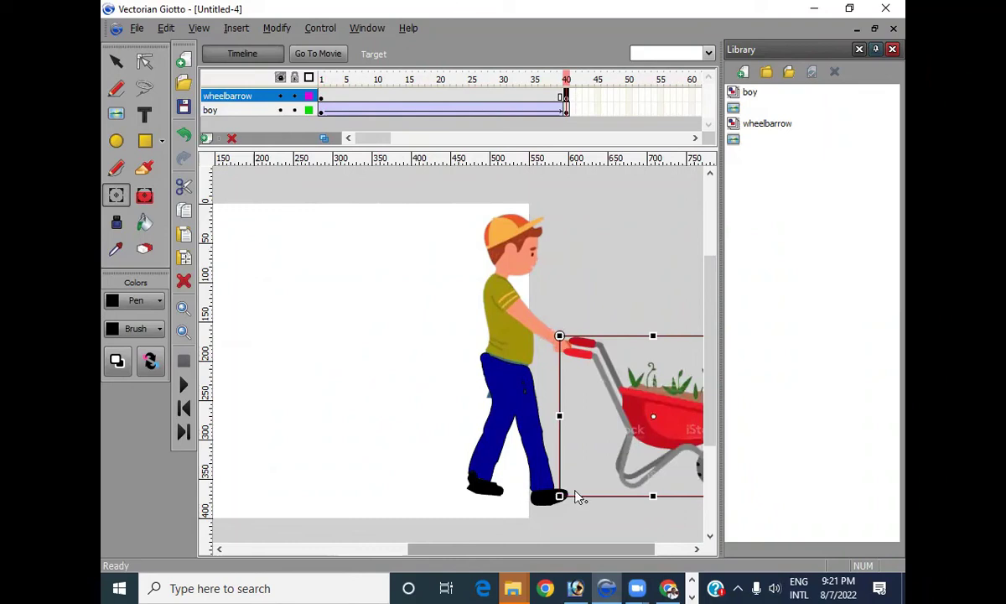
Create a motion tween between frames 1 and 40 of the wheelbarrow layer
click(411, 99)
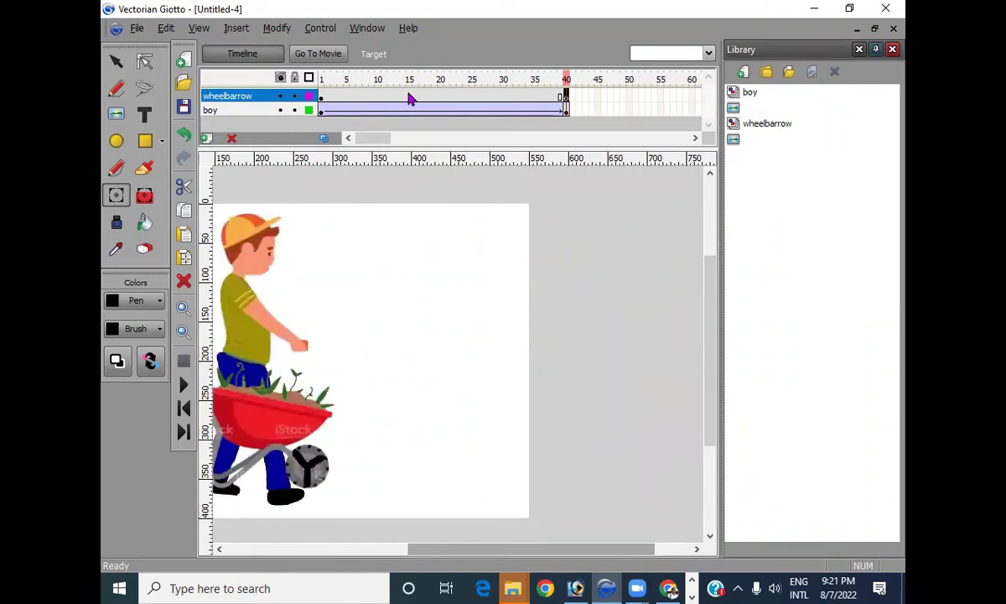
right_click(411, 99)
click(463, 104)
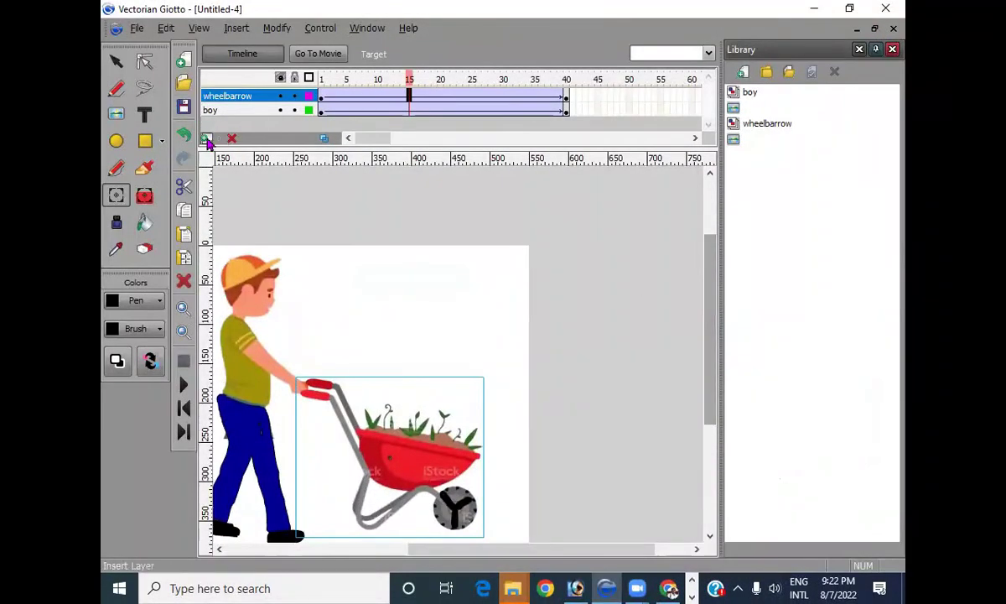
Insert a new layer above the wheelbarrow layer, name it jungle, and select its frame 1
click(206, 140)
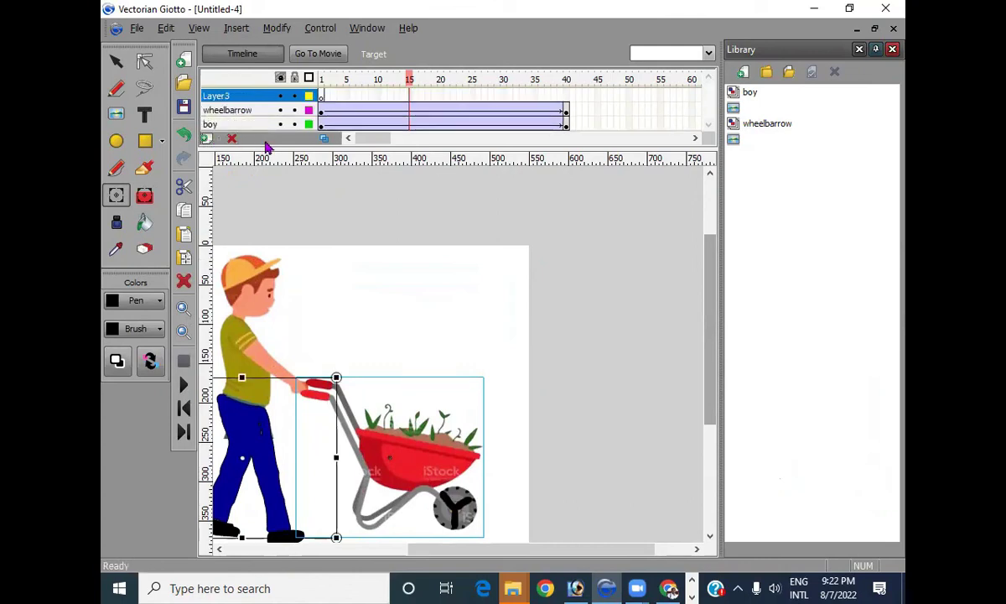
double_click(225, 96)
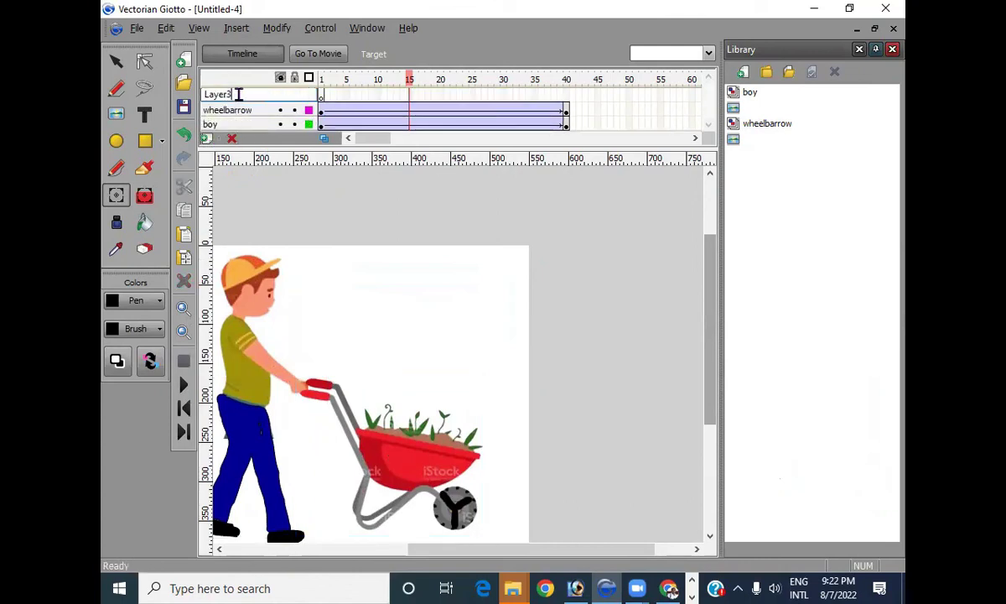
text(jungle)
click(320, 95)
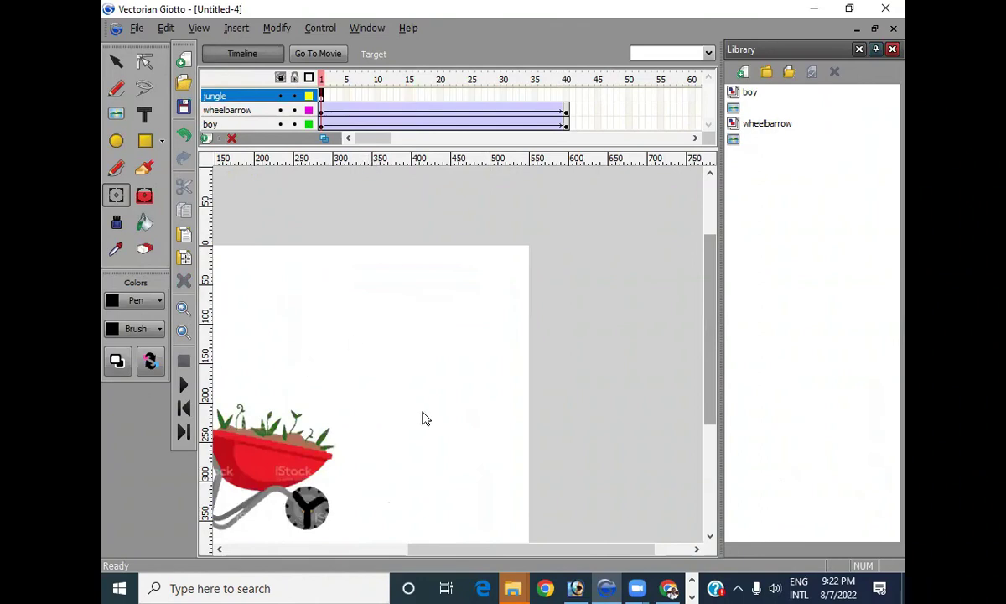
Insert the jungle image from the Pictures library onto the stage in frame 1 of the jungle layer
drag(585, 551, 449, 550)
click(117, 113)
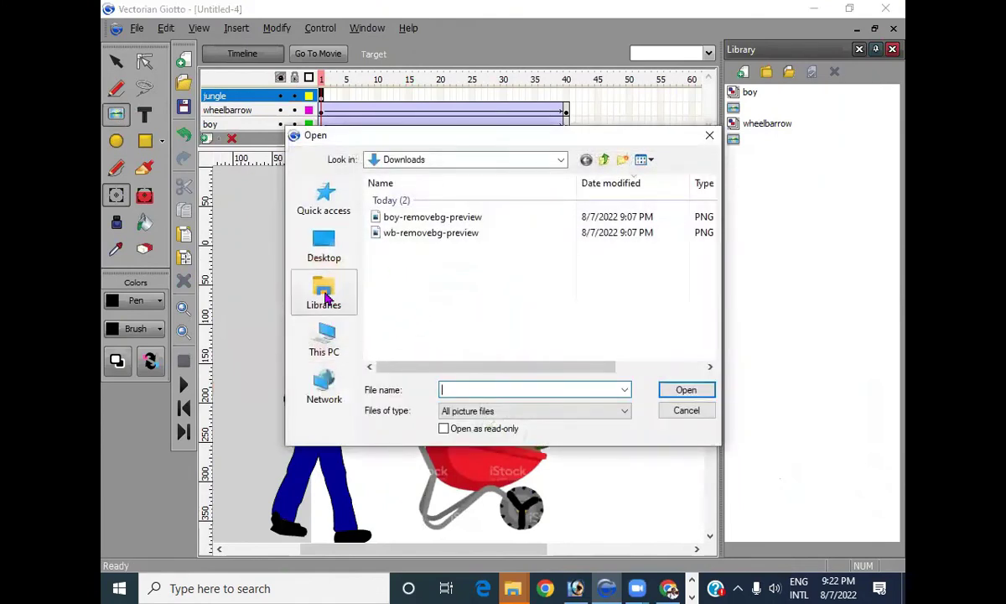
click(324, 292)
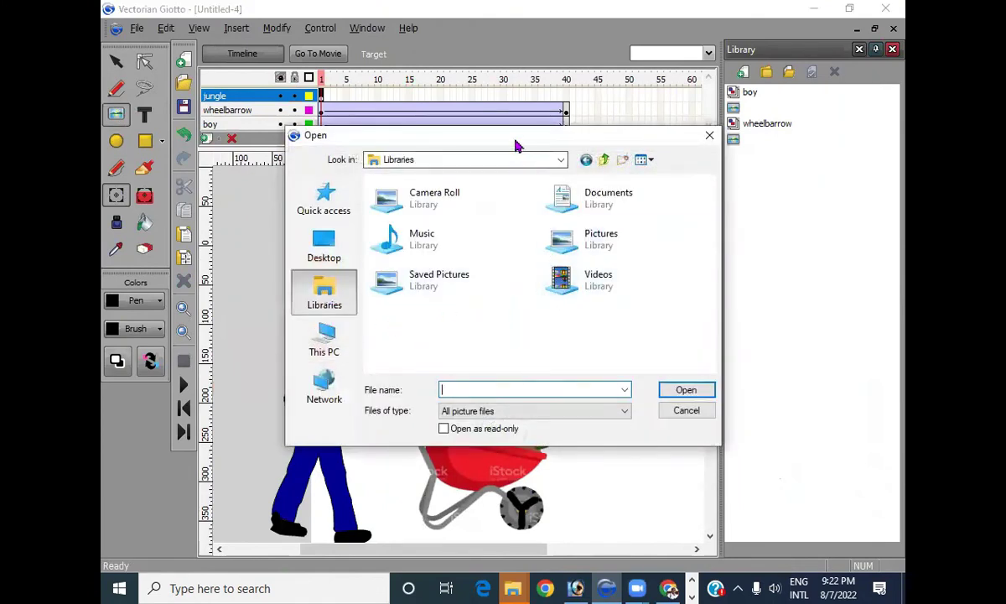
drag(516, 148, 506, 225)
double_click(583, 273)
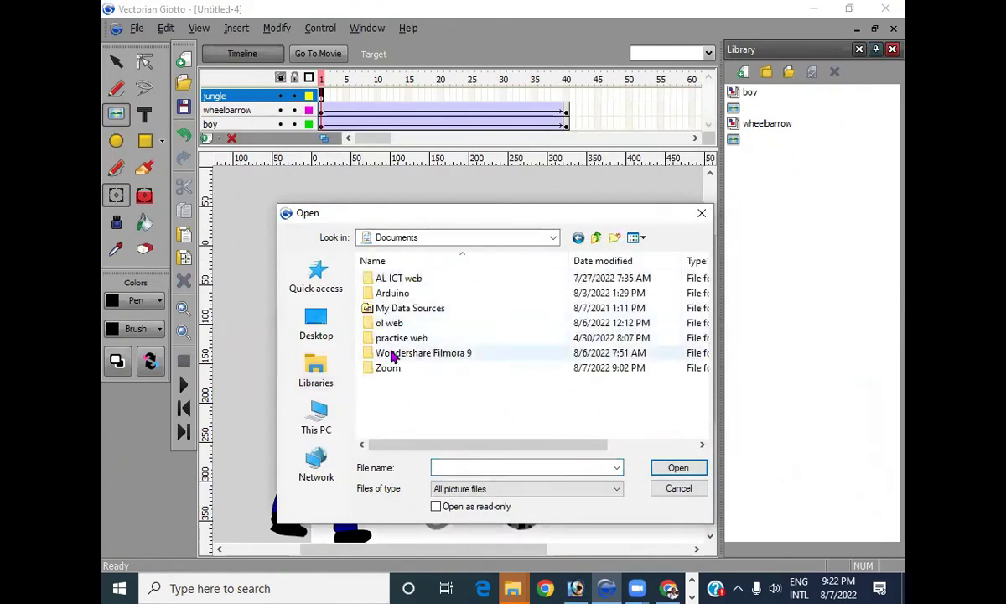
click(295, 350)
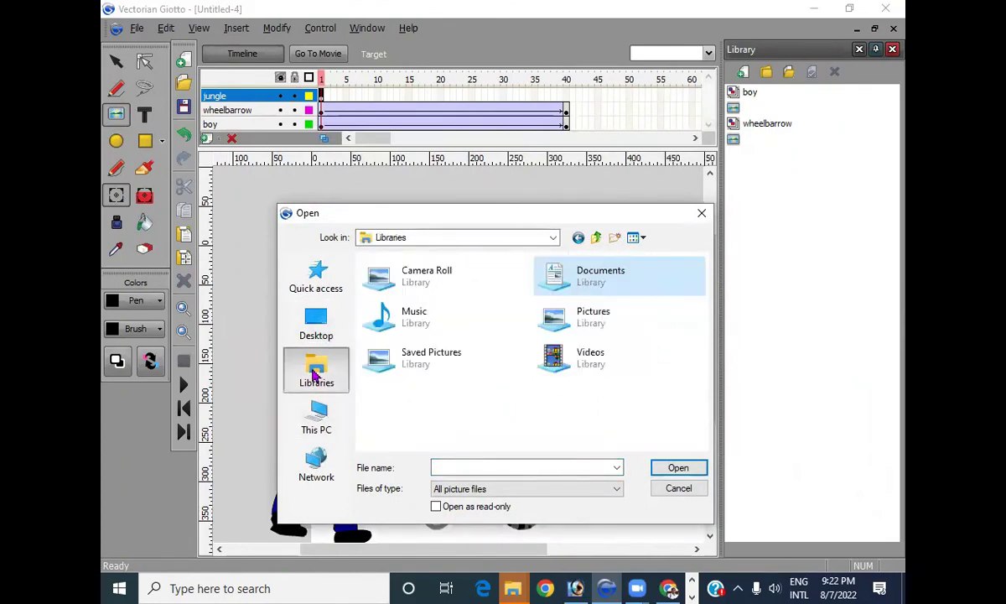
double_click(554, 316)
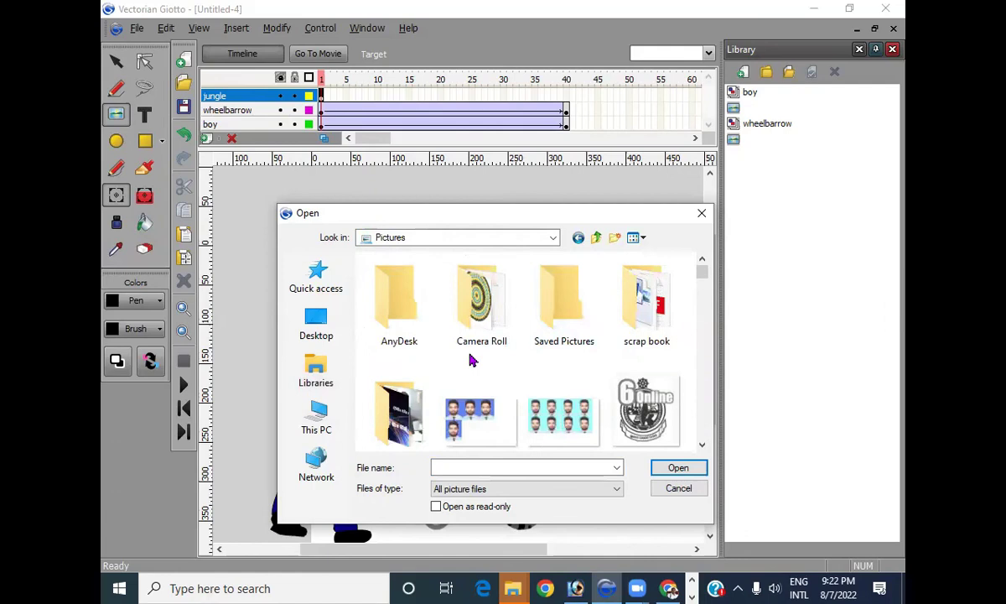
text(jungle)
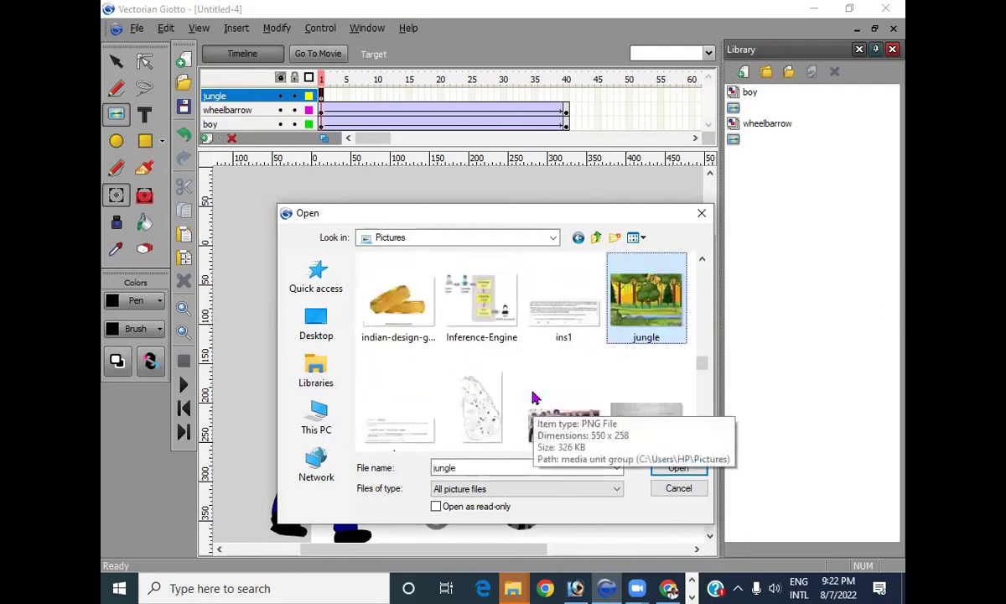
key(Return)
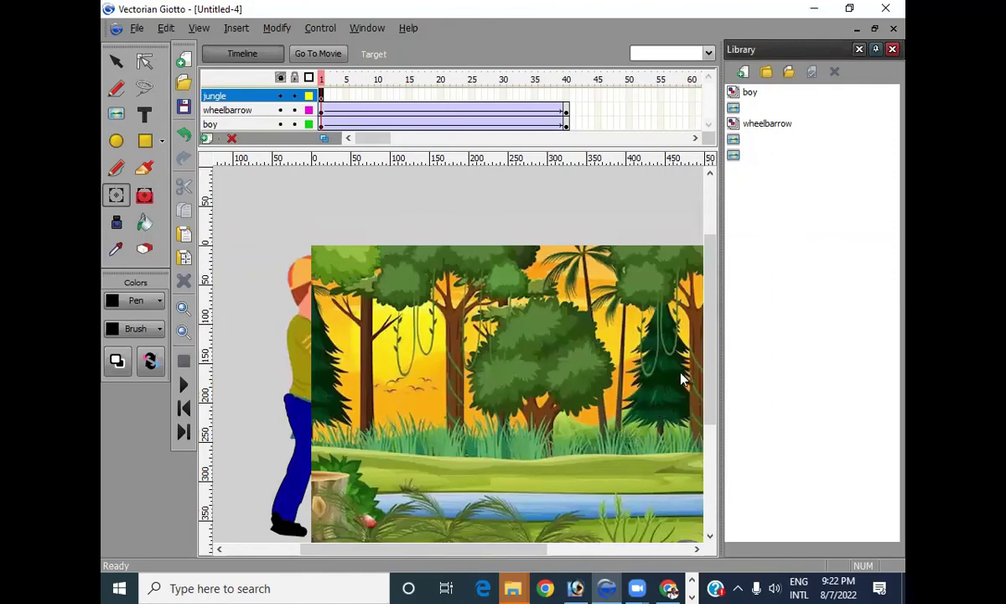
Insert a keyframe at frame 40 of the jungle layer to extend the background image across the animation
drag(708, 325, 714, 287)
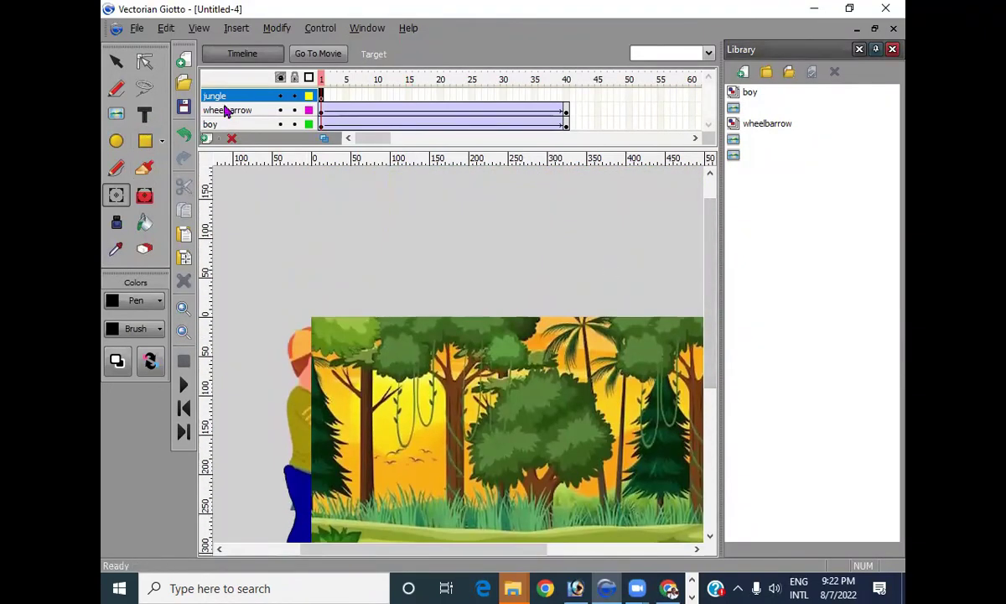
click(442, 373)
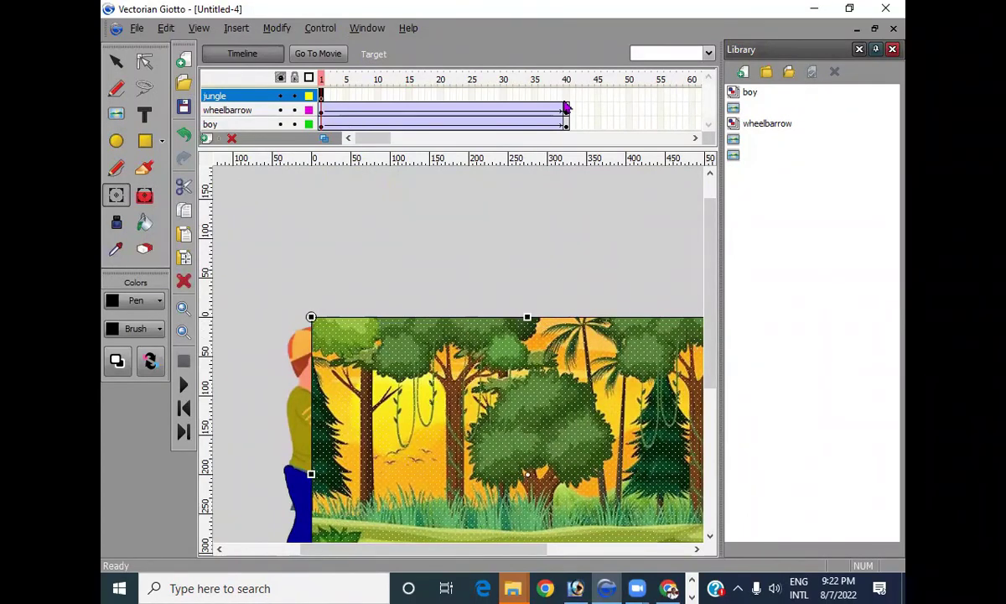
click(567, 97)
right_click(566, 97)
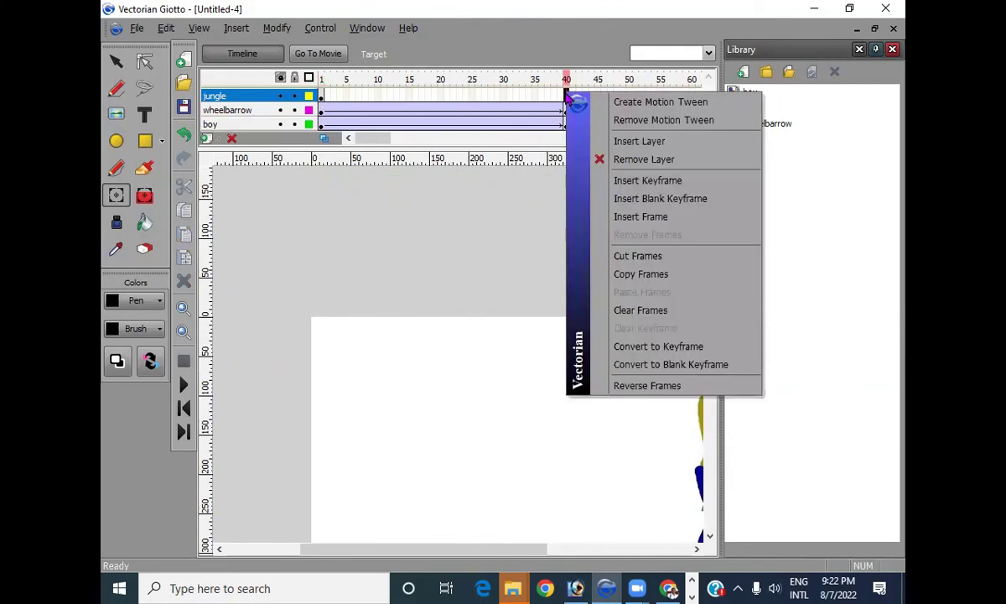
click(645, 181)
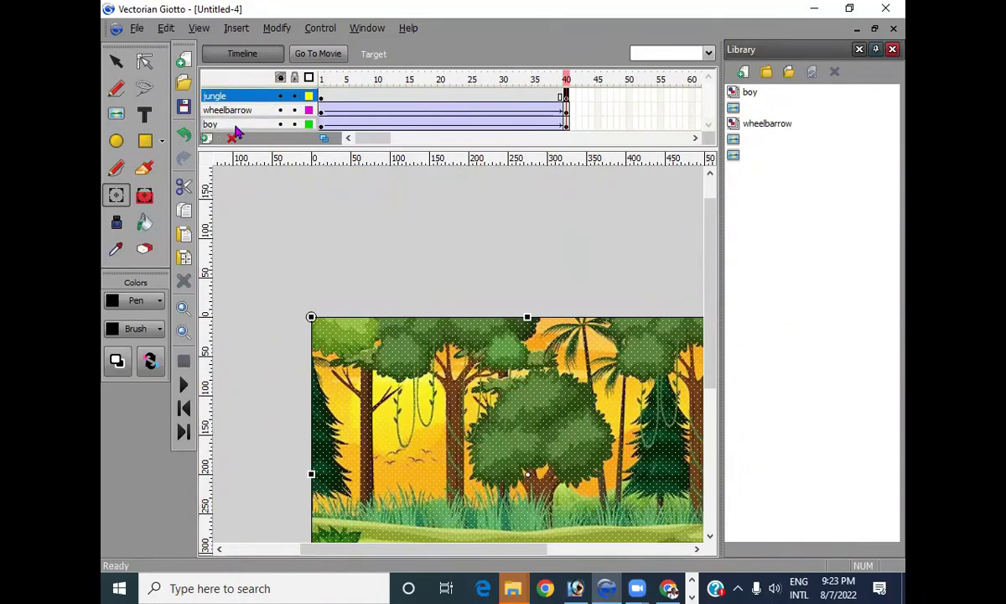
Move the jungle layer below the boy layer in the layer order
drag(235, 131, 236, 132)
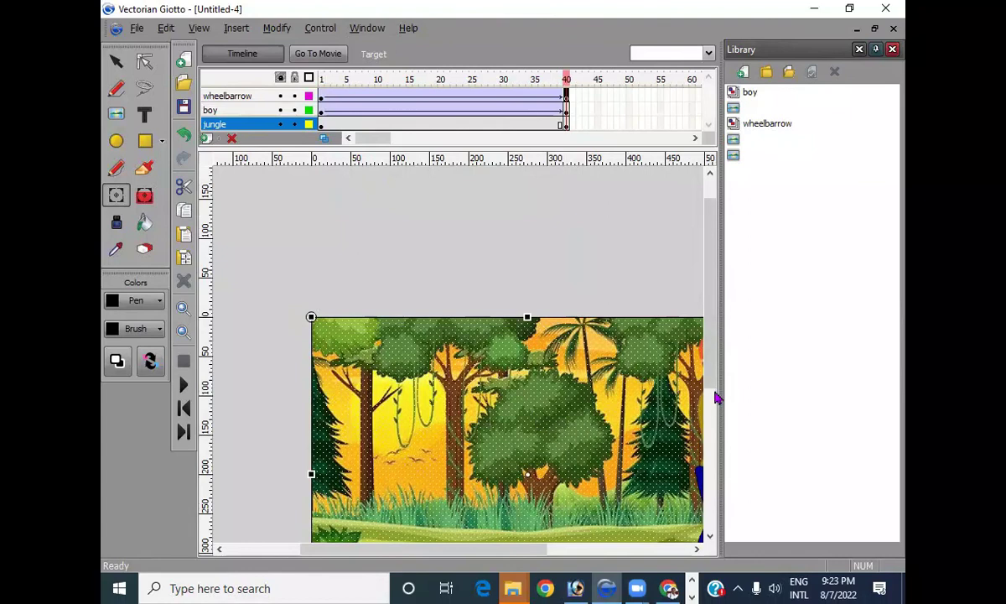
scroll(719, 389, down, 3)
scroll(726, 329, up, 3)
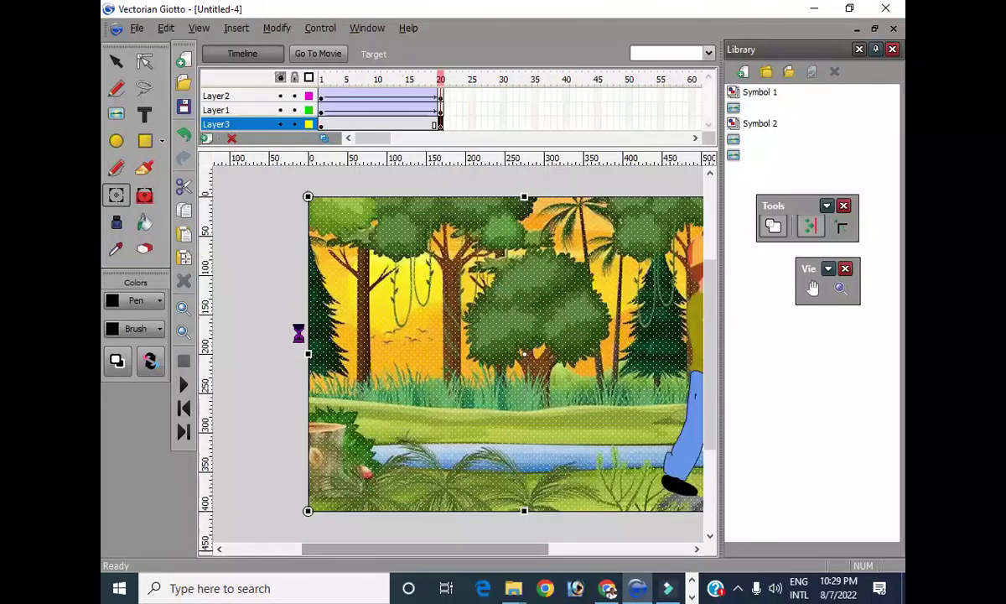
Test the movie in Flash Player to preview the boy walking across the jungle background
key(ctrl+Return)
click(504, 32)
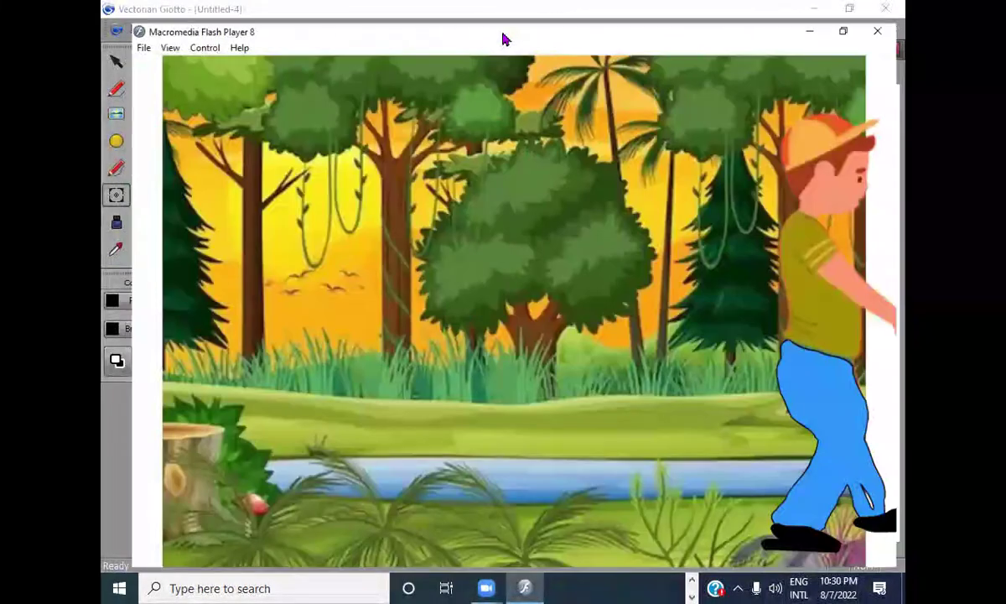